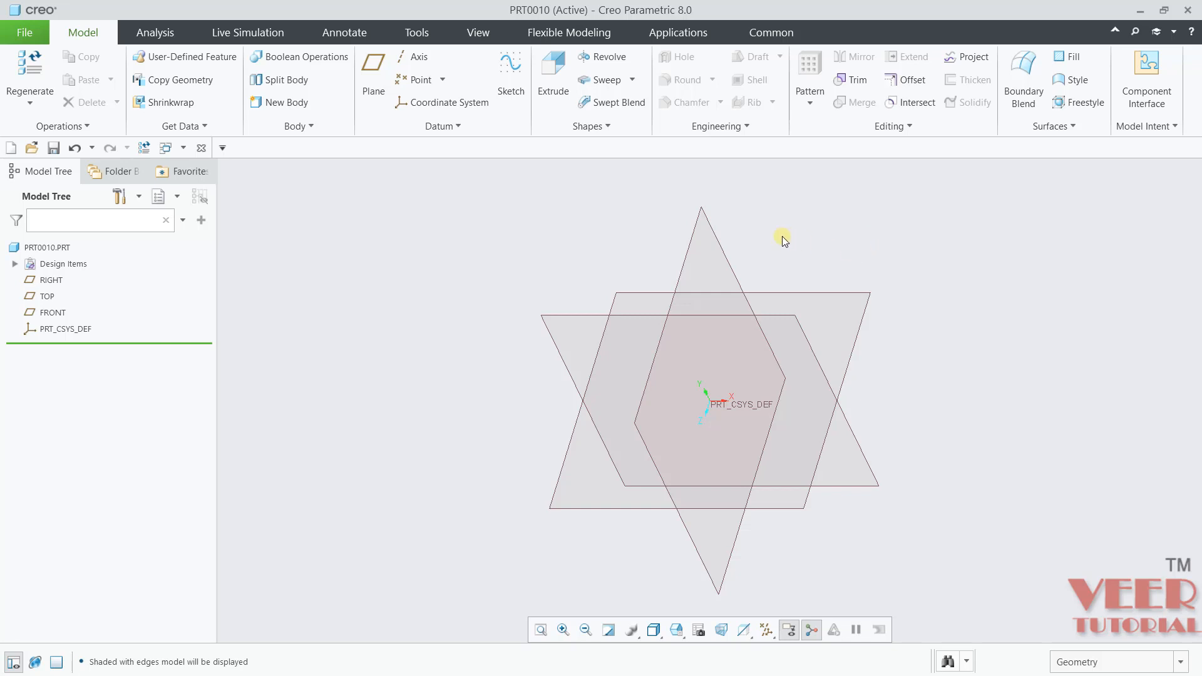
# Step: Start a new sketch on the TOP datum plane with the RIGHT plane as the orientation reference
pyautogui.click(517, 83)
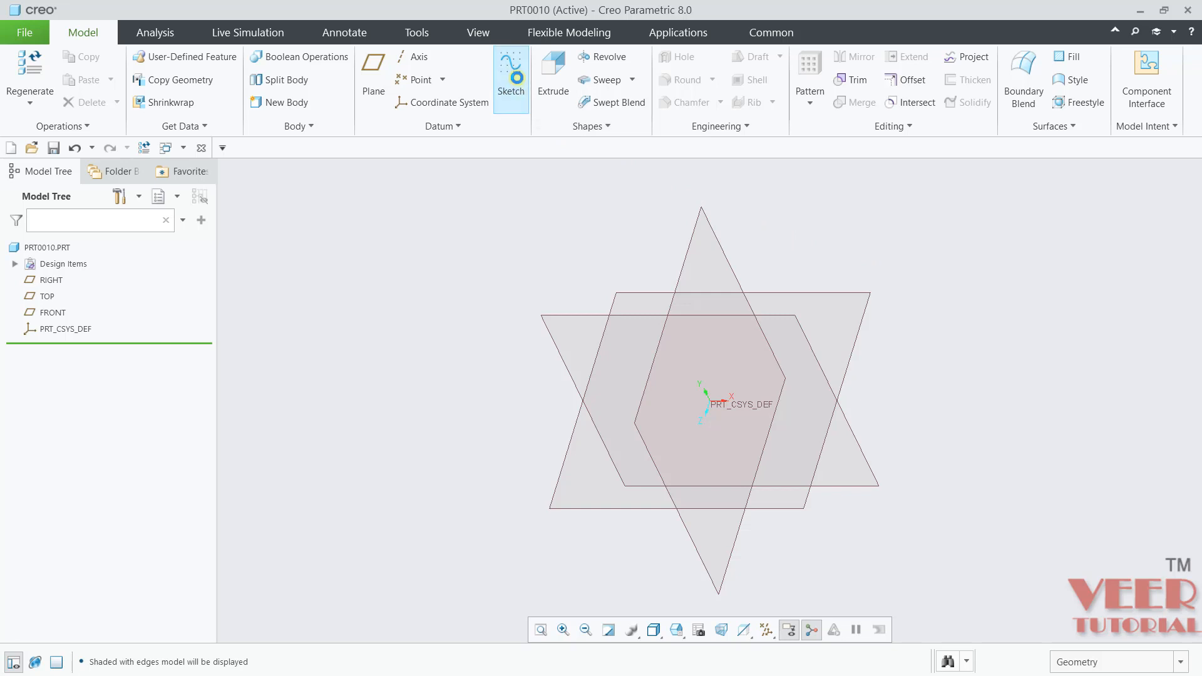
pyautogui.click(806, 291)
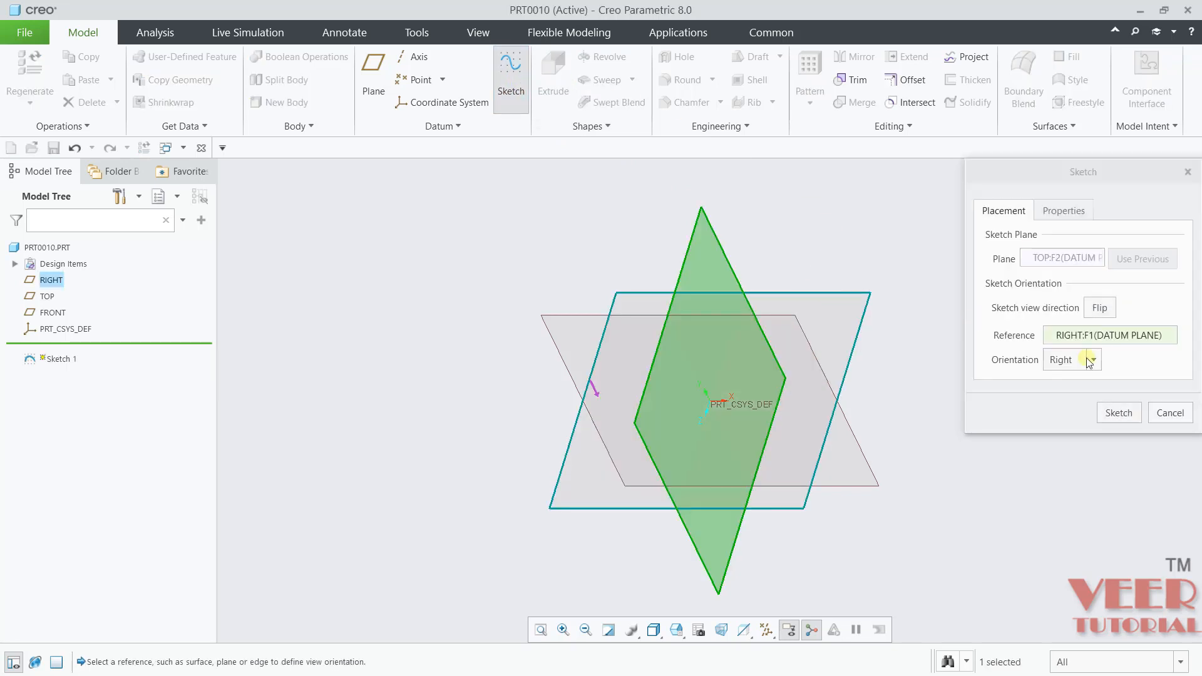
pyautogui.click(1117, 412)
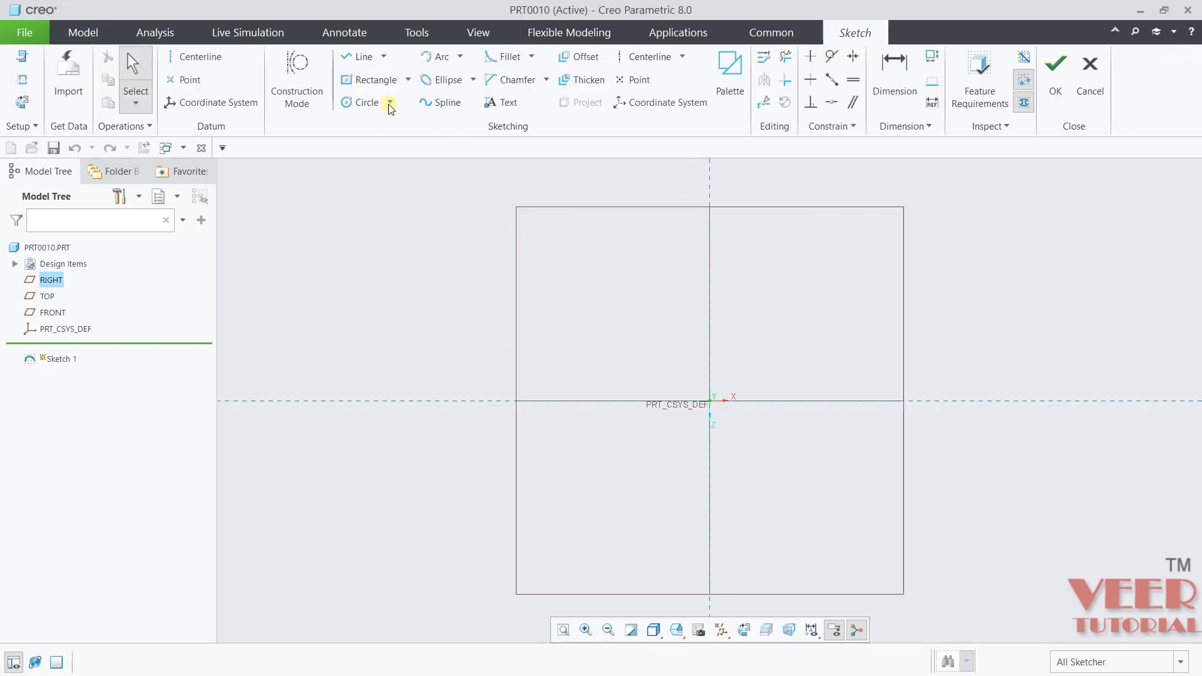
# Step: Sketch a center rectangle about 391 wide by 439 high, centred on the origin
pyautogui.click(409, 87)
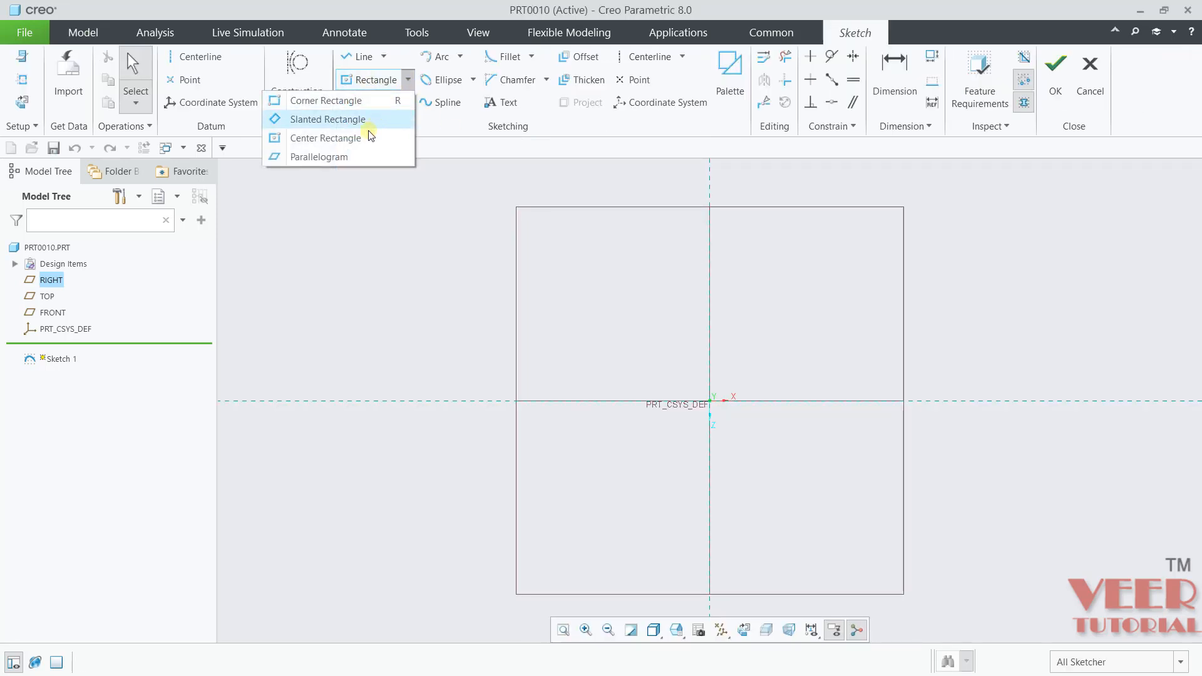
pyautogui.click(362, 144)
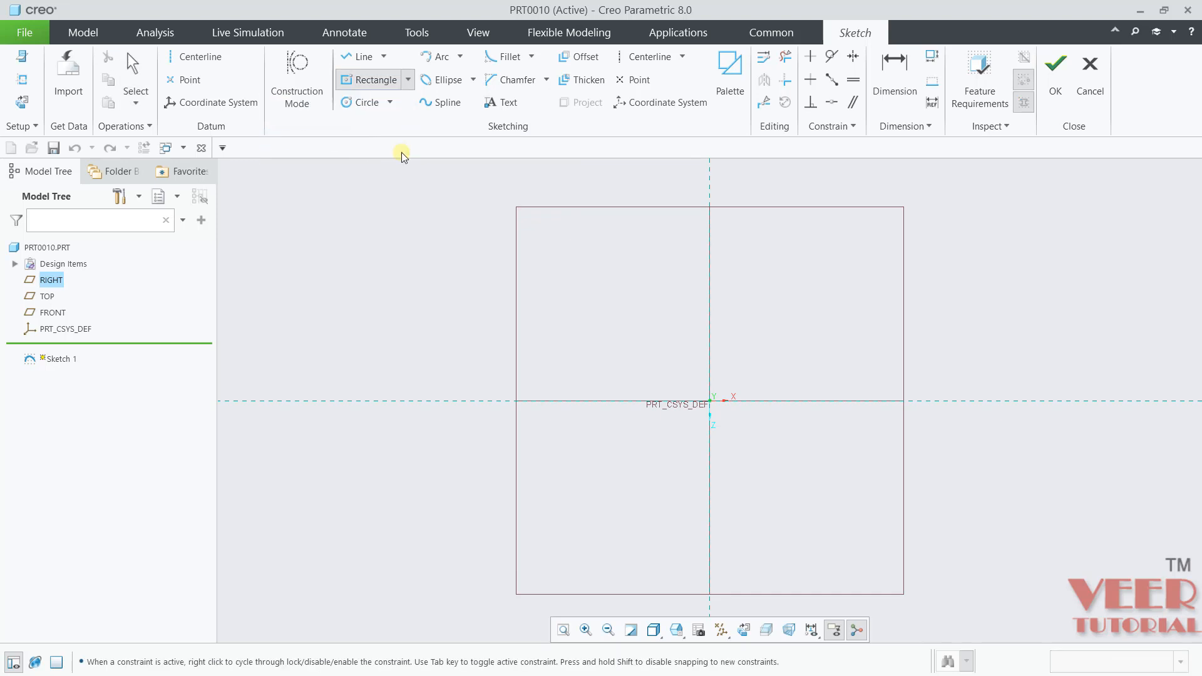
pyautogui.click(710, 401)
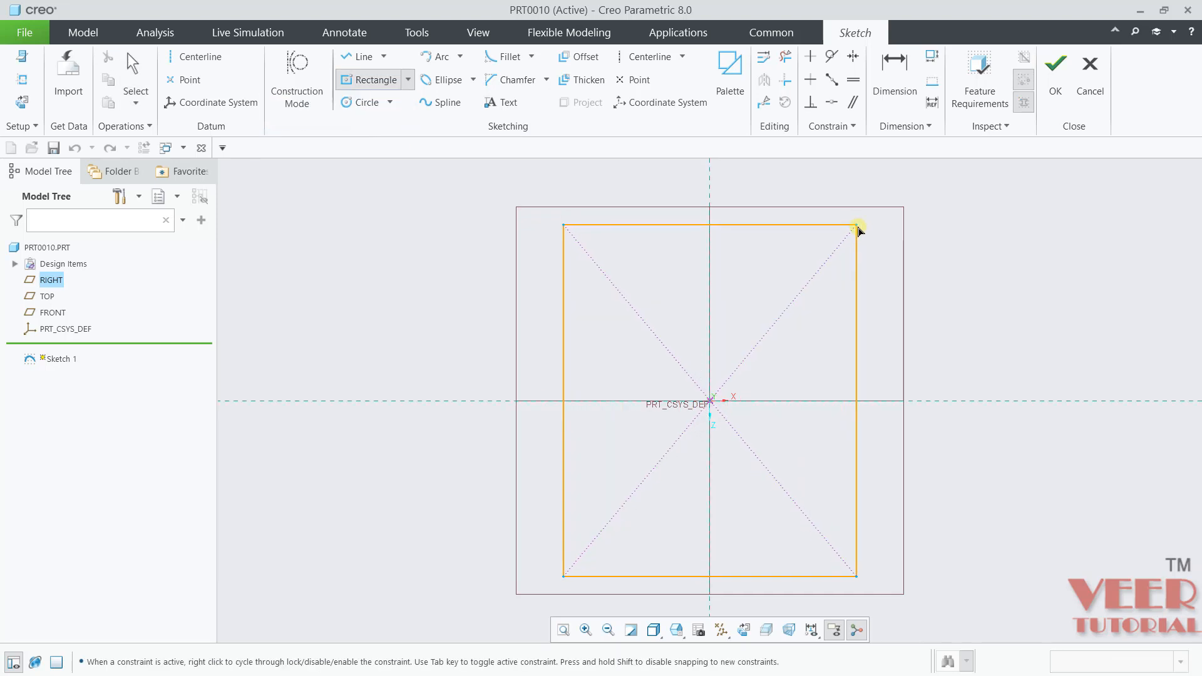
pyautogui.click(859, 236)
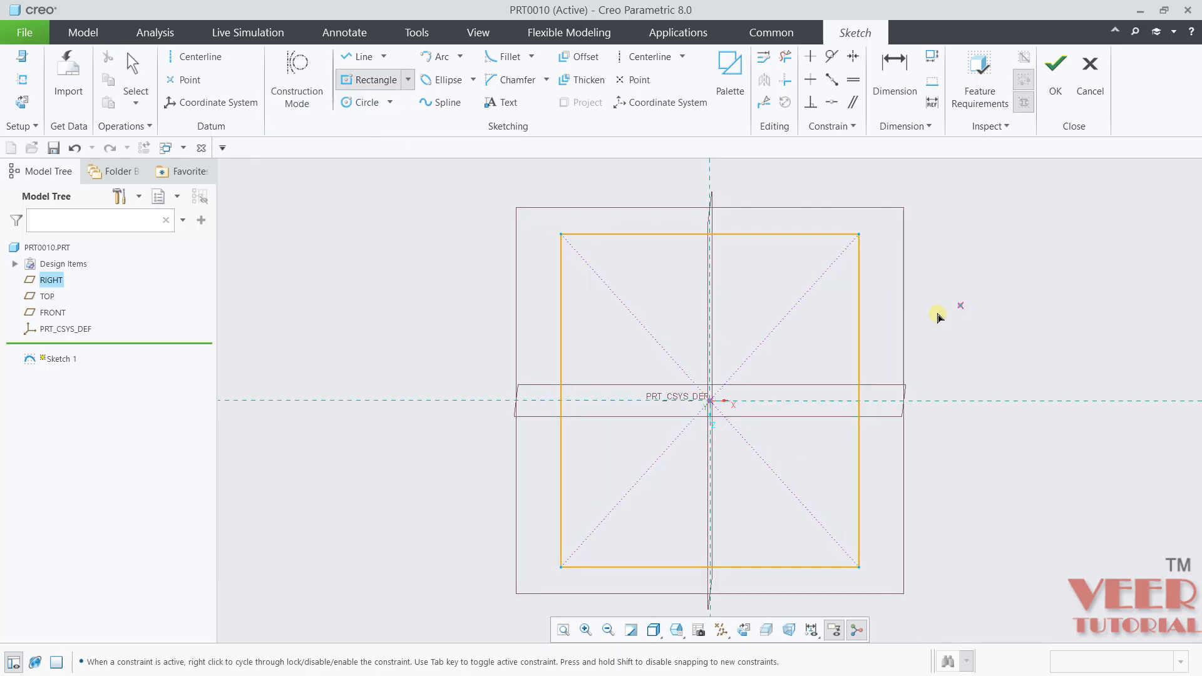
pyautogui.scroll(-3, 647, 456)
pyautogui.scroll(4, 647, 385)
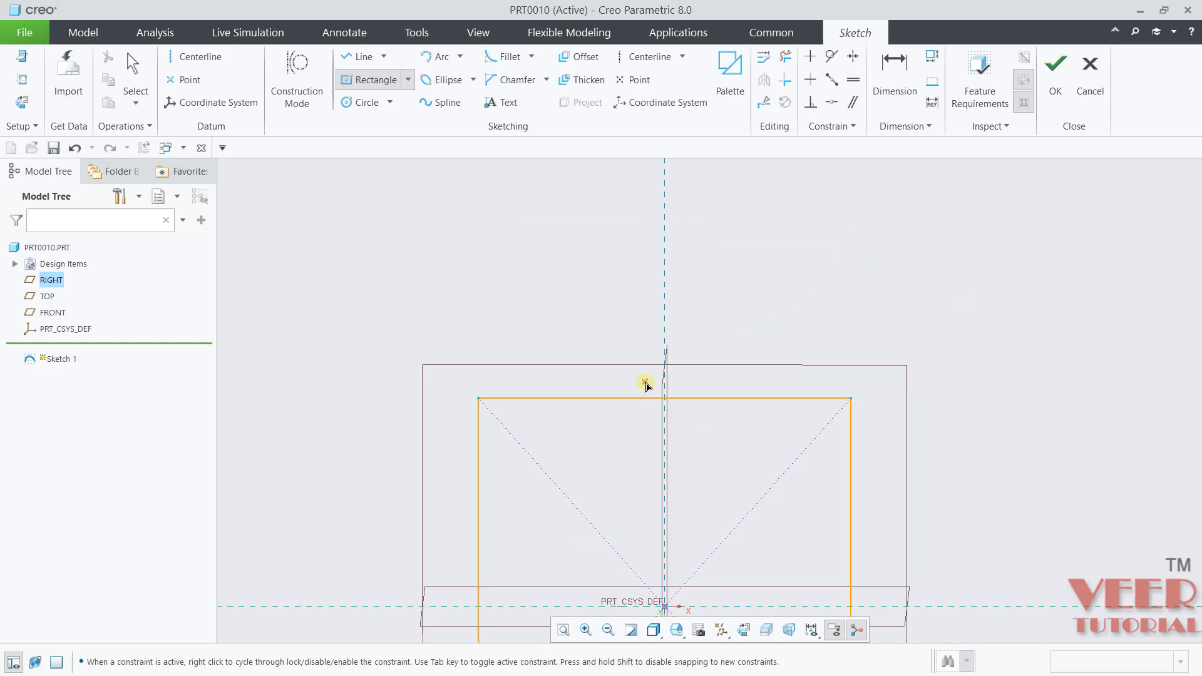
# Step: Sketch a circle centred on the midpoint of the rectangle's upper edge and passing through its upper corner
pyautogui.click(366, 102)
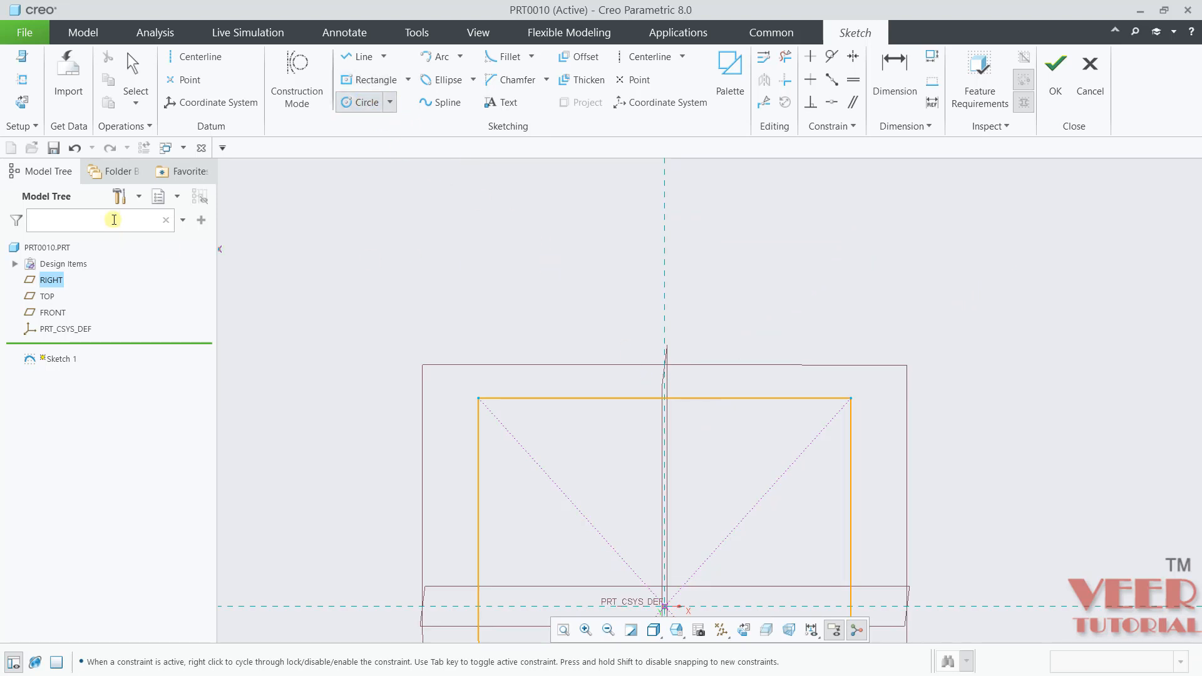
pyautogui.click(20, 103)
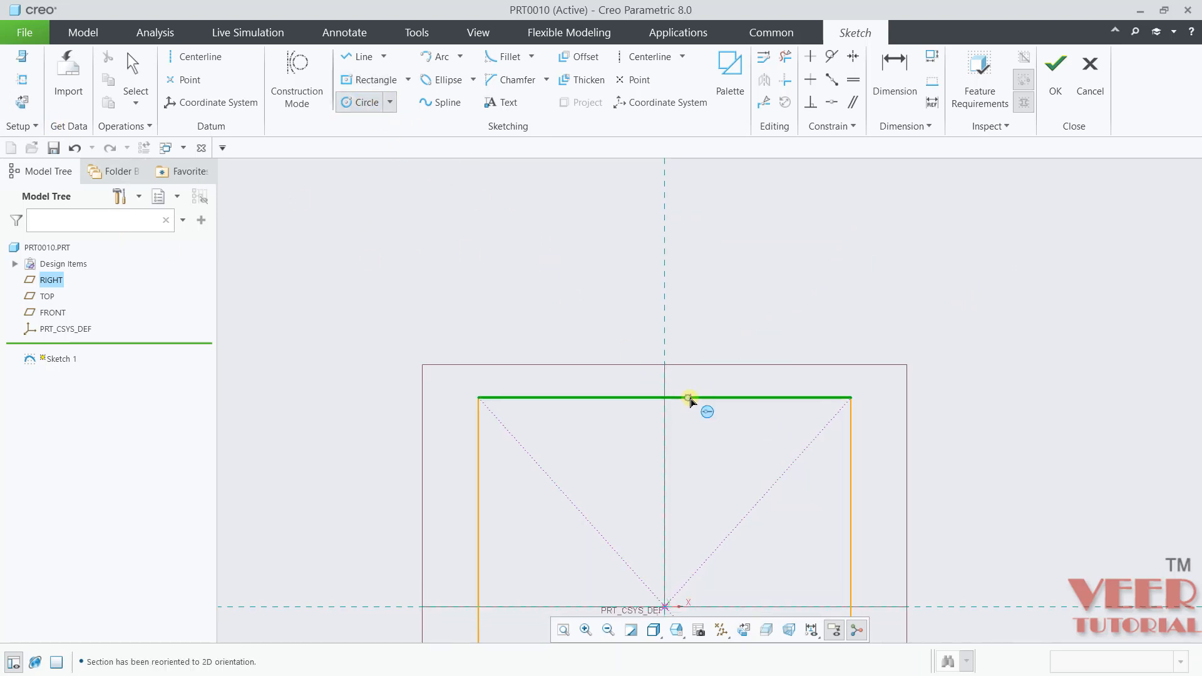
pyautogui.click(661, 399)
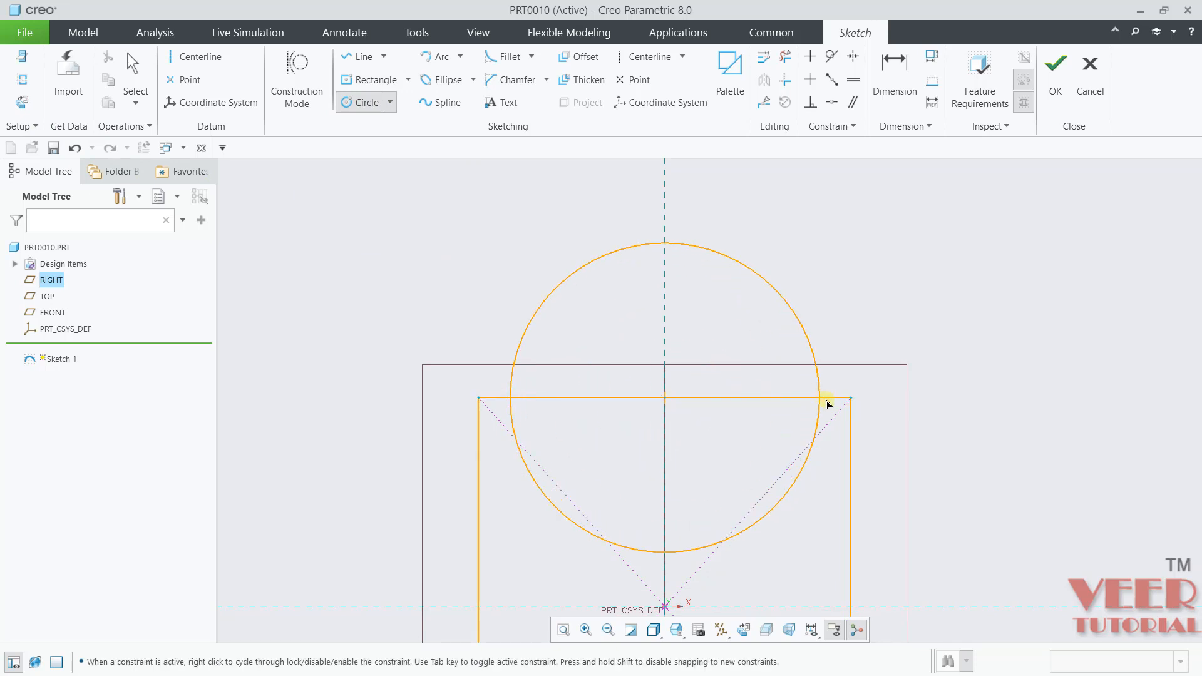
pyautogui.click(850, 401)
pyautogui.middleClick(920, 365)
pyautogui.scroll(6, 605, 276)
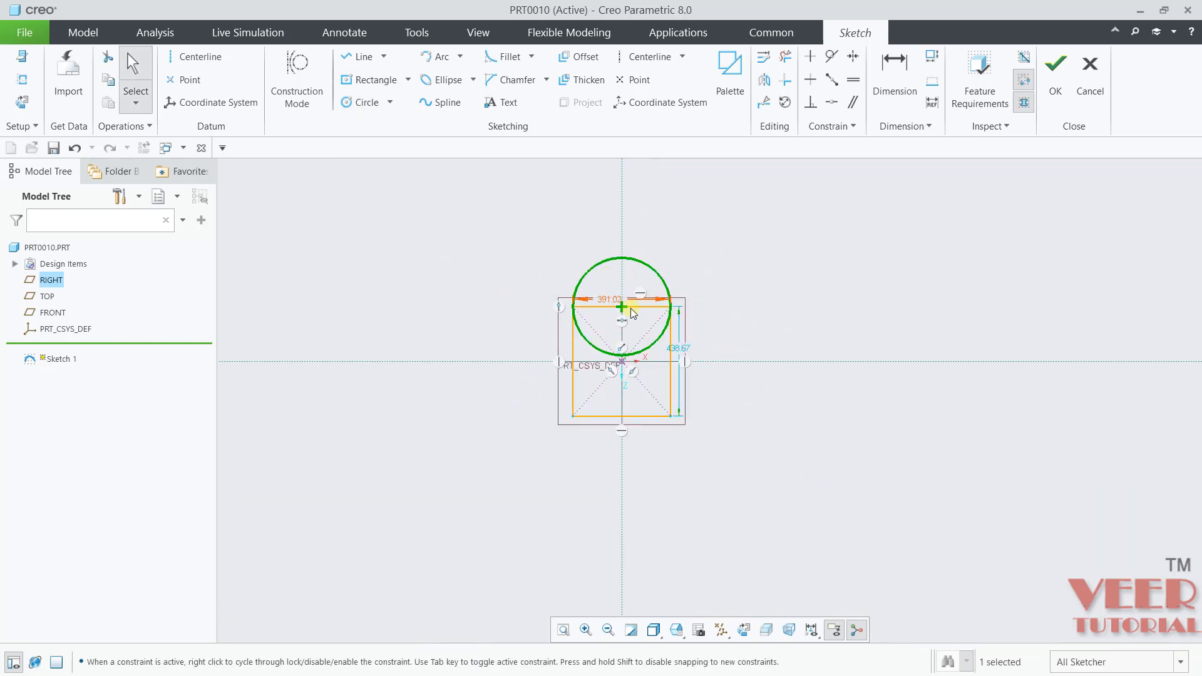
# Step: Trim the rectangle's upper and lower edges and the circle's lower arc to form an open U-shaped path, and finish the sketch
pyautogui.scroll(-3, 644, 338)
pyautogui.click(784, 56)
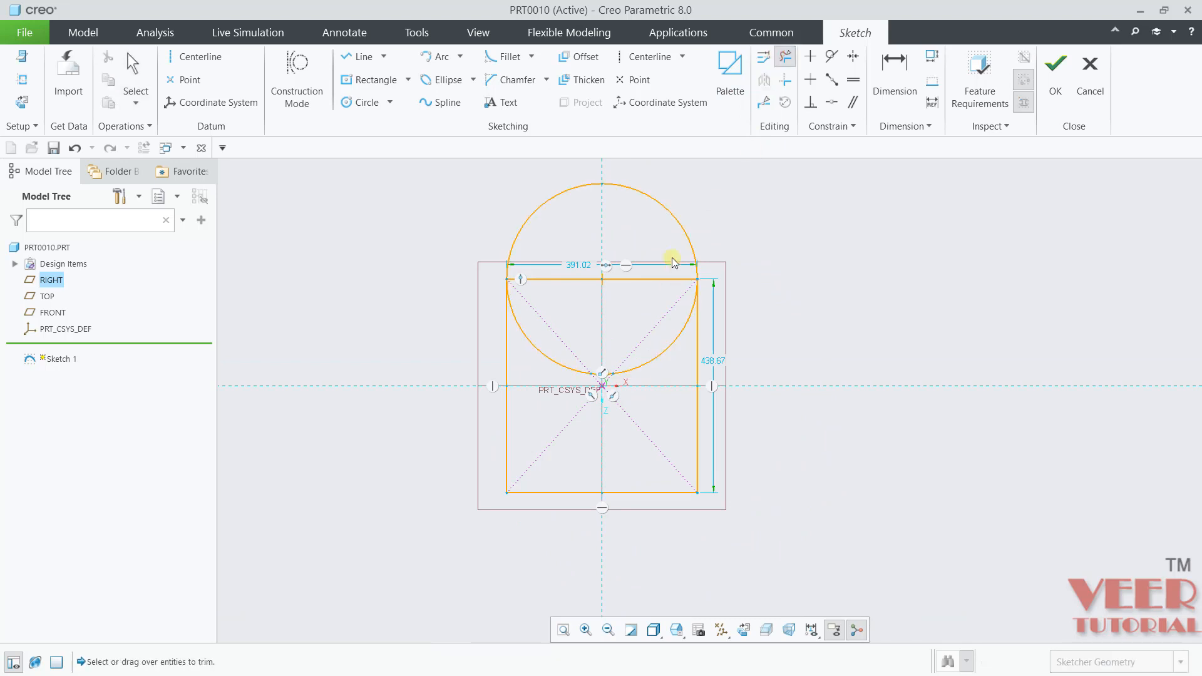
pyautogui.moveTo(641, 251)
pyautogui.mouseDown()
pyautogui.moveTo(636, 332)
pyautogui.moveTo(676, 581)
pyautogui.mouseUp()
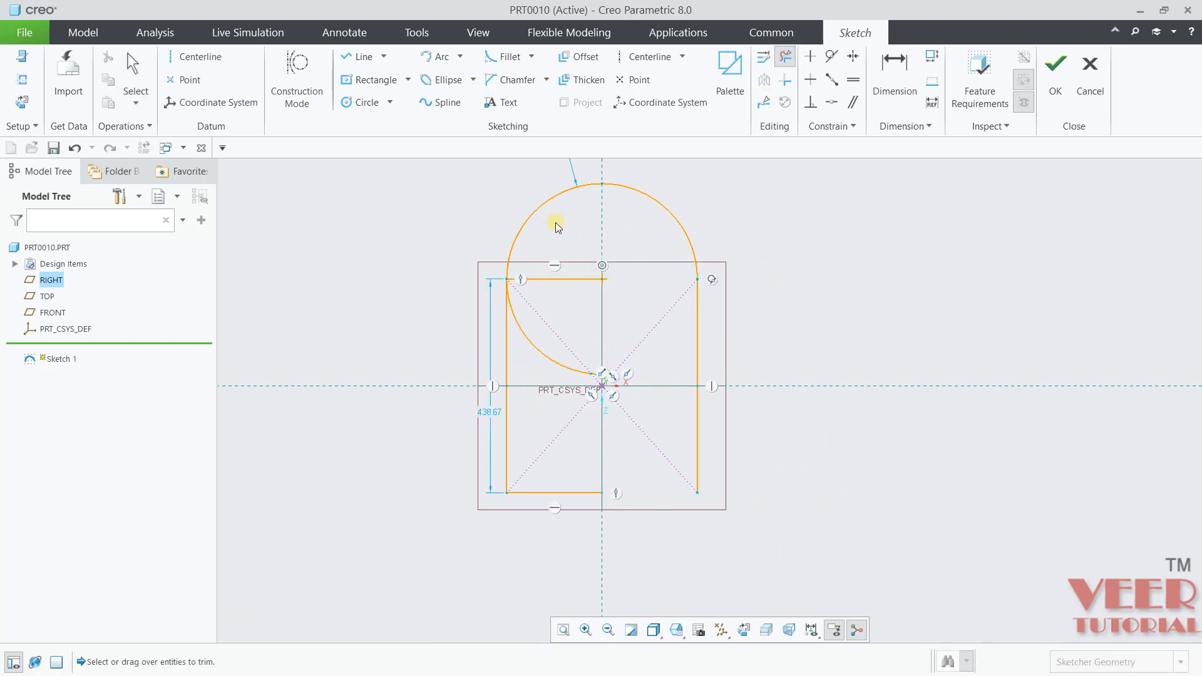
pyautogui.moveTo(557, 223)
pyautogui.mouseDown()
pyautogui.moveTo(542, 501)
pyautogui.moveTo(575, 520)
pyautogui.mouseUp()
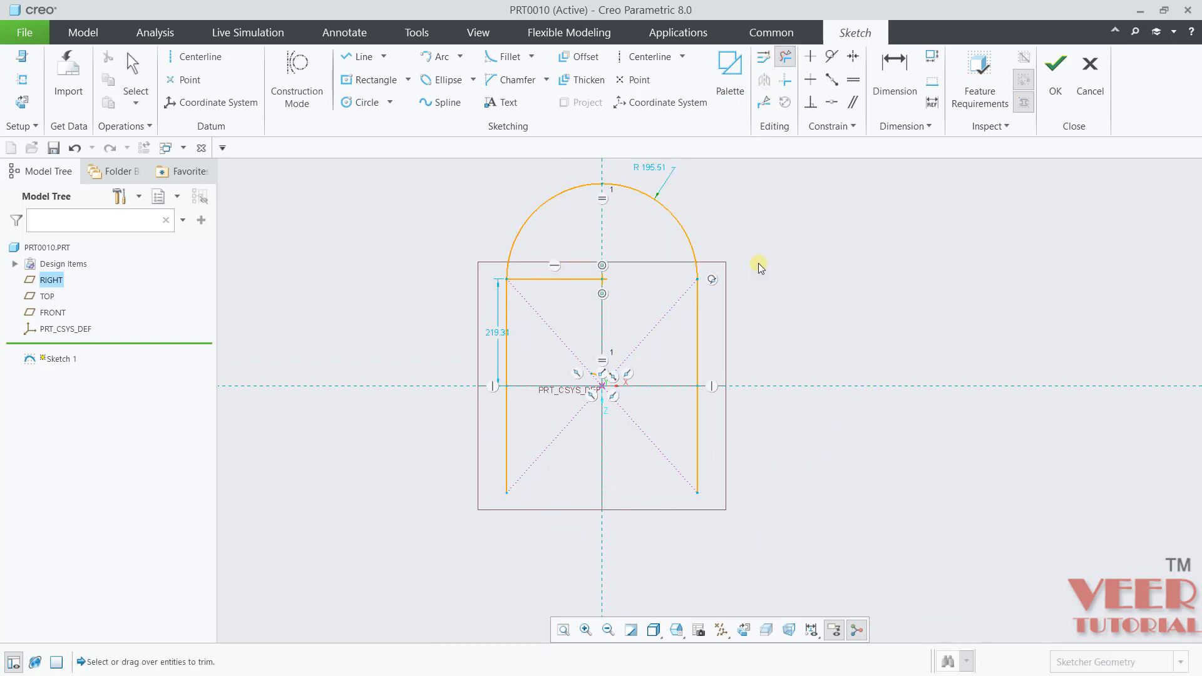
pyautogui.scroll(-2, 559, 271)
pyautogui.scroll(-1, 559, 271)
pyautogui.click(547, 308)
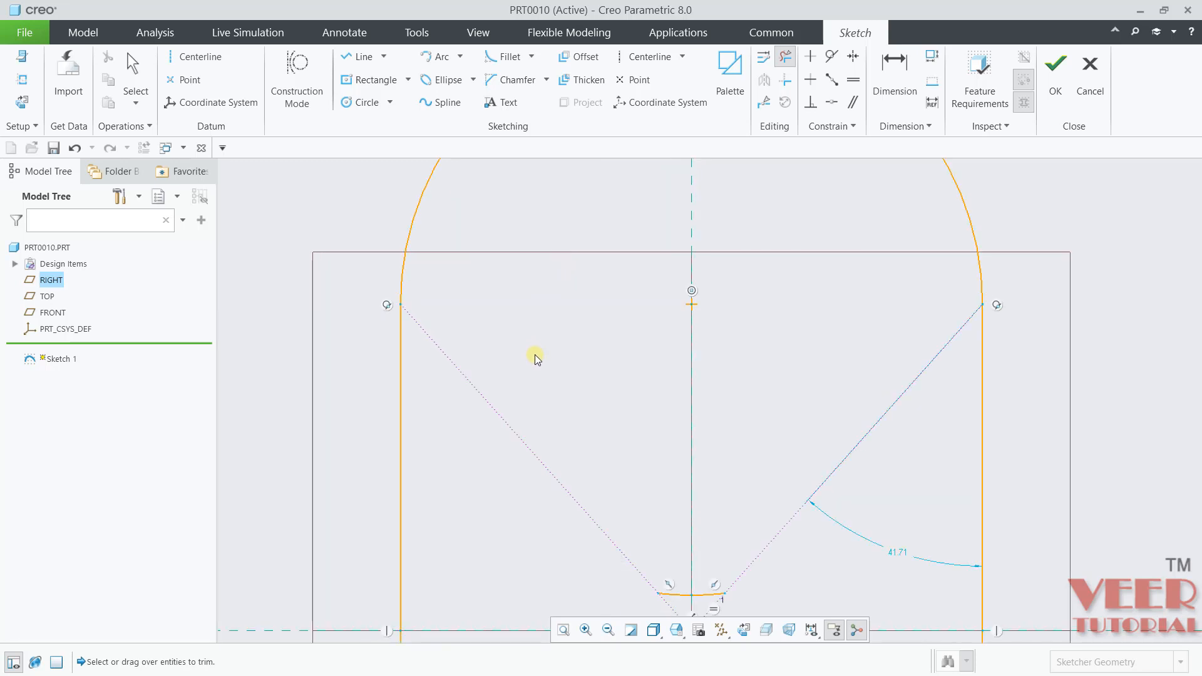
pyautogui.scroll(3, 536, 354)
pyautogui.click(1053, 87)
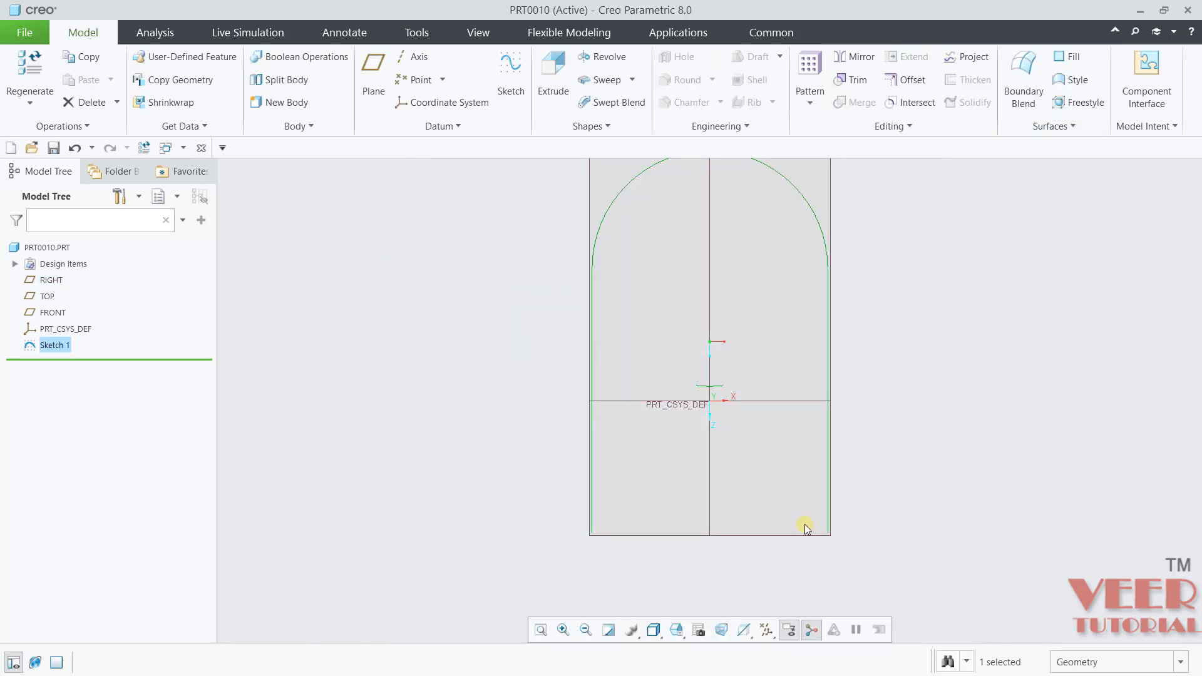
# Step: Turn off the display of all datum features so only the U-shaped sketch is shown in an angled view
pyautogui.scroll(2, 715, 547)
pyautogui.moveTo(676, 485)
pyautogui.mouseDown(button='middle')
pyautogui.moveTo(604, 493)
pyautogui.moveTo(628, 506)
pyautogui.mouseUp(button='middle')
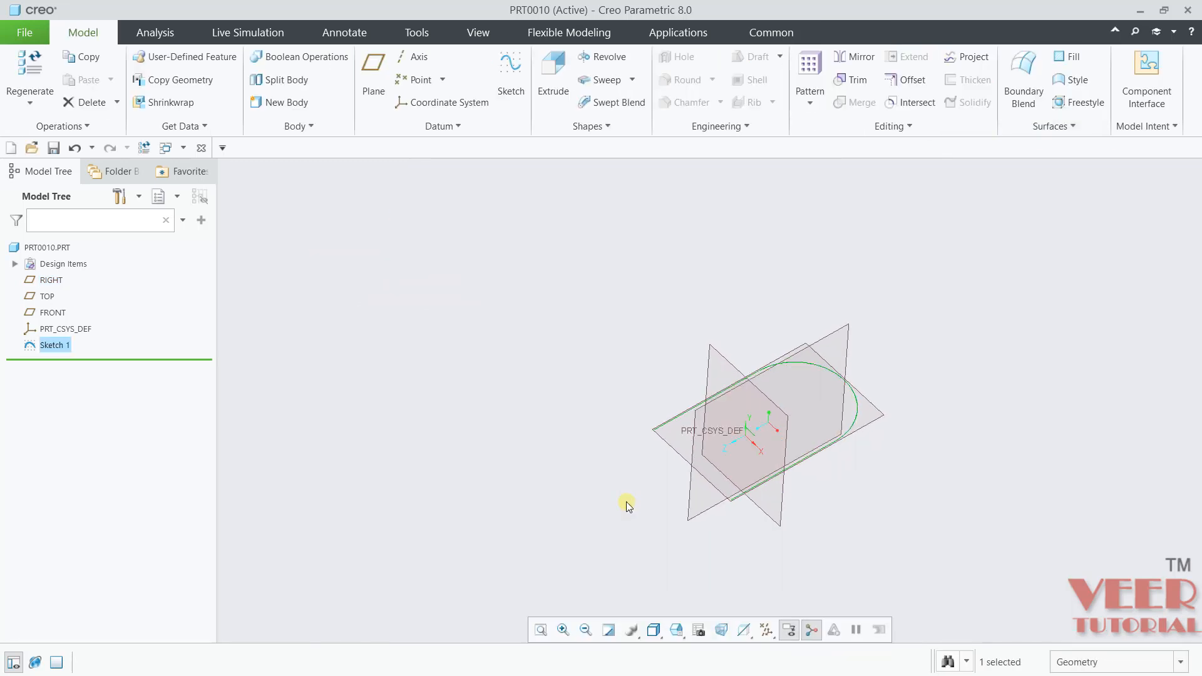
pyautogui.click(991, 508)
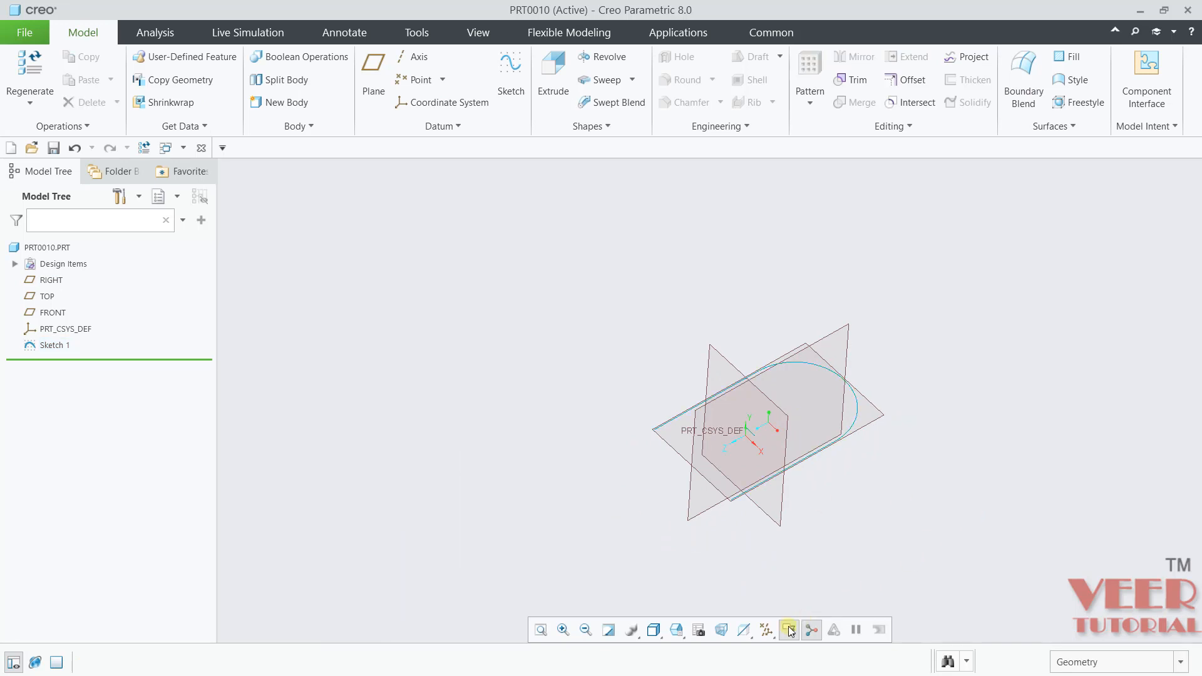
pyautogui.click(766, 629)
pyautogui.click(657, 508)
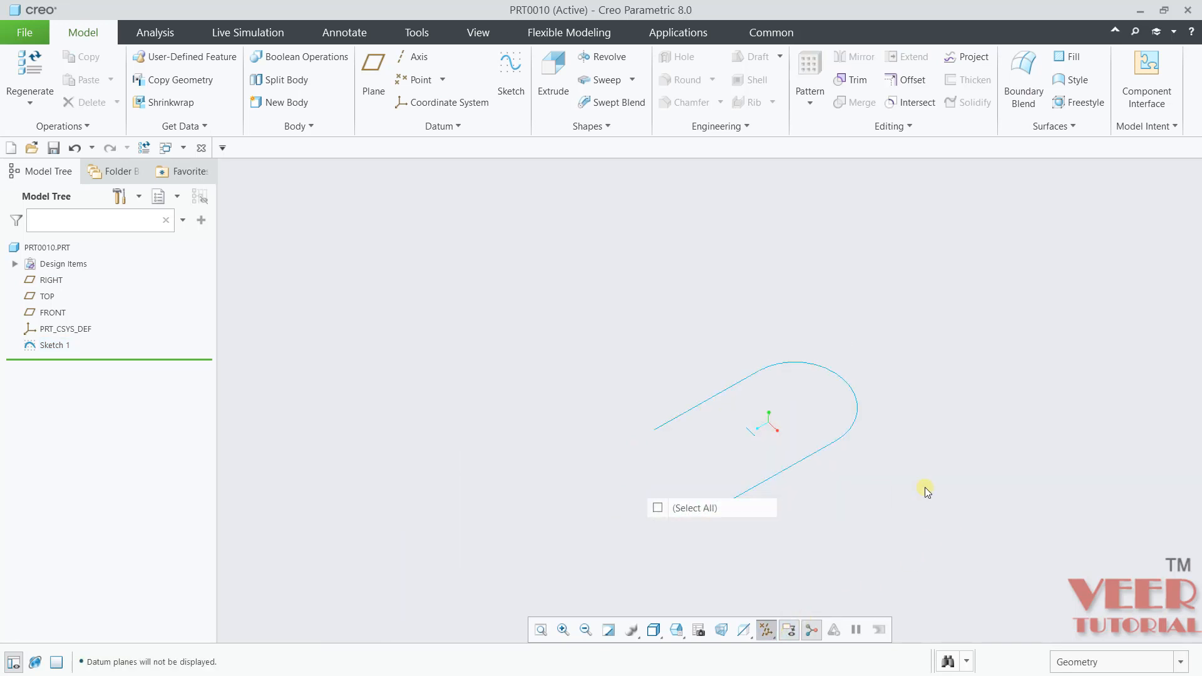
pyautogui.scroll(-2, 937, 486)
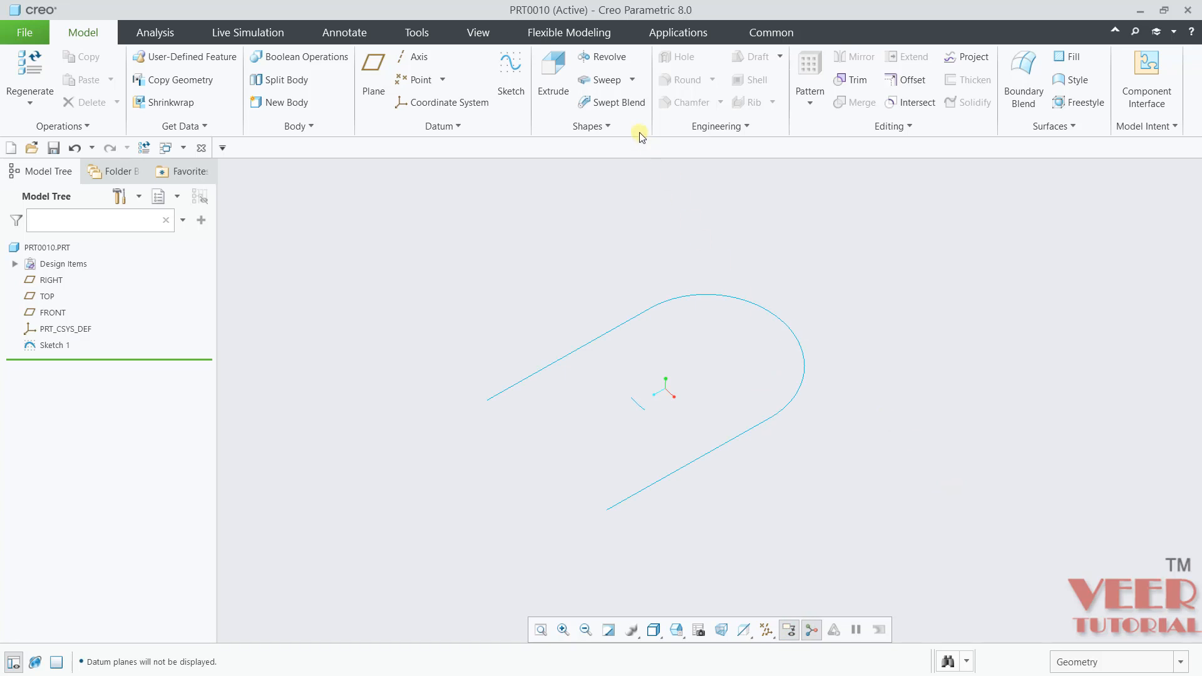
# Step: Start a solid Swept Blend and select the U-shaped curve as its origin trajectory
pyautogui.click(617, 106)
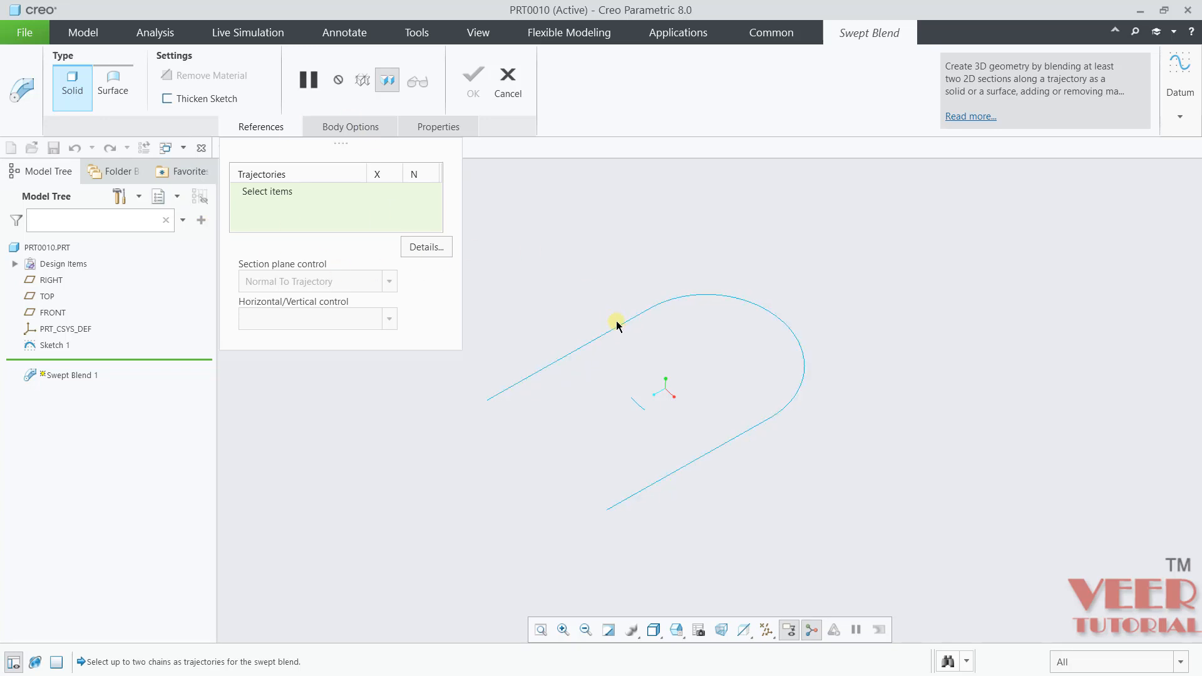
pyautogui.click(279, 197)
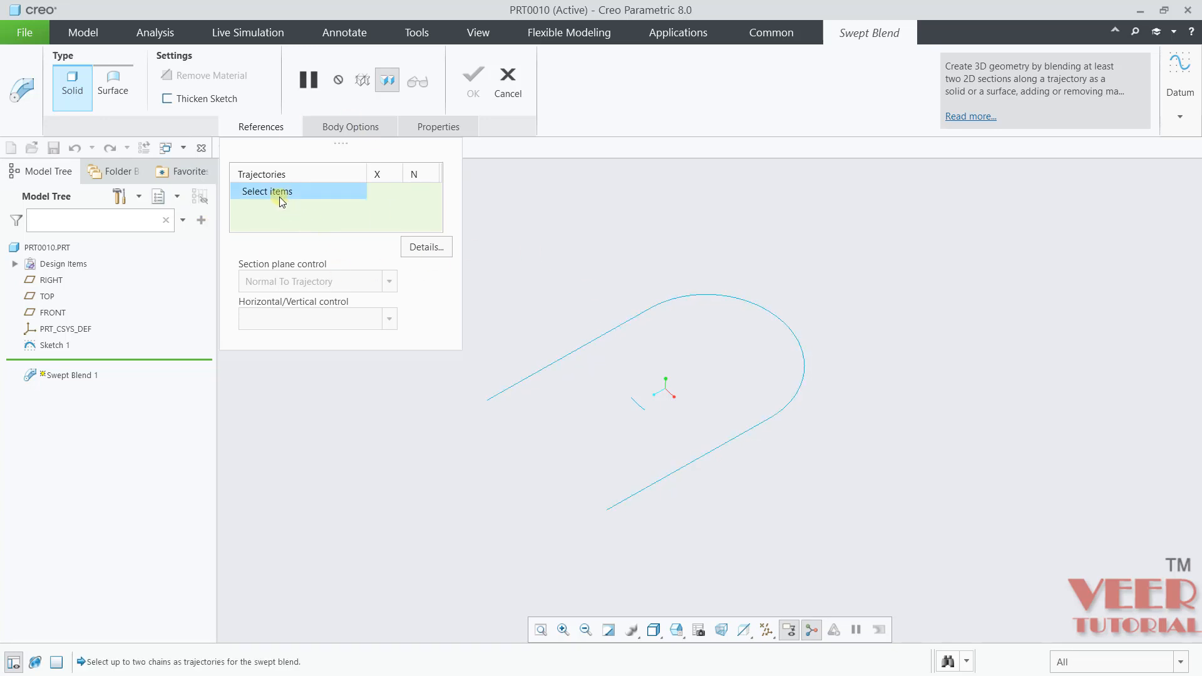
pyautogui.click(638, 315)
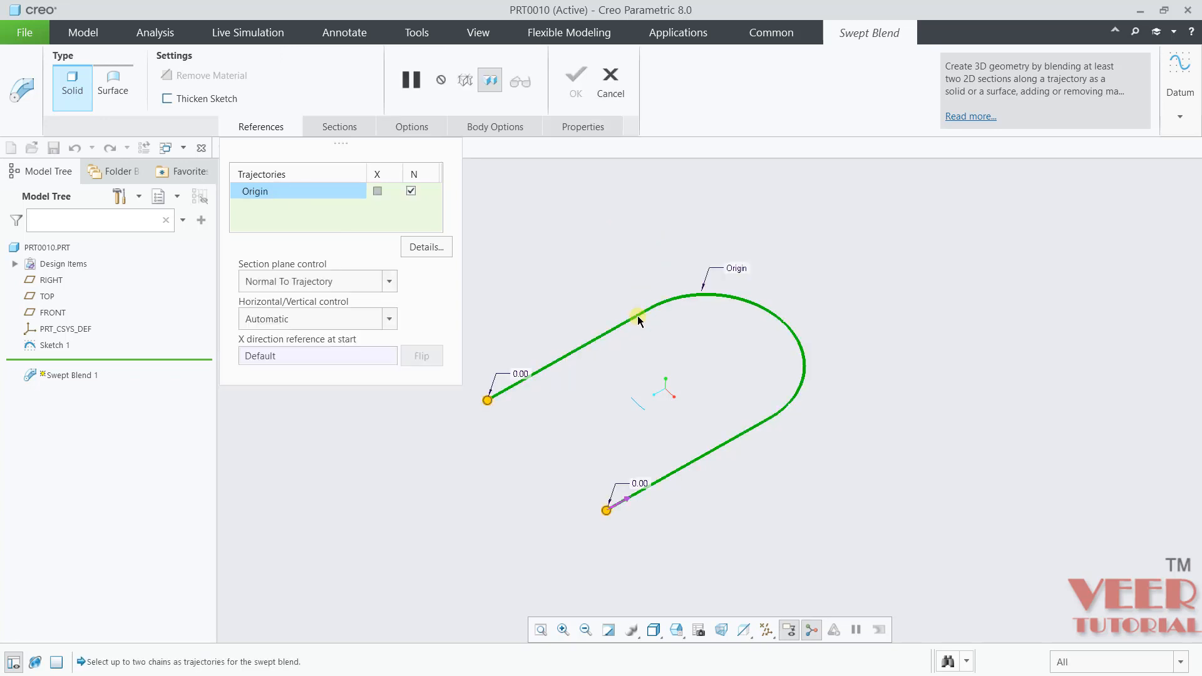
pyautogui.moveTo(939, 424)
pyautogui.mouseDown(button='middle')
pyautogui.moveTo(933, 373)
pyautogui.moveTo(958, 408)
pyautogui.moveTo(954, 427)
pyautogui.mouseUp(button='middle')
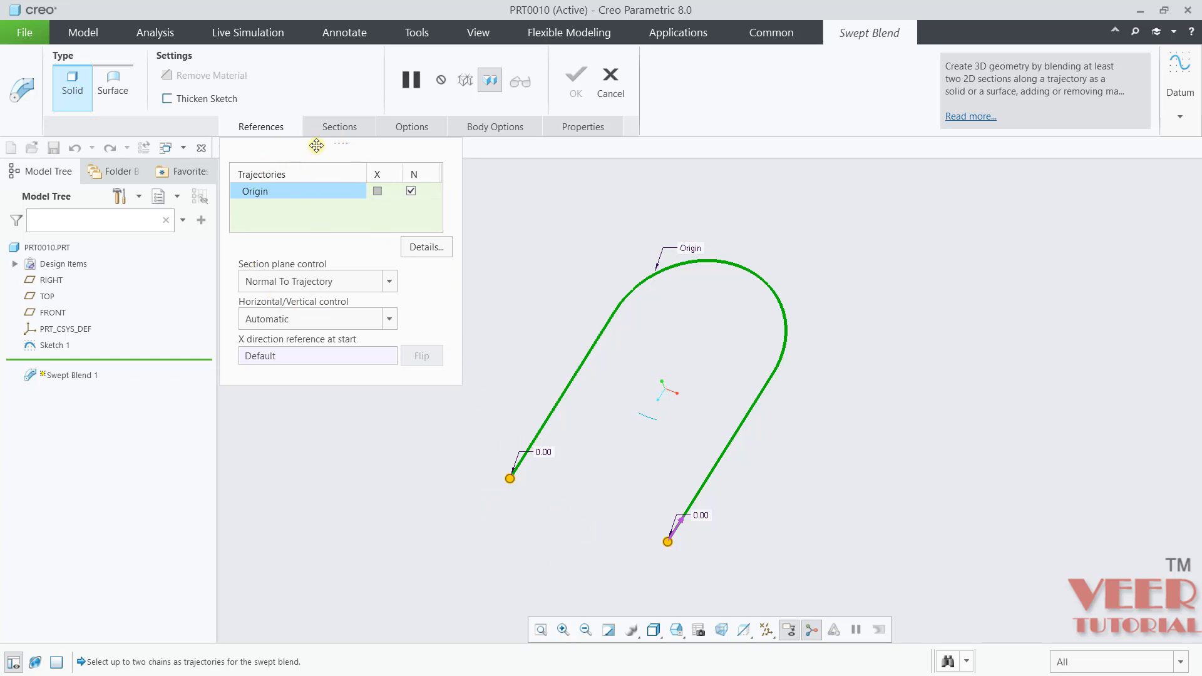
# Step: Set the location of the swept blend's sketched Section 1 to the End point of the trajectory
pyautogui.click(336, 128)
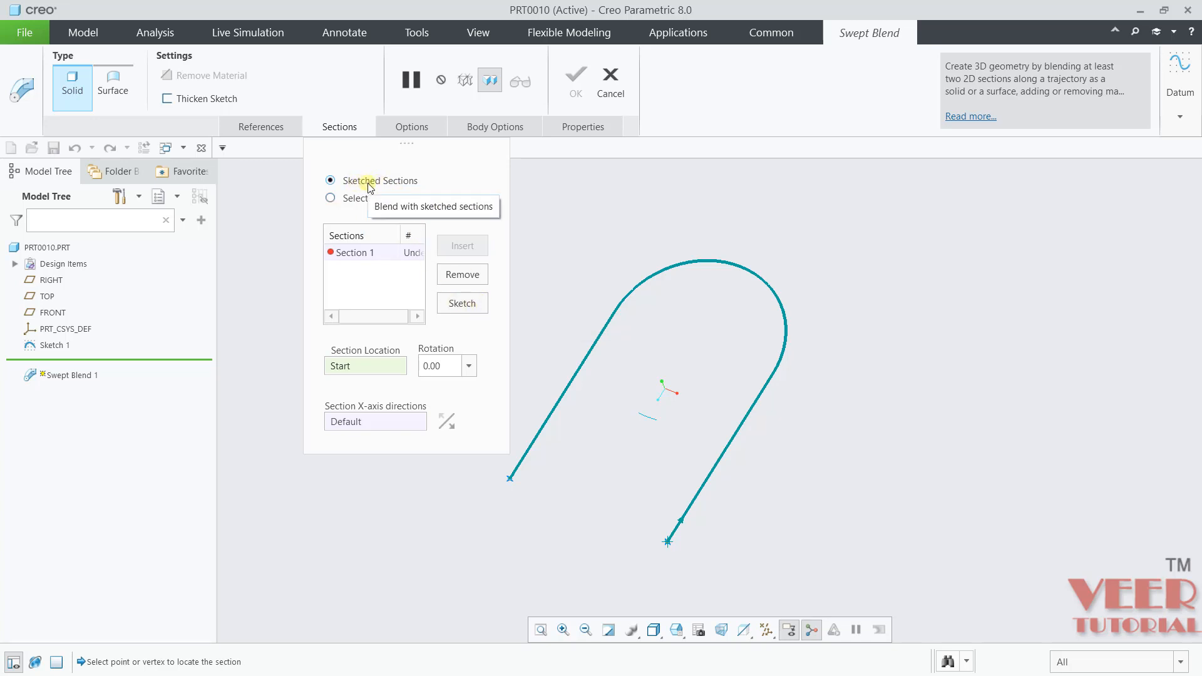
pyautogui.click(353, 252)
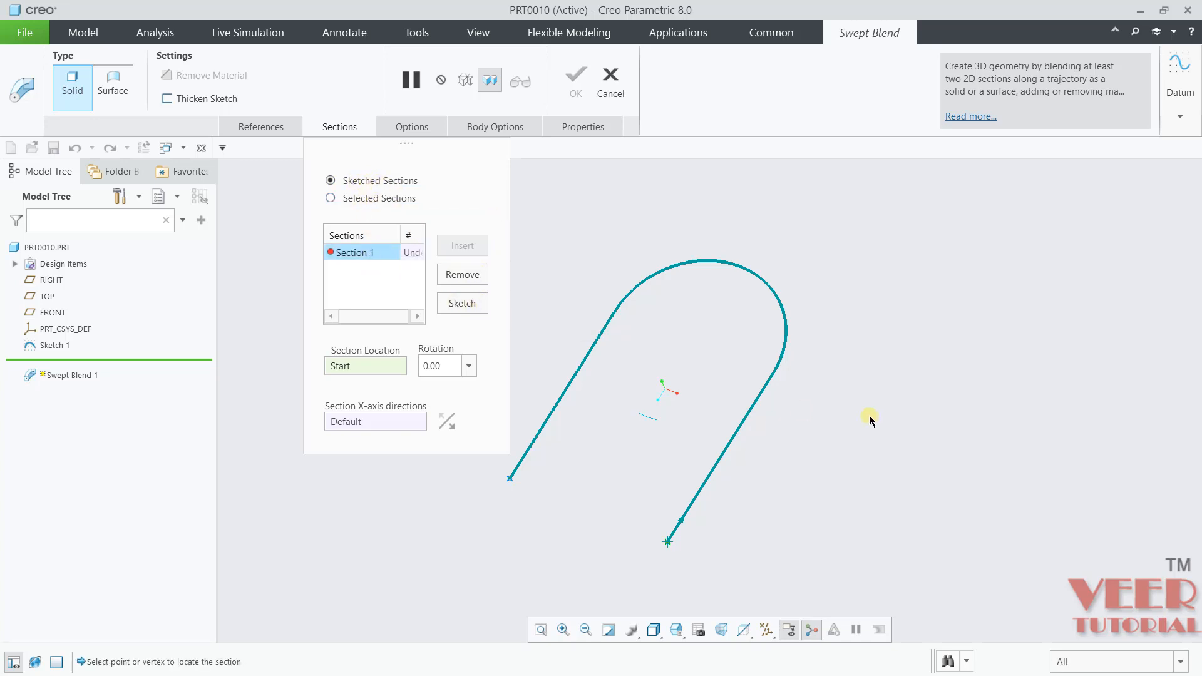
pyautogui.moveTo(866, 416)
pyautogui.mouseDown(button='middle')
pyautogui.moveTo(823, 362)
pyautogui.moveTo(810, 378)
pyautogui.mouseUp(button='middle')
pyautogui.scroll(3, 912, 401)
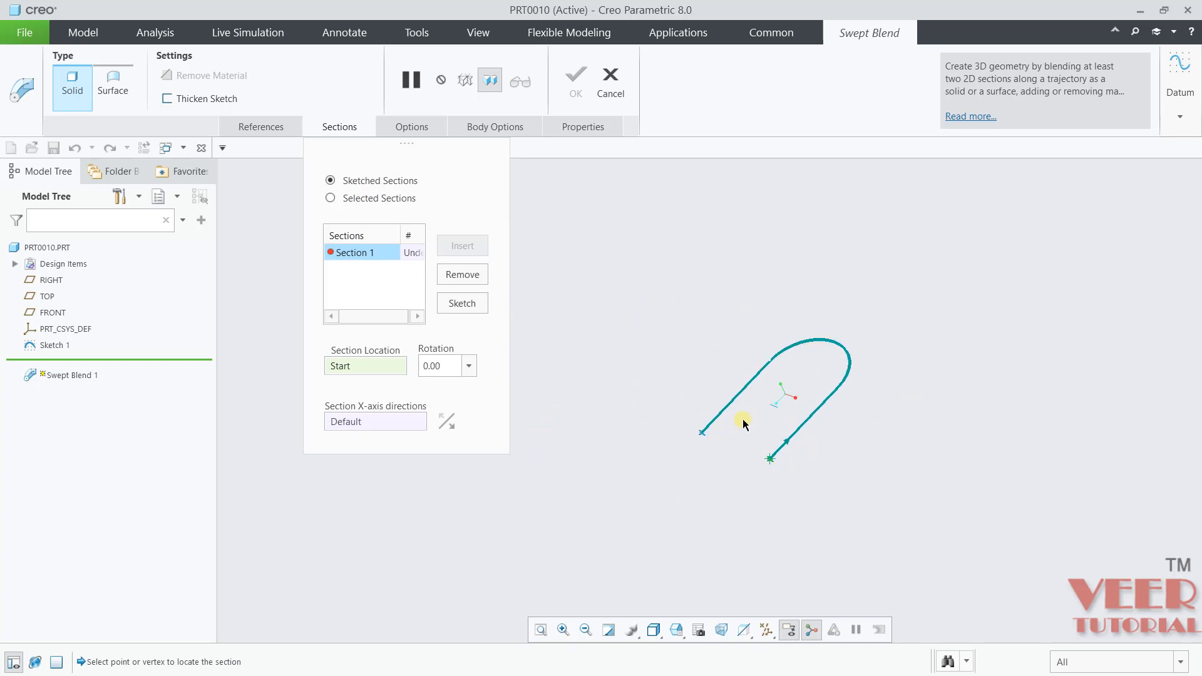
pyautogui.scroll(-4, 741, 420)
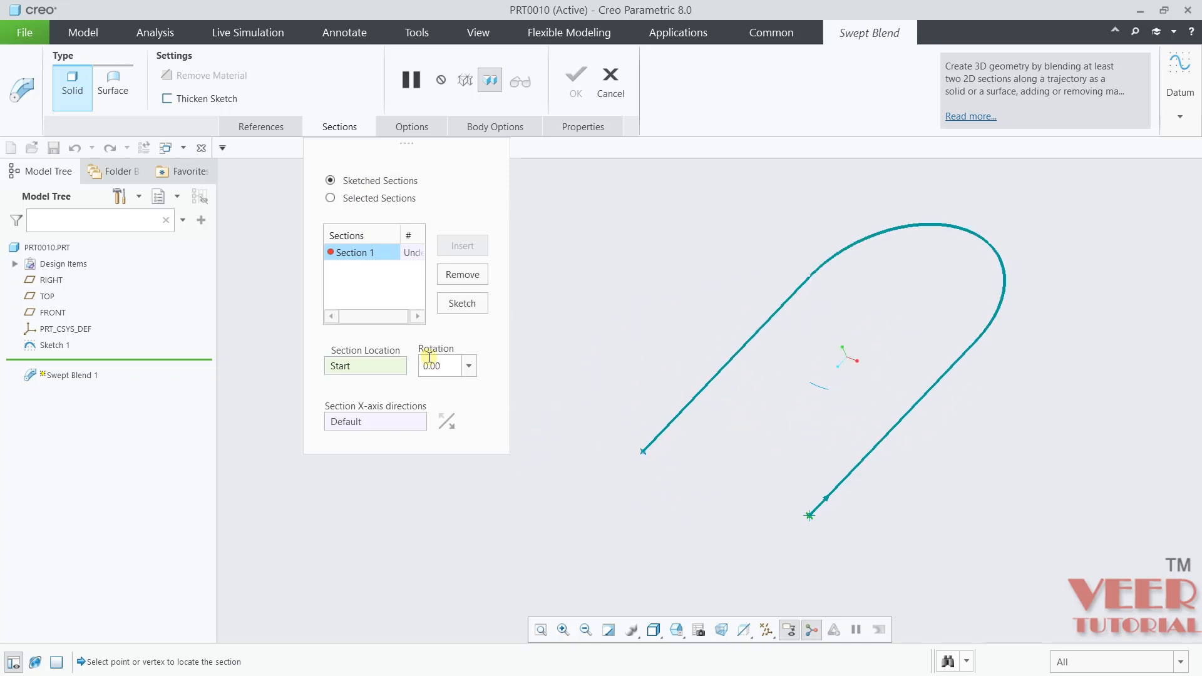
pyautogui.click(354, 367)
pyautogui.click(644, 451)
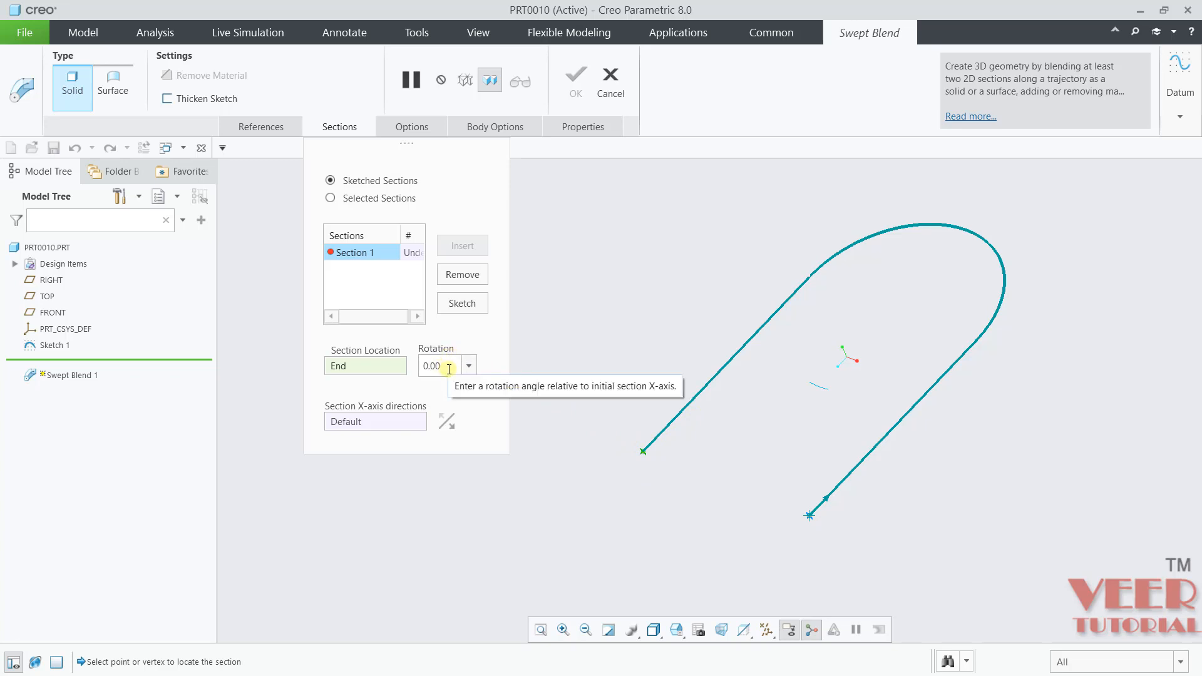
# Step: Open the sketch for Section 1 and draw a center-and-point circle centred on the section origin
pyautogui.click(461, 303)
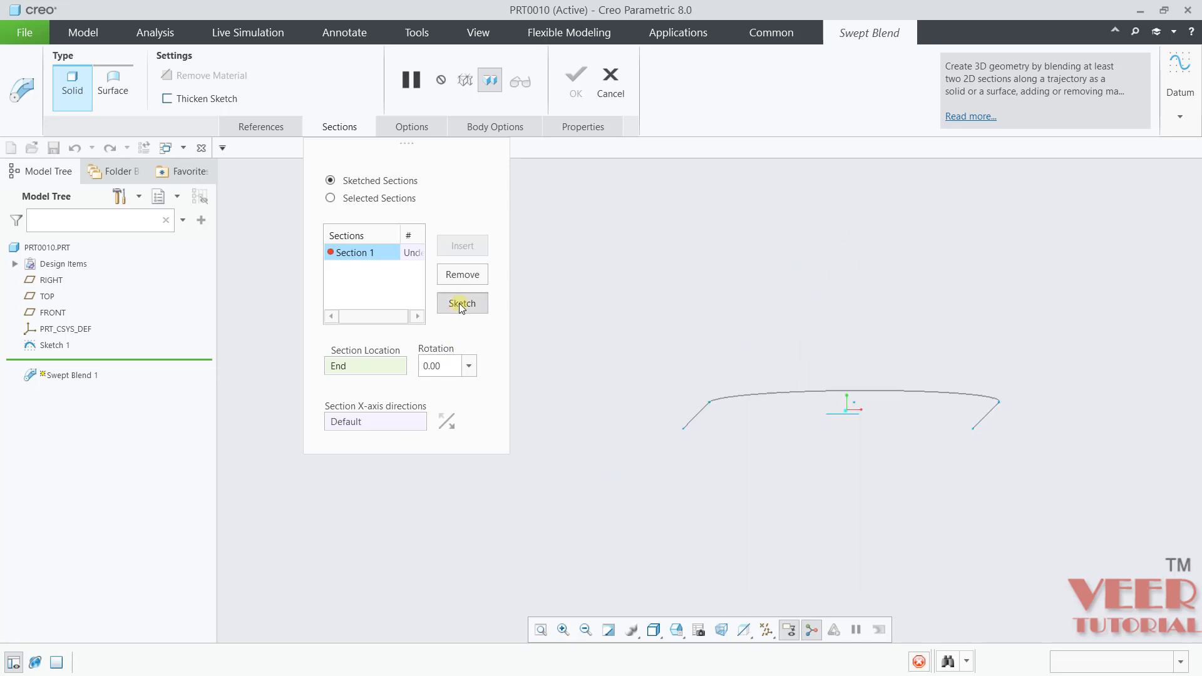
pyautogui.scroll(4, 800, 413)
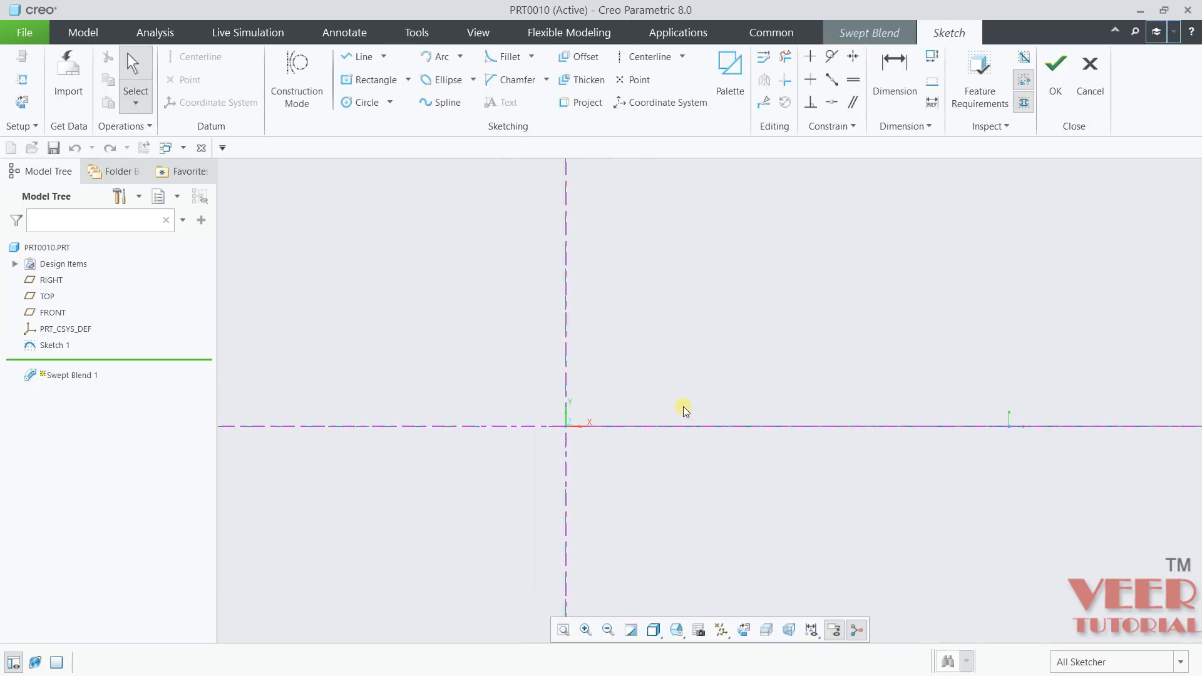
pyautogui.click(389, 102)
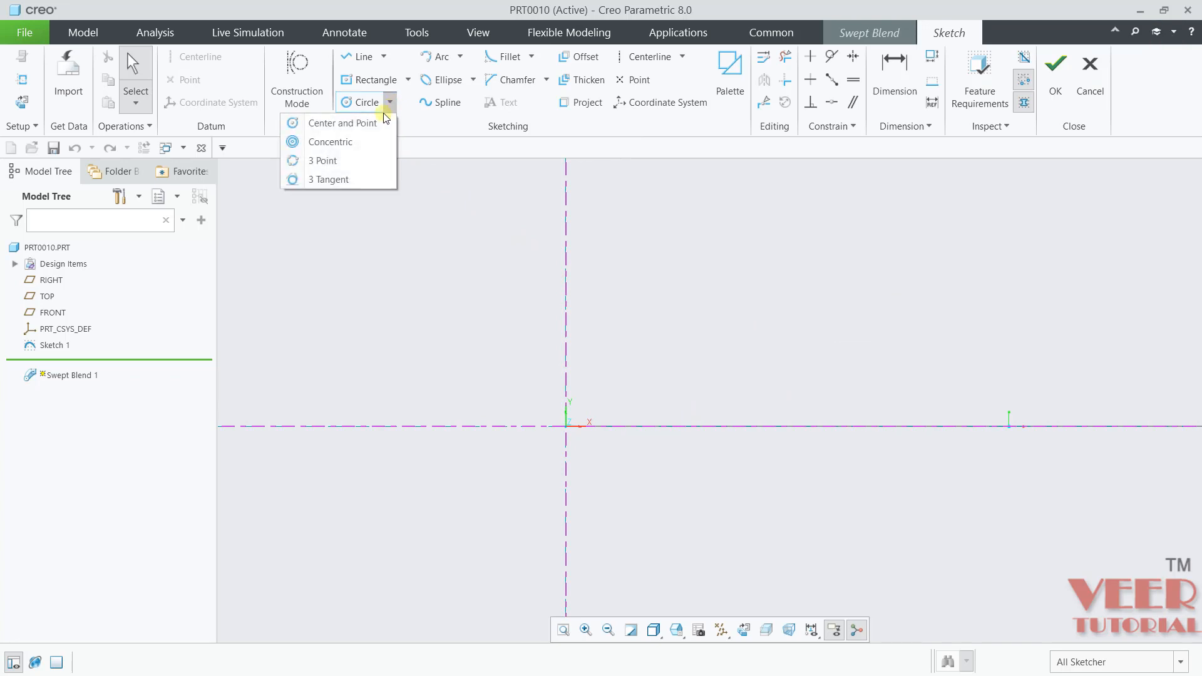
pyautogui.click(374, 126)
pyautogui.click(565, 426)
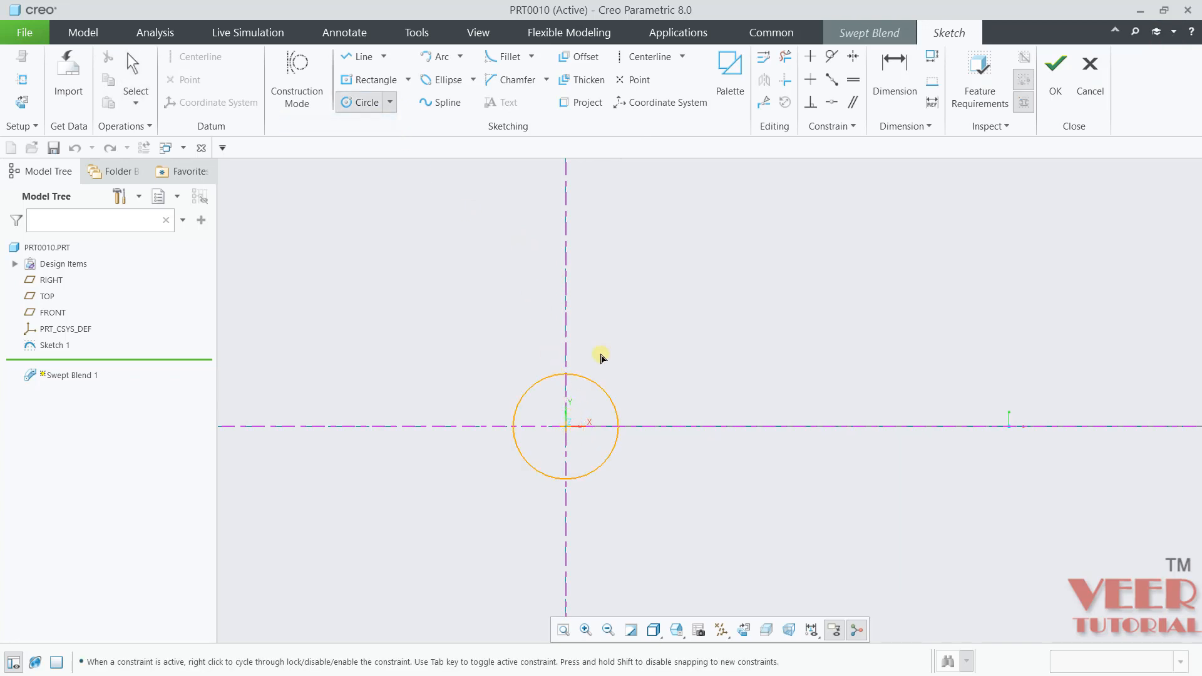
pyautogui.click(600, 352)
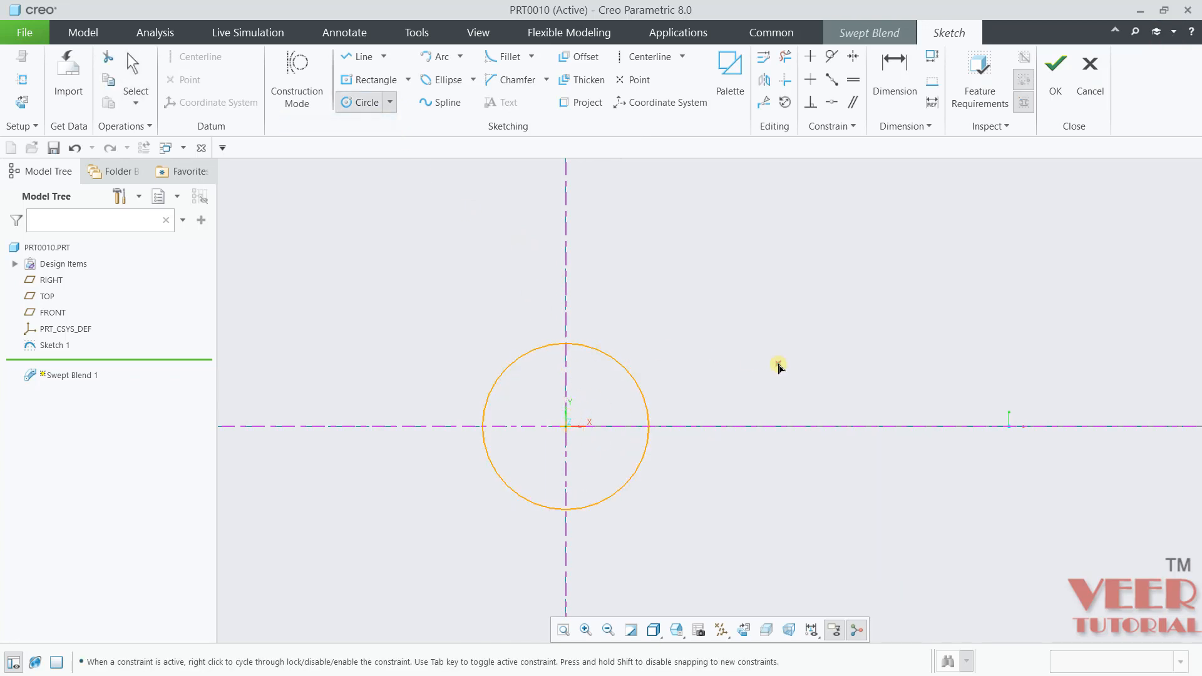
# Step: Accept the Section 1 circle sketch and return to the swept blend in an angled view
pyautogui.click(1053, 81)
pyautogui.scroll(4, 657, 363)
pyautogui.moveTo(741, 347)
pyautogui.mouseDown(button='middle')
pyautogui.moveTo(711, 381)
pyautogui.moveTo(720, 417)
pyautogui.moveTo(711, 394)
pyautogui.moveTo(557, 408)
pyautogui.mouseUp(button='middle')
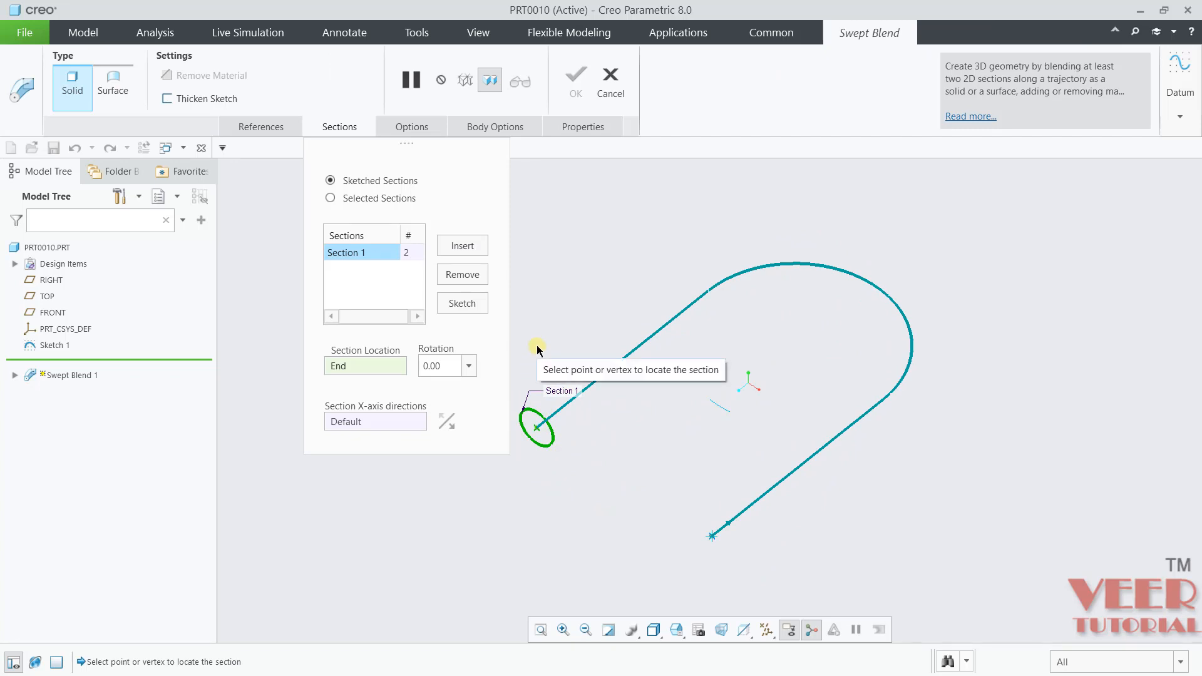
# Step: Insert Section 2 and locate it at the vertex where the Section 1 straight leg meets the arc
pyautogui.click(463, 247)
pyautogui.click(355, 273)
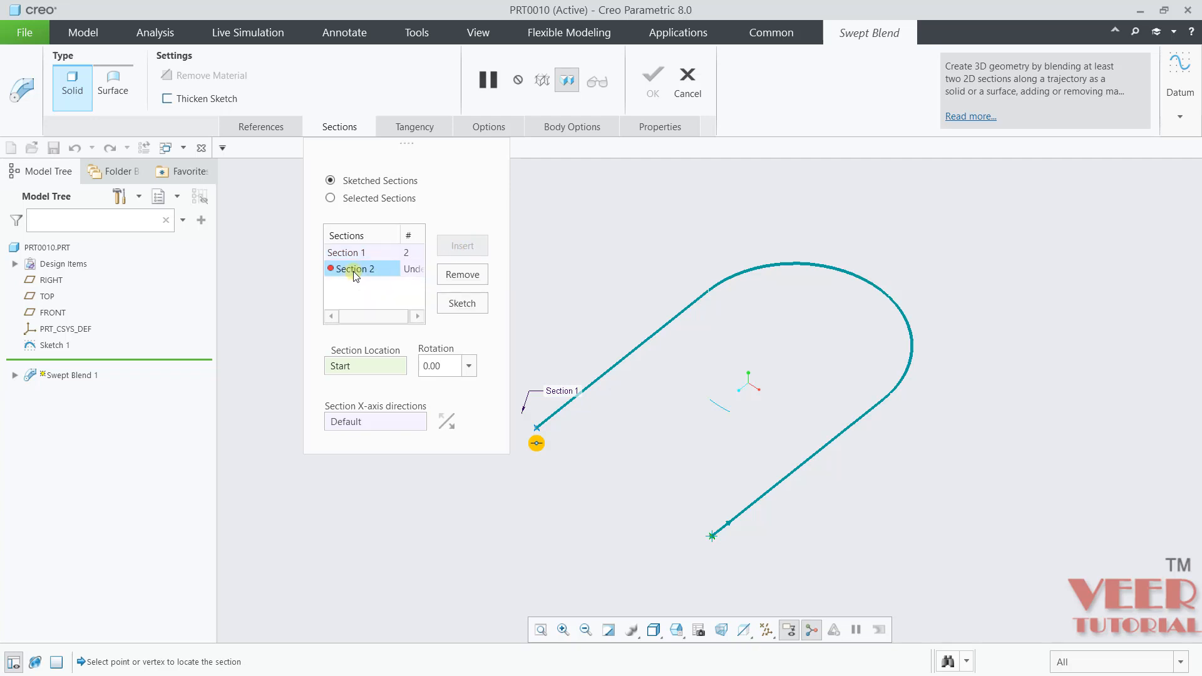
pyautogui.click(364, 270)
pyautogui.click(366, 272)
pyautogui.click(352, 370)
pyautogui.scroll(3, 713, 285)
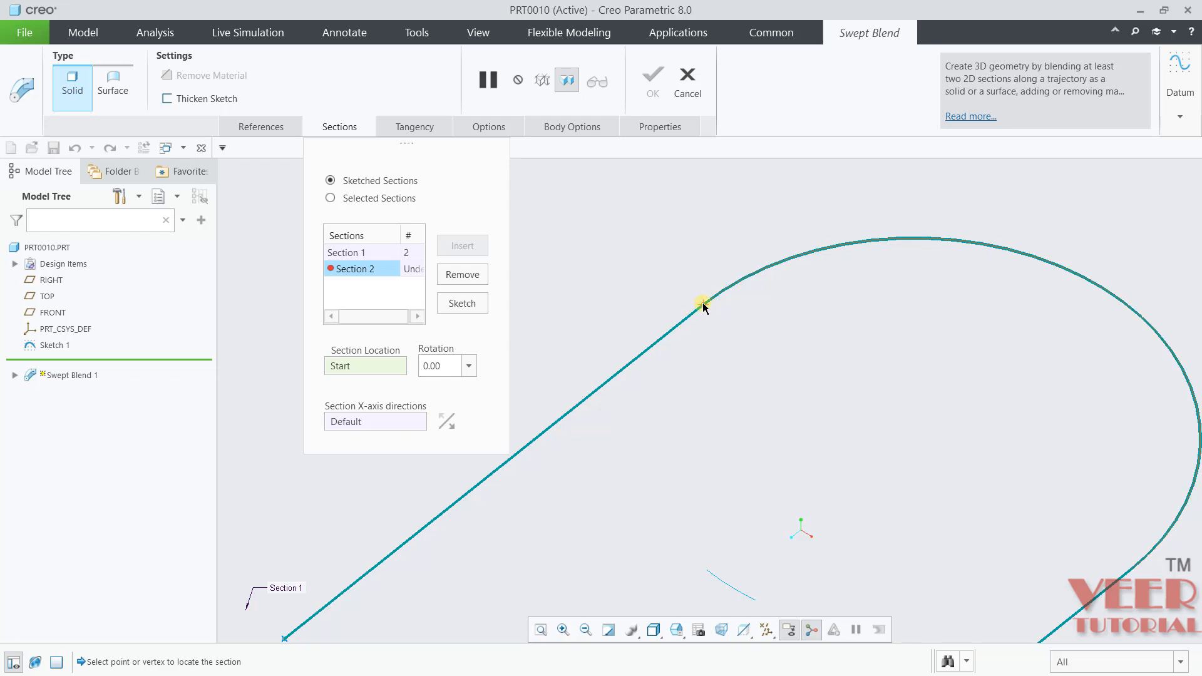
pyautogui.click(700, 305)
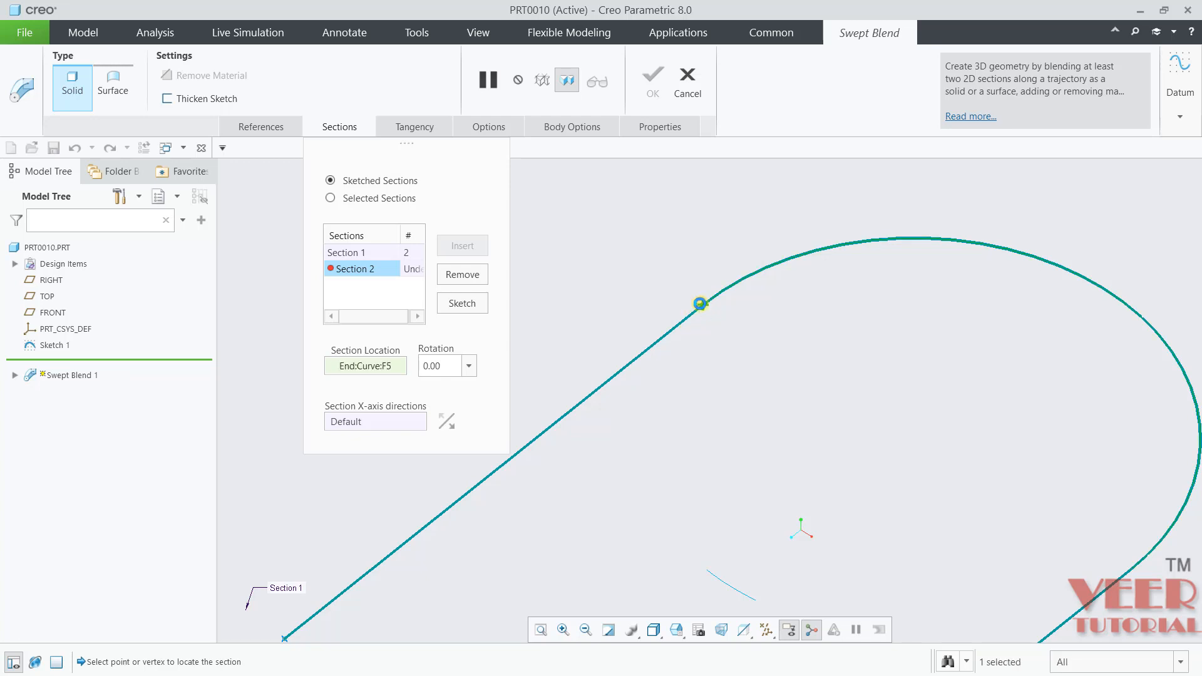
pyautogui.scroll(-3, 700, 305)
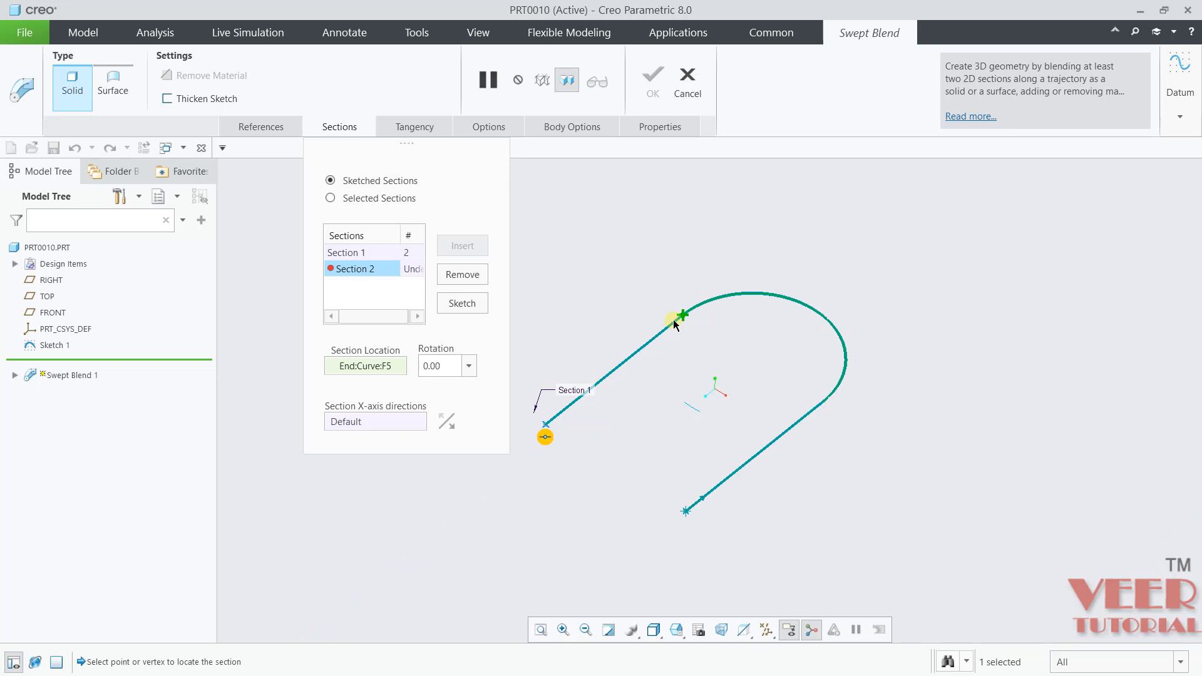
# Step: Sketch Section 2 as a circle centred on the section origin, larger than the Section 1 circle, and accept the sketch
pyautogui.click(463, 303)
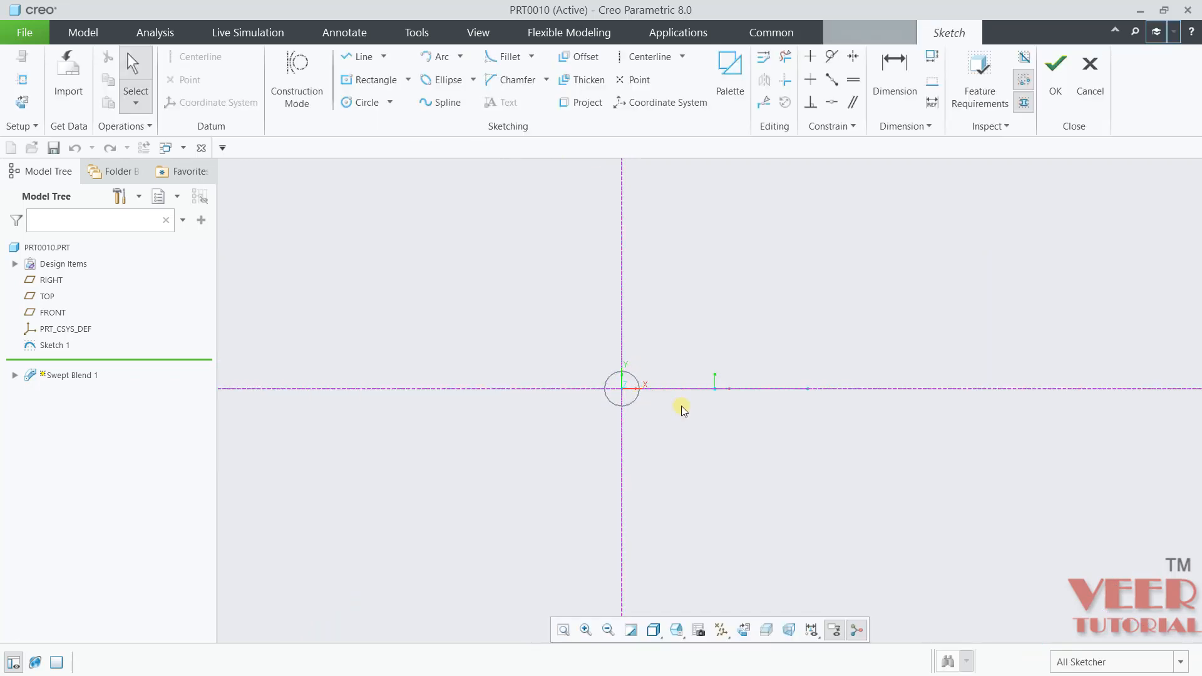
pyautogui.scroll(3, 634, 378)
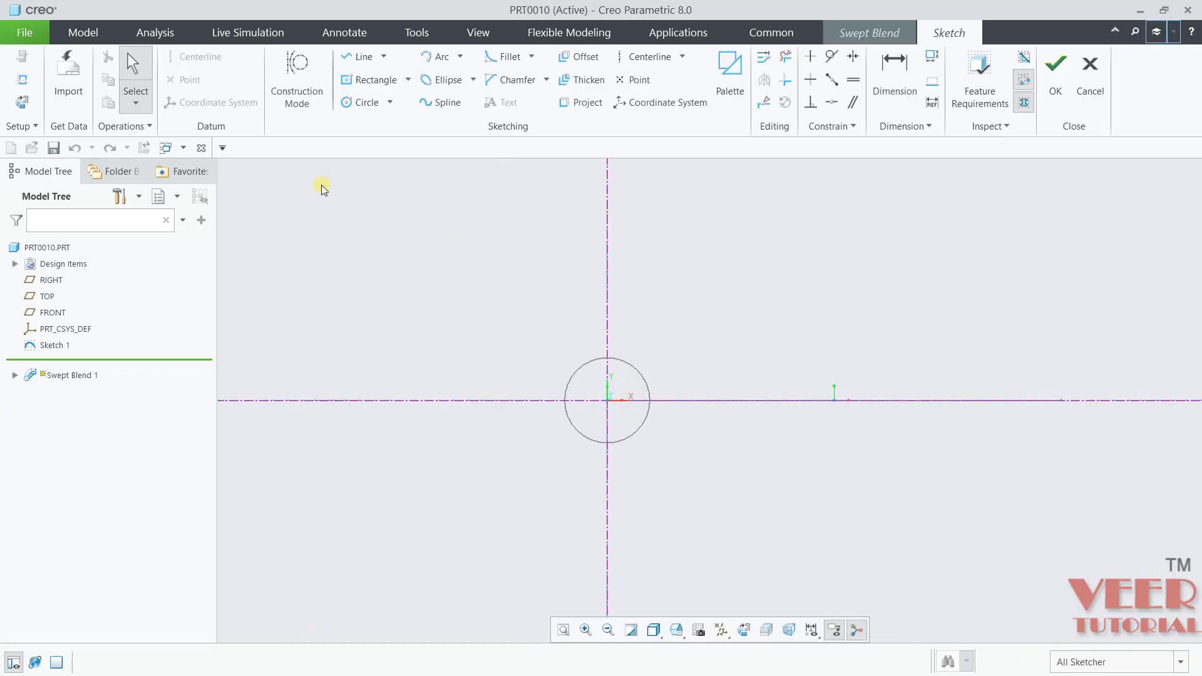
pyautogui.click(374, 106)
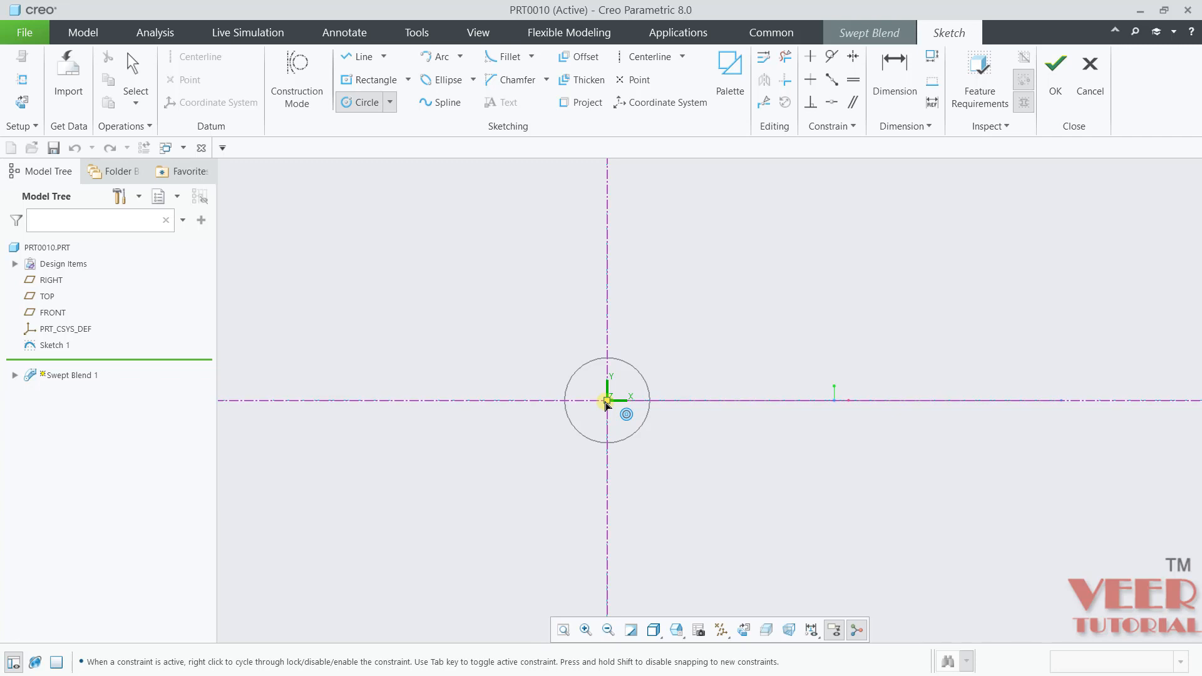
pyautogui.click(606, 400)
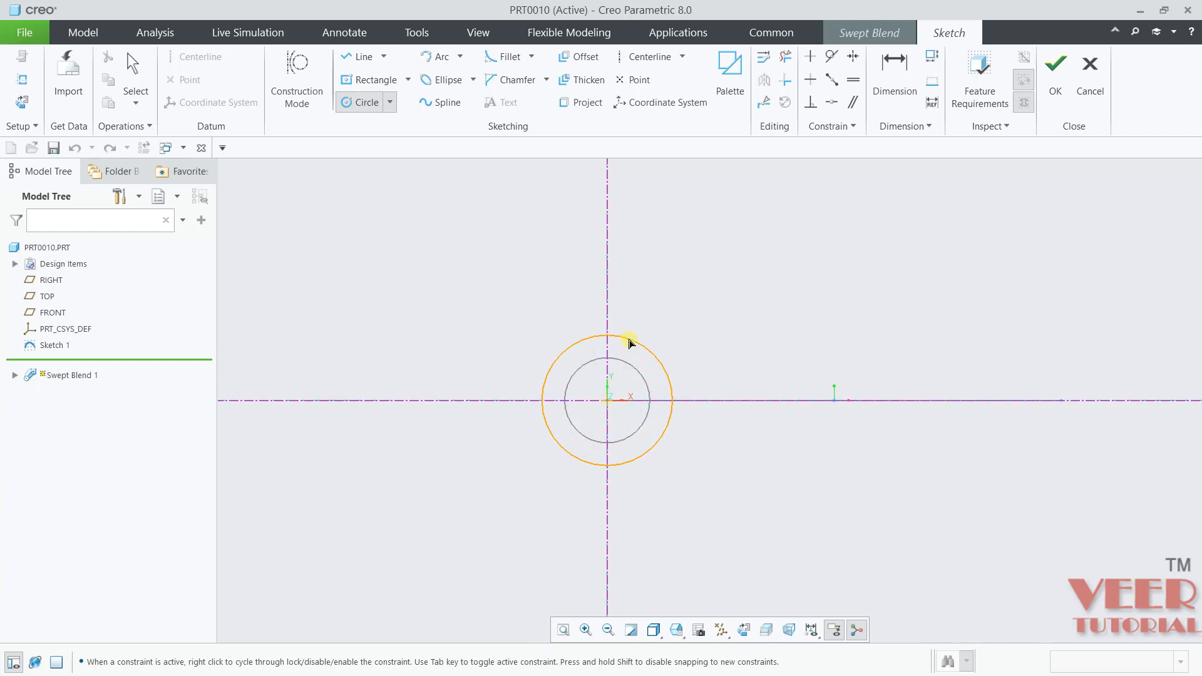
pyautogui.click(629, 342)
pyautogui.click(1056, 74)
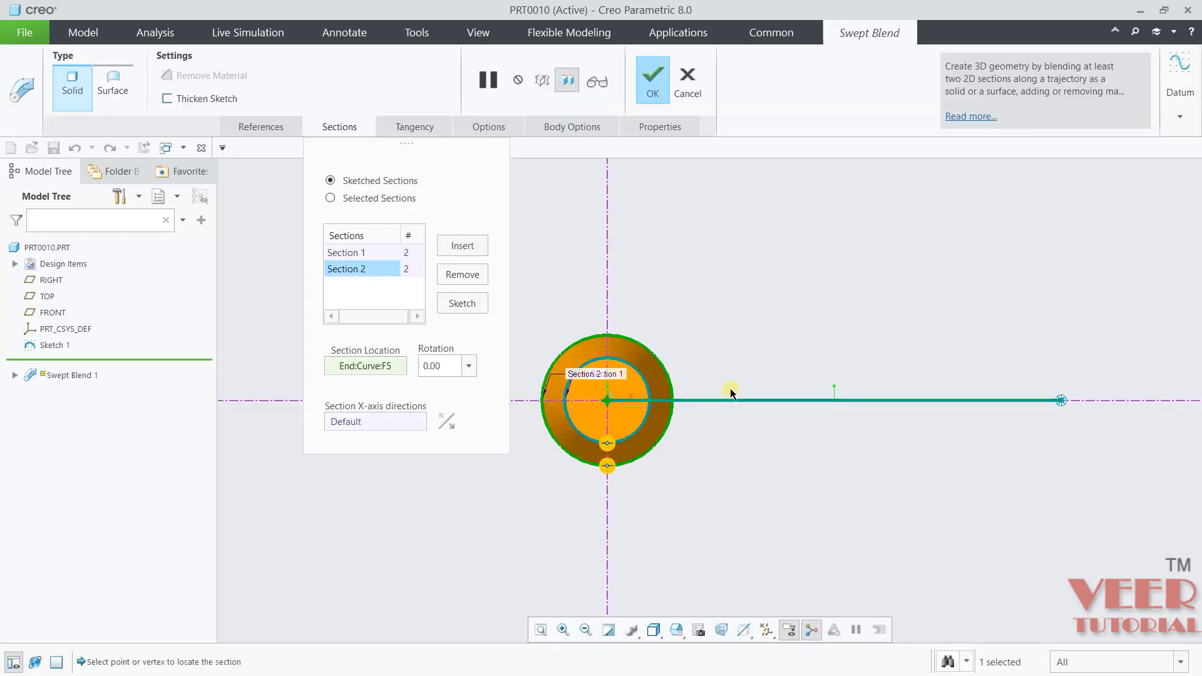
# Step: Change the swept blend type from solid to surface
pyautogui.scroll(4, 731, 393)
pyautogui.hotkey('ctrl', 'd')
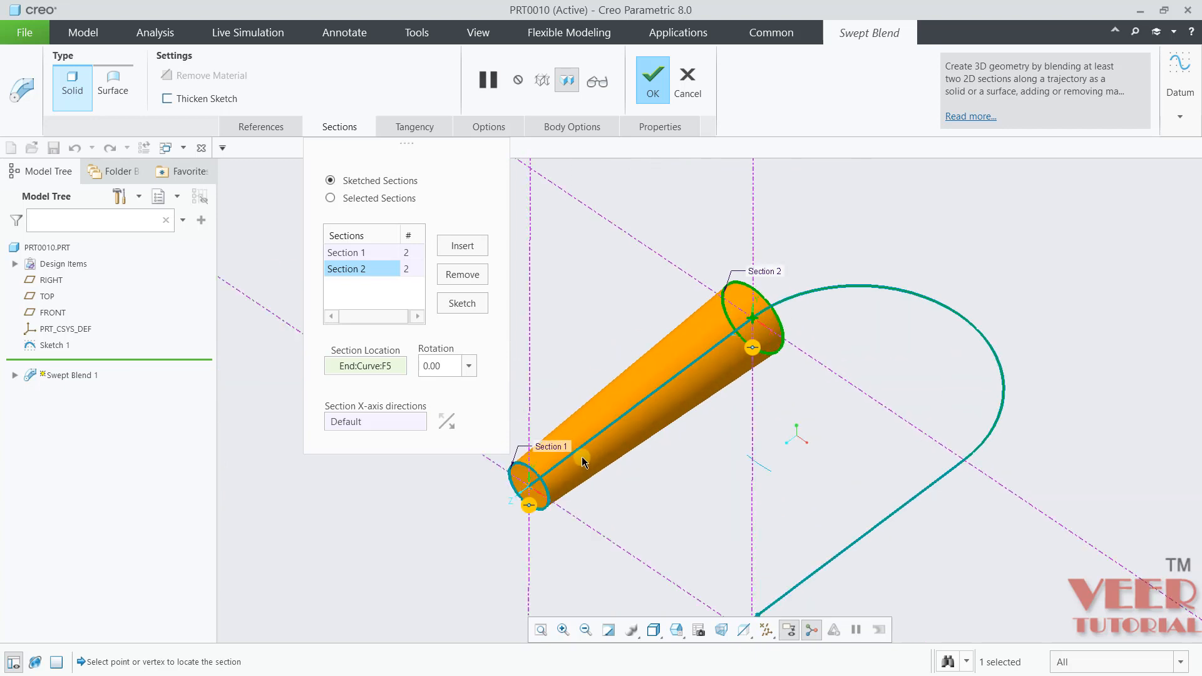
pyautogui.scroll(-3, 545, 470)
pyautogui.scroll(3, 551, 474)
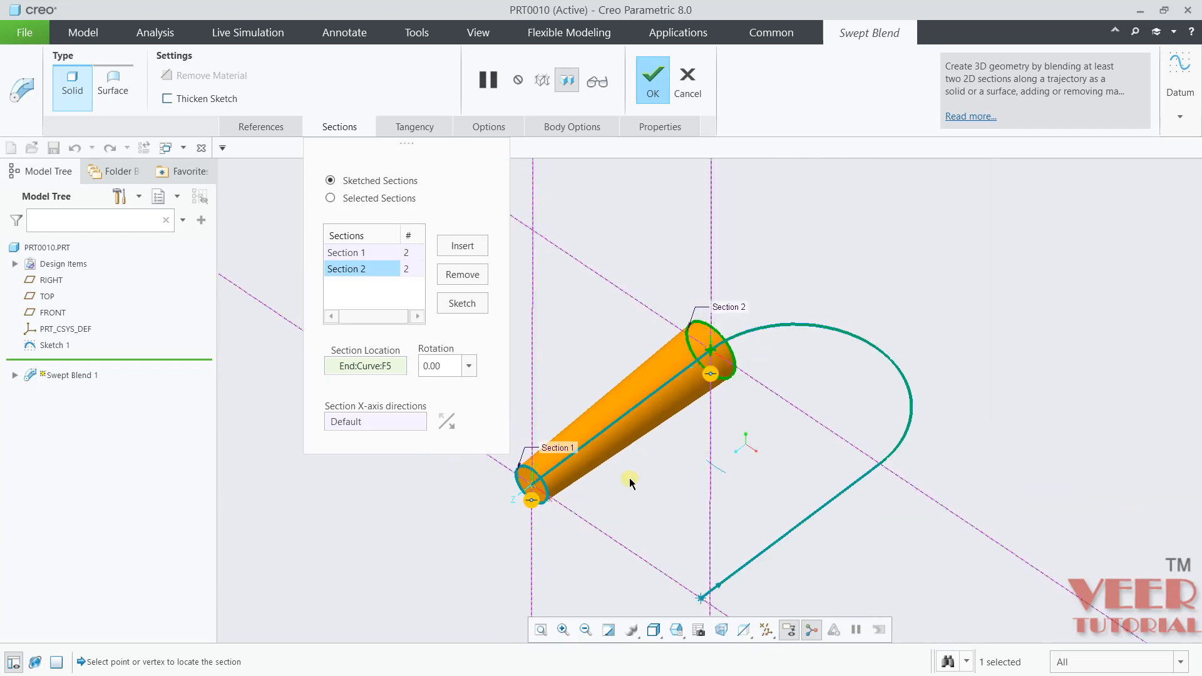
pyautogui.scroll(-5, 640, 364)
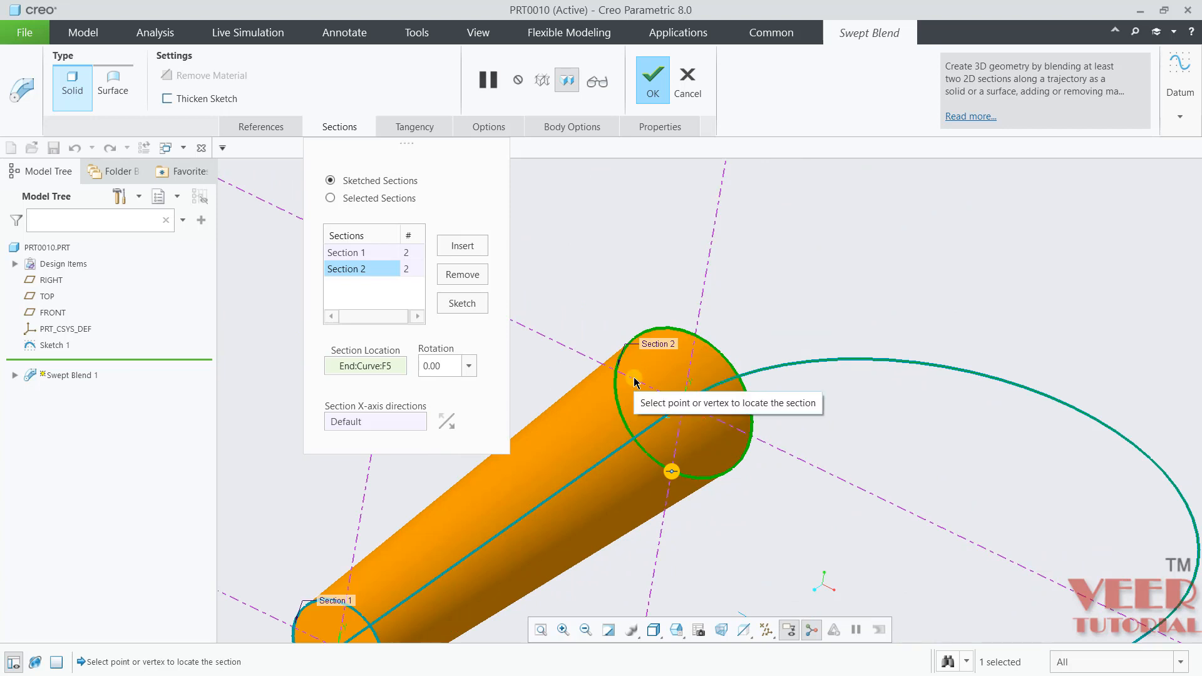
pyautogui.click(124, 93)
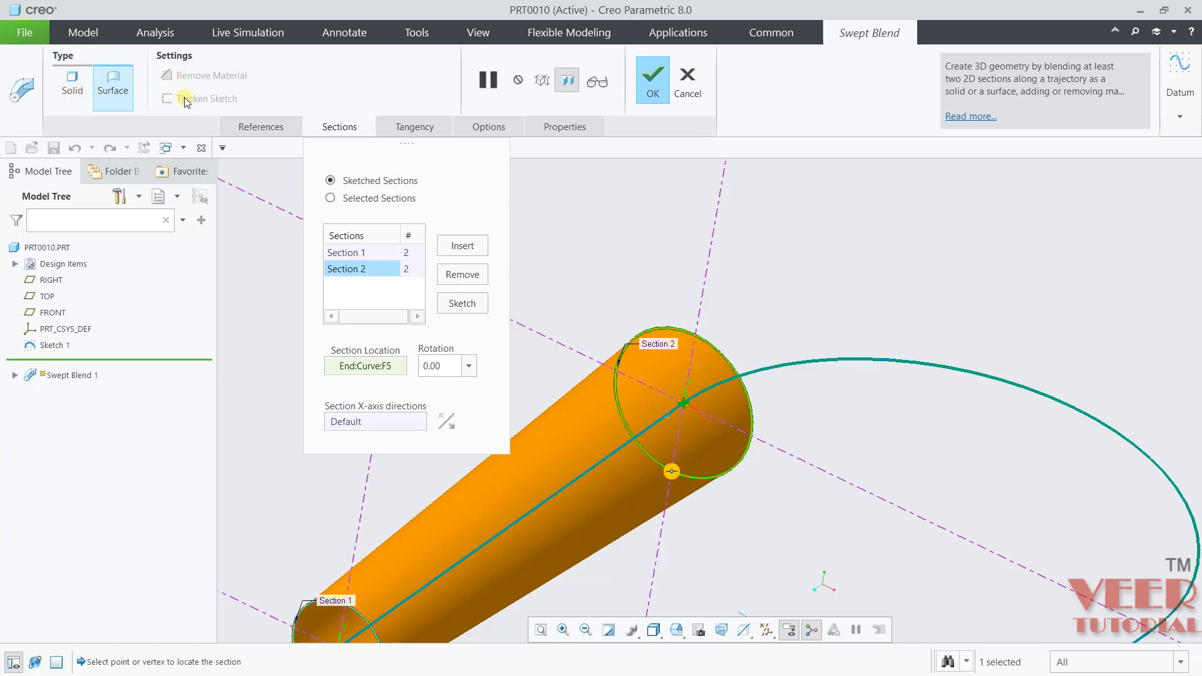
pyautogui.scroll(4, 743, 345)
pyautogui.moveTo(737, 390)
pyautogui.mouseDown(button='middle')
pyautogui.moveTo(737, 341)
pyautogui.moveTo(720, 390)
pyautogui.mouseUp(button='middle')
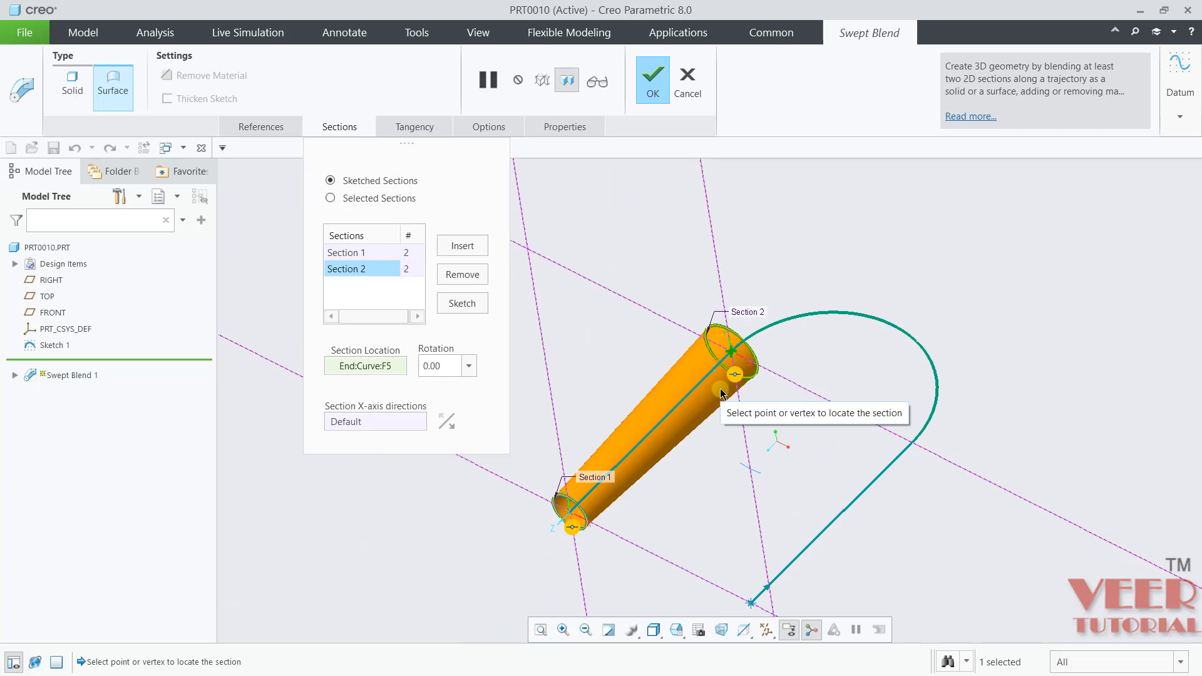
# Step: Insert Section 3 and locate it at the vertex where the arc meets the second straight leg
pyautogui.click(463, 246)
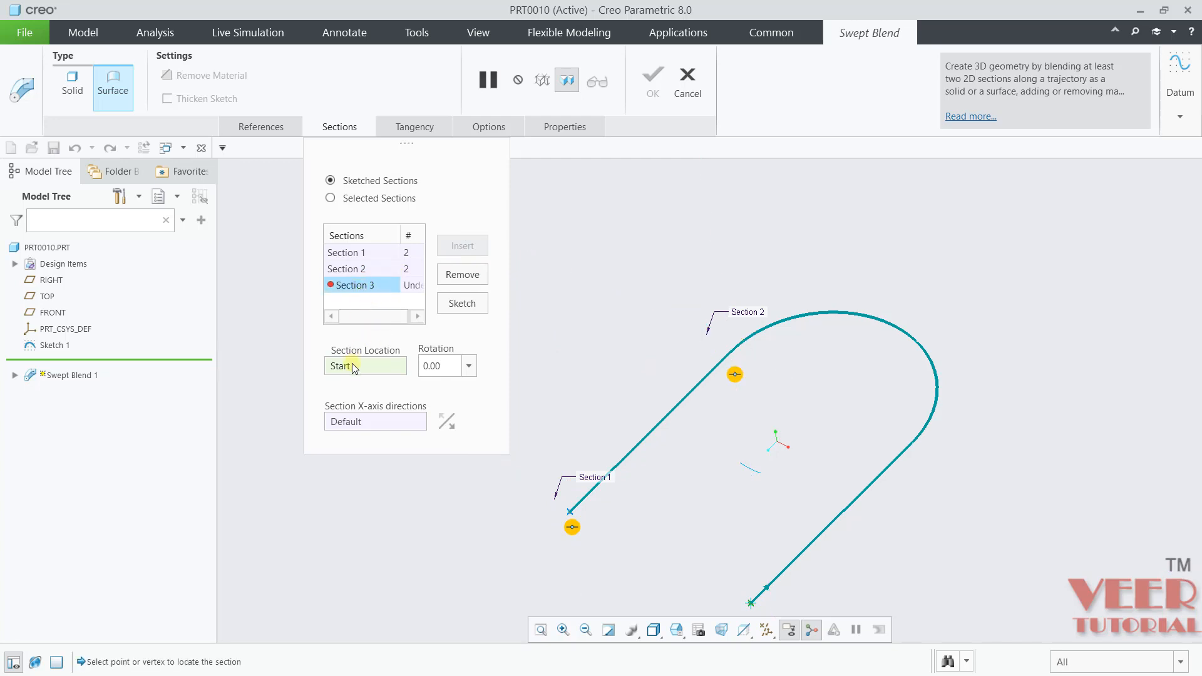
pyautogui.scroll(-3, 1002, 449)
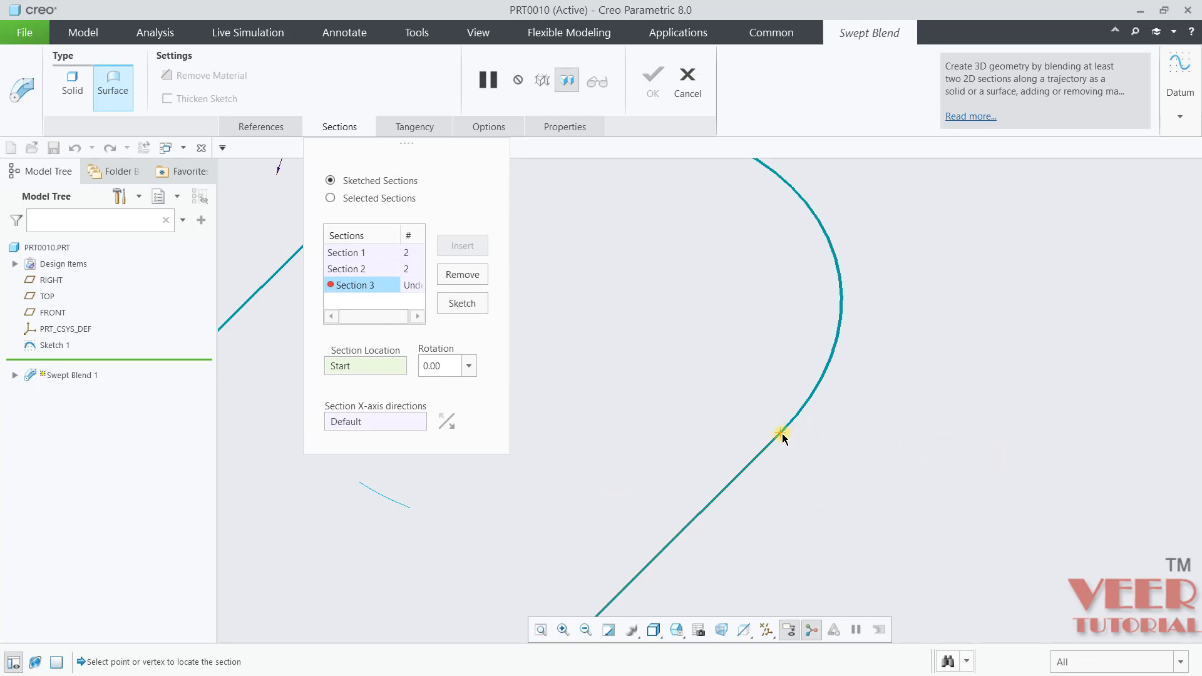
pyautogui.click(781, 434)
pyautogui.scroll(3, 531, 393)
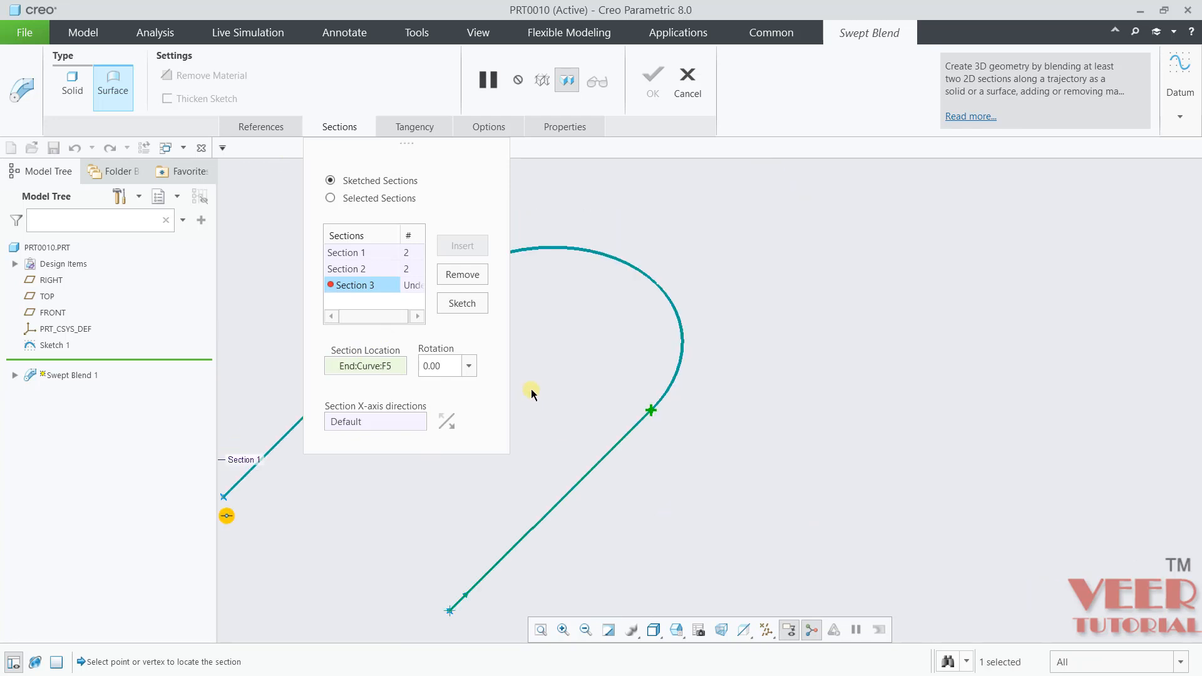
# Step: Sketch Section 3 as a circle about 129 in diameter centred on the section origin, and accept the sketch
pyautogui.click(460, 303)
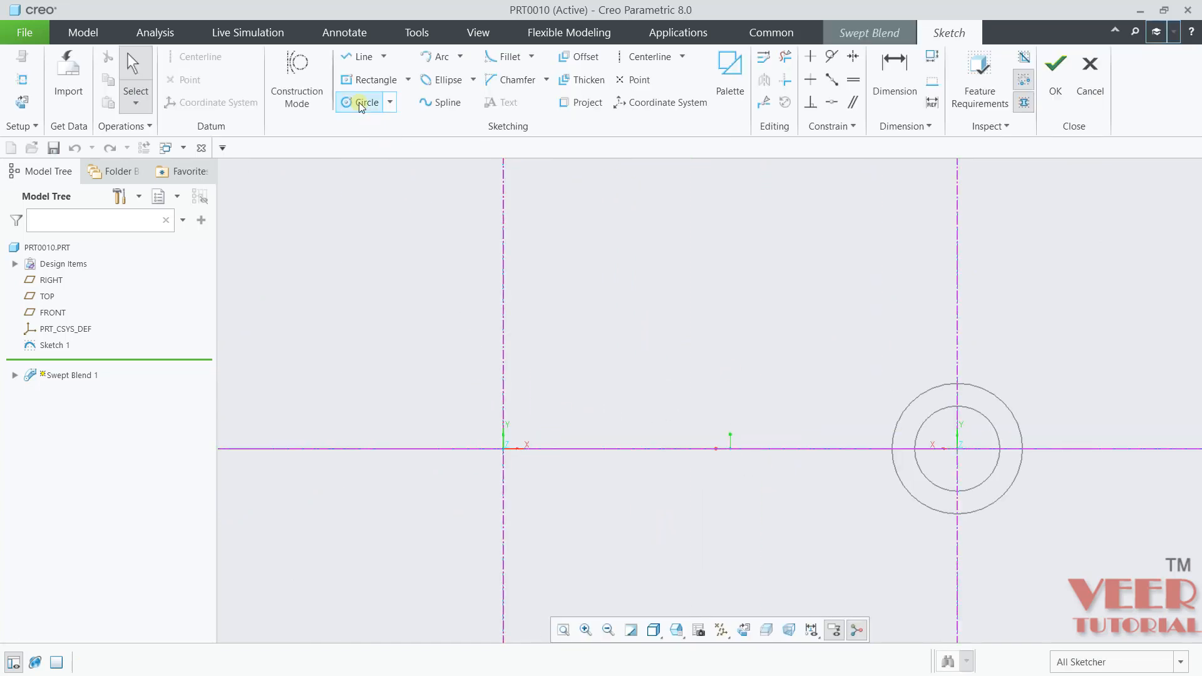
pyautogui.click(361, 102)
pyautogui.click(503, 449)
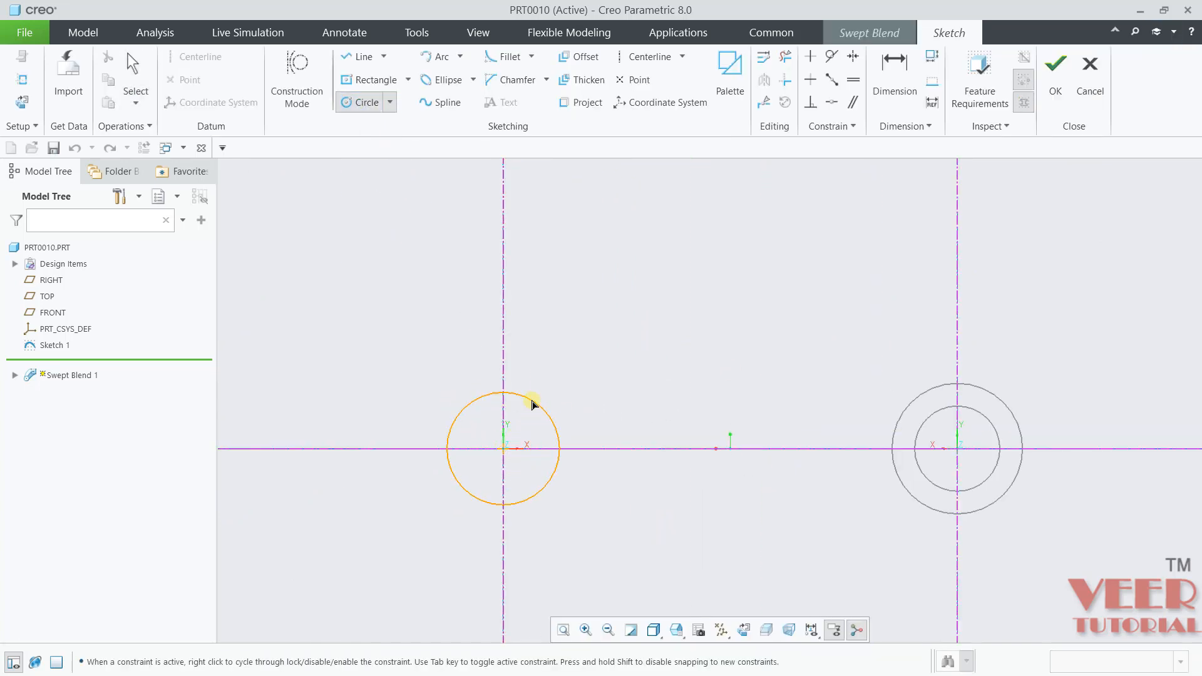
pyautogui.click(537, 384)
pyautogui.middleClick(676, 388)
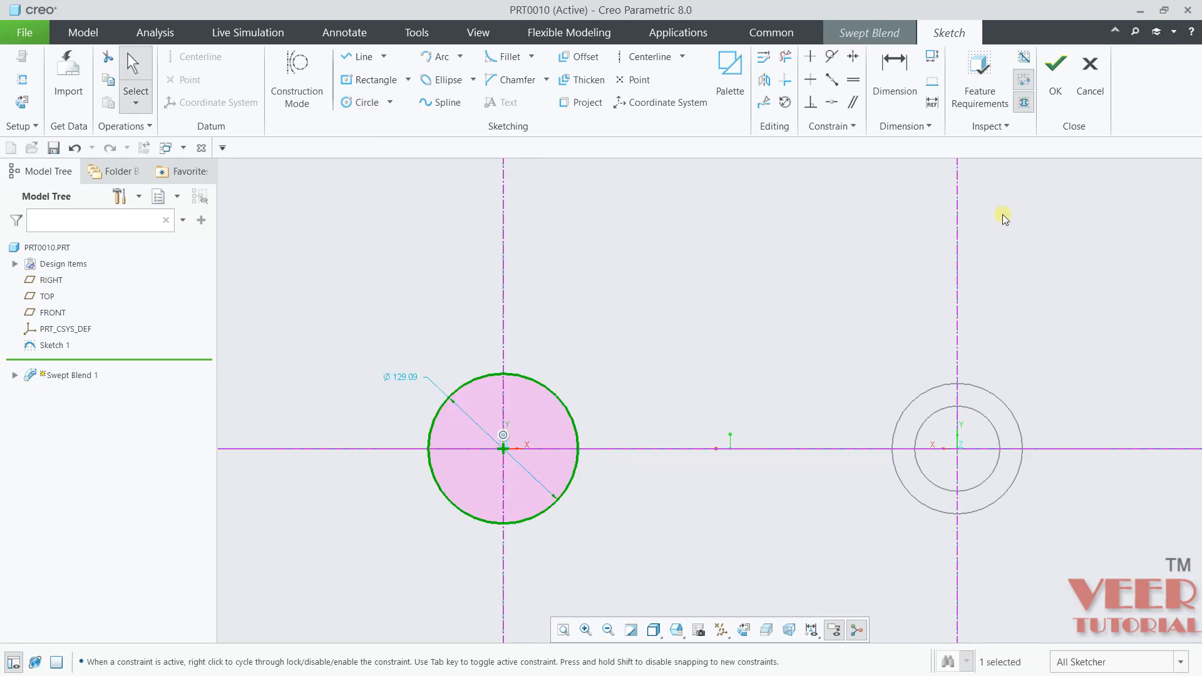
pyautogui.click(1056, 70)
# Step: Insert Section 4 and locate it at the Start point of the trajectory
pyautogui.moveTo(584, 392)
pyautogui.mouseDown(button='middle')
pyautogui.moveTo(689, 478)
pyautogui.moveTo(678, 447)
pyautogui.mouseUp(button='middle')
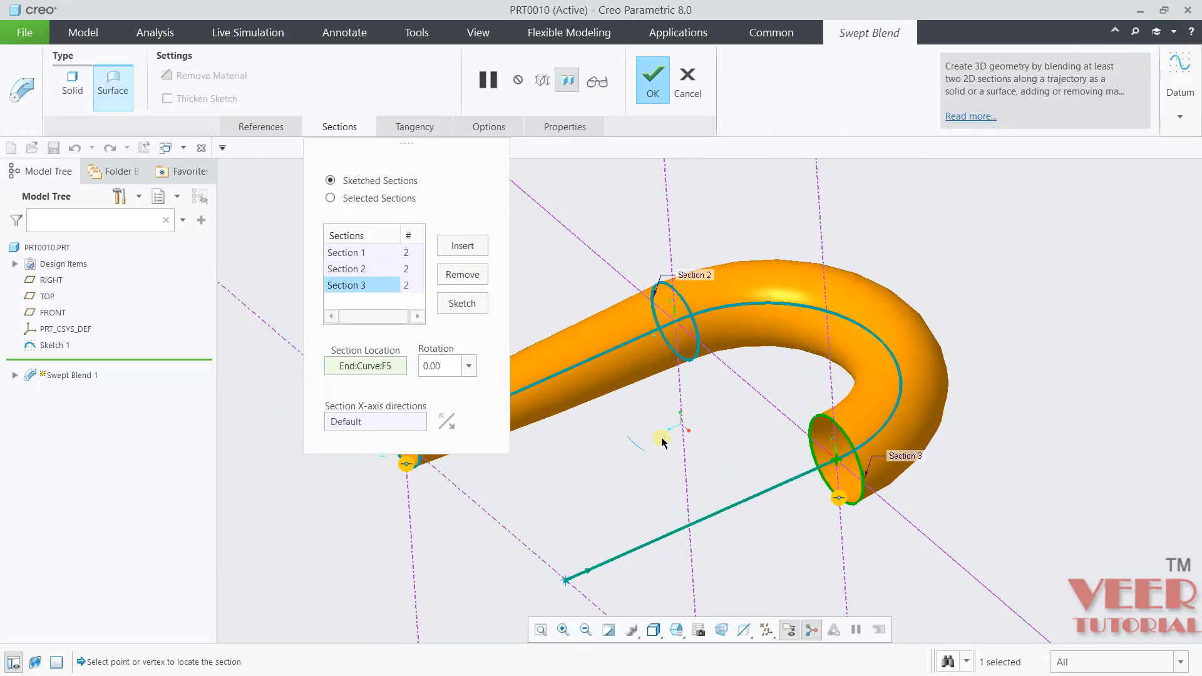
pyautogui.scroll(3, 654, 463)
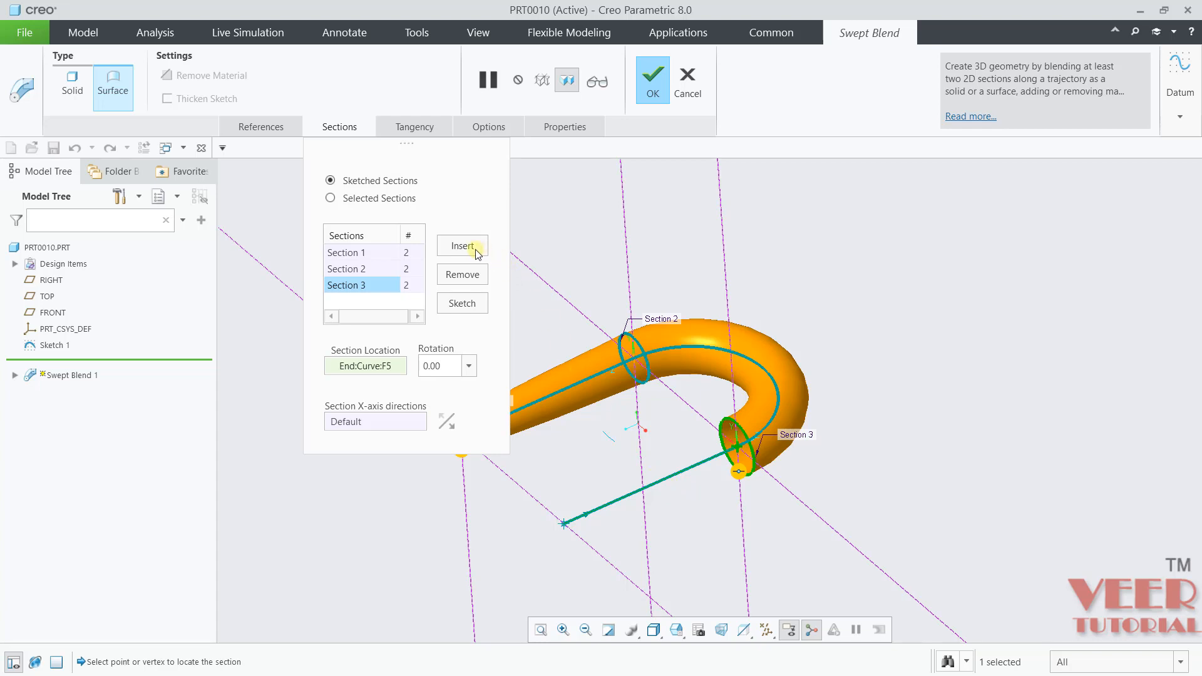
pyautogui.click(448, 245)
pyautogui.scroll(-3, 592, 549)
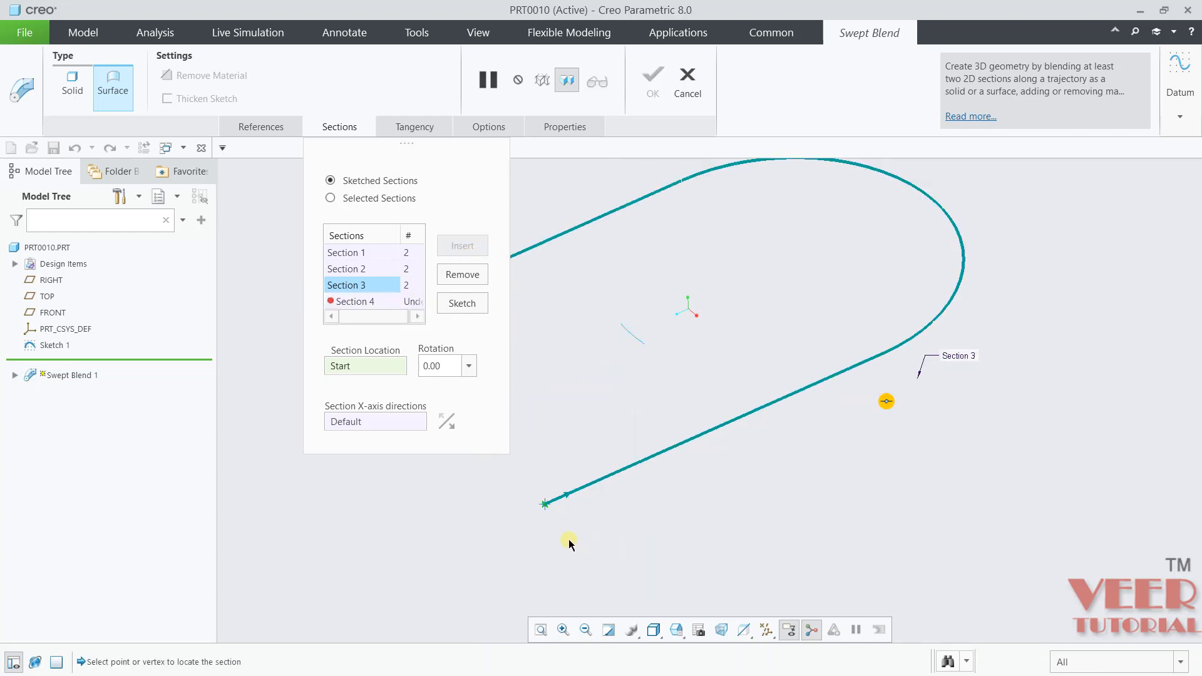
pyautogui.click(544, 504)
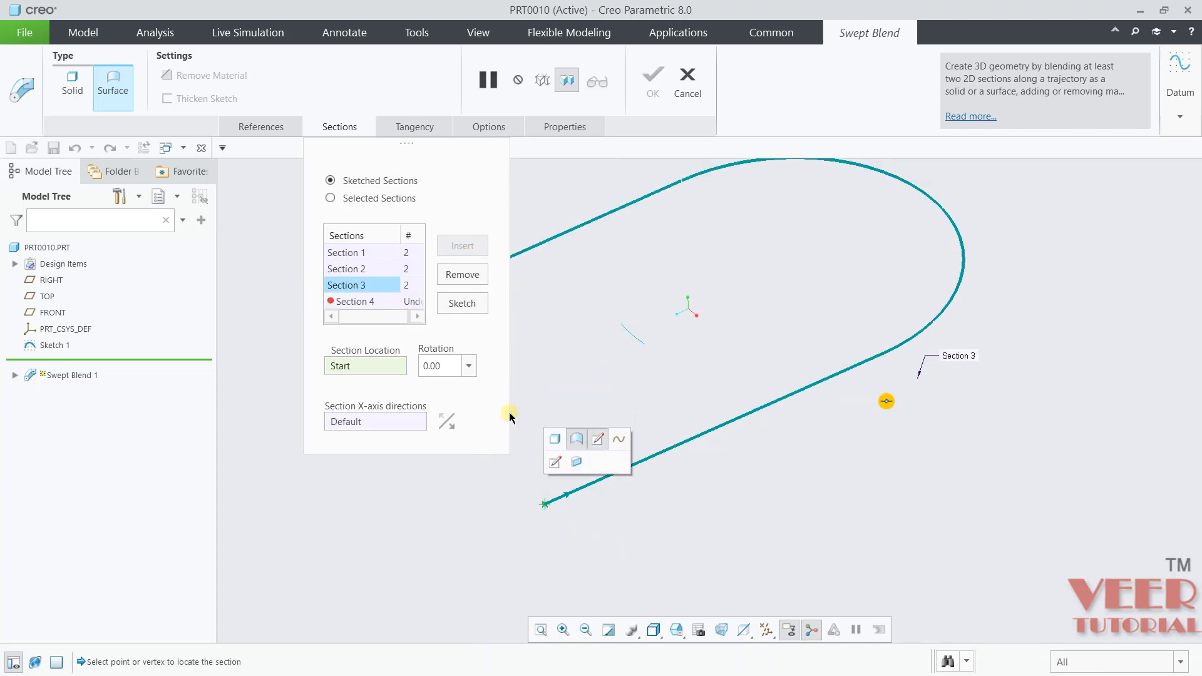
# Step: Sketch Section 4 as a circle centred on the section origin, smaller than the Section 3 circle, and accept the sketch
pyautogui.click(463, 306)
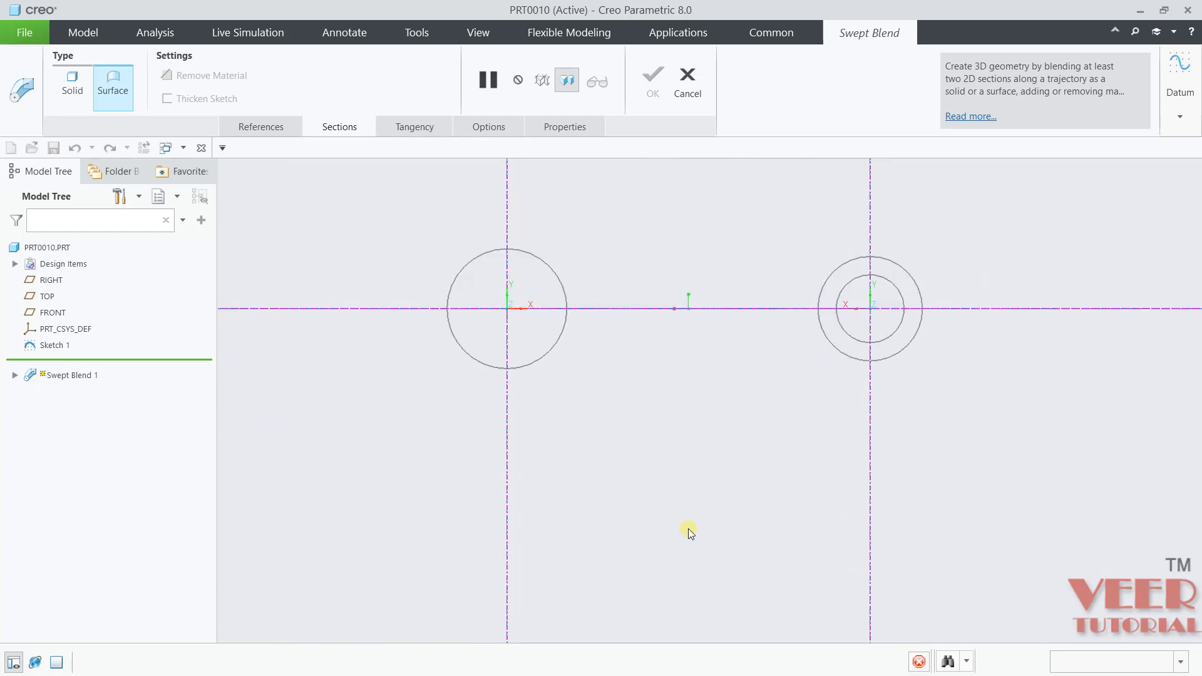
pyautogui.scroll(-3, 453, 192)
pyautogui.click(367, 102)
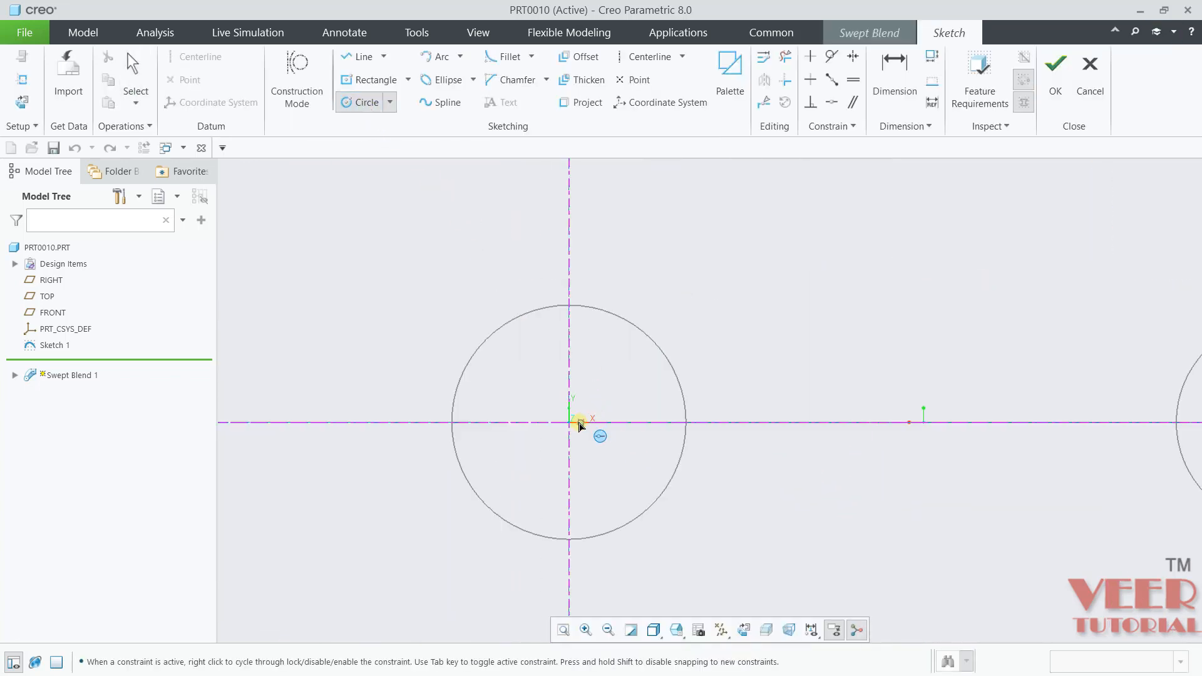
pyautogui.click(568, 420)
pyautogui.click(584, 343)
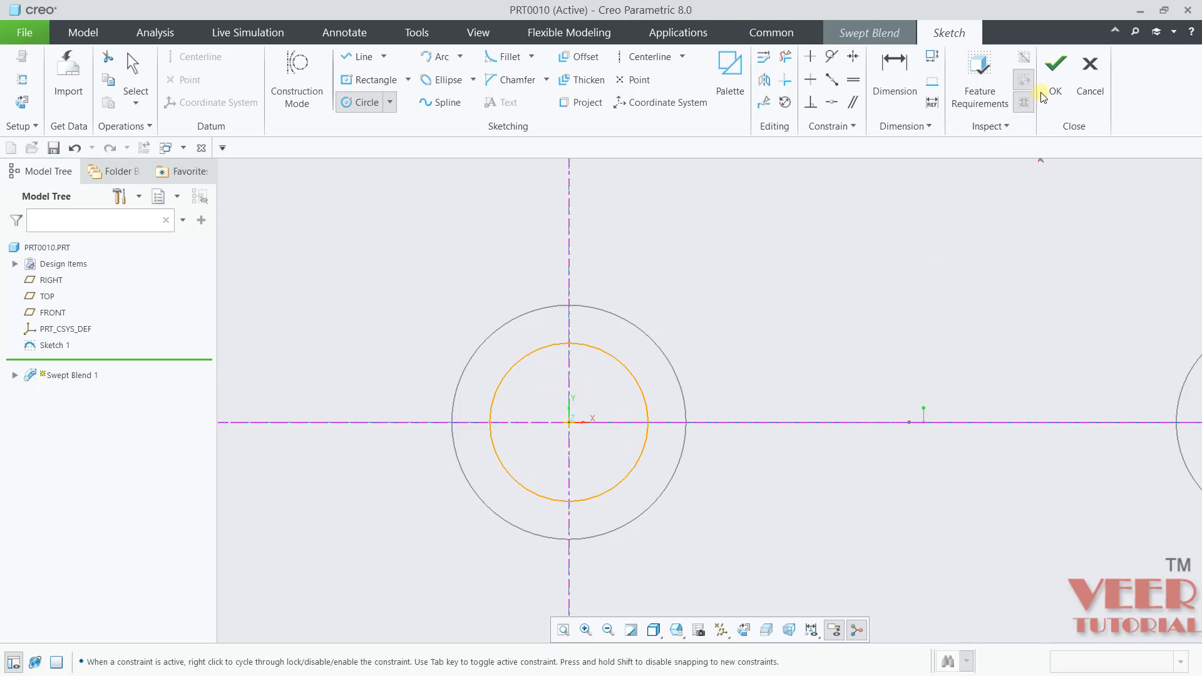
pyautogui.click(1055, 69)
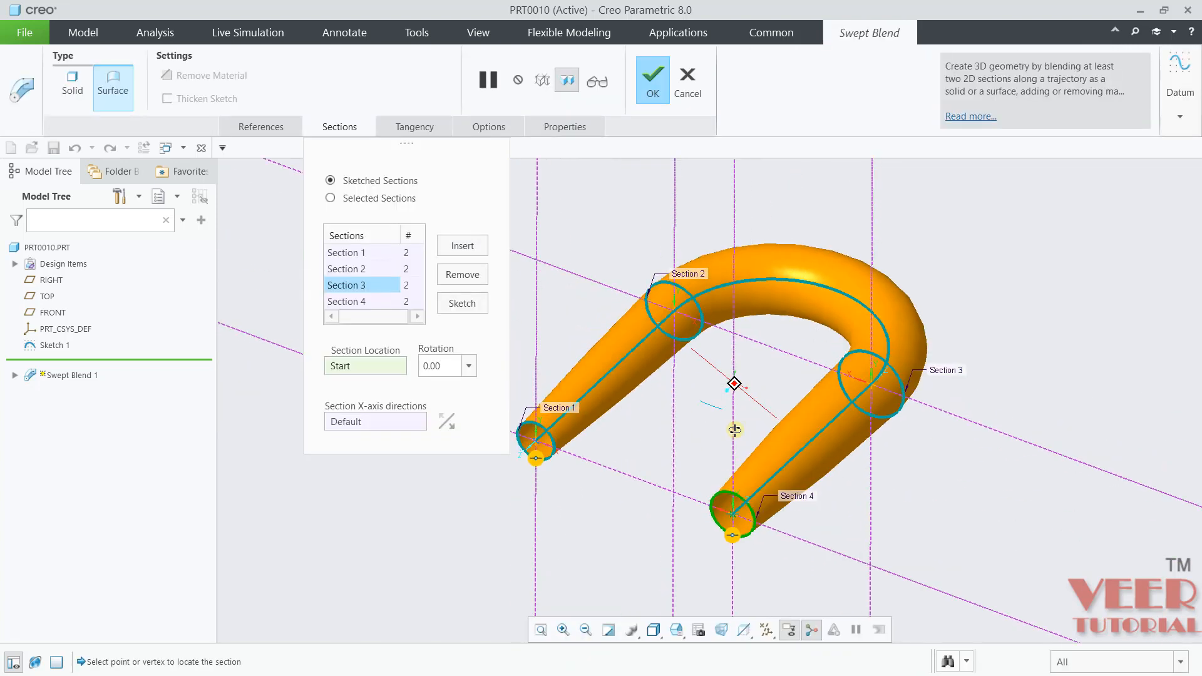
# Step: Complete the four-section surface swept blend and view the finished U-shaped tube
pyautogui.click(653, 77)
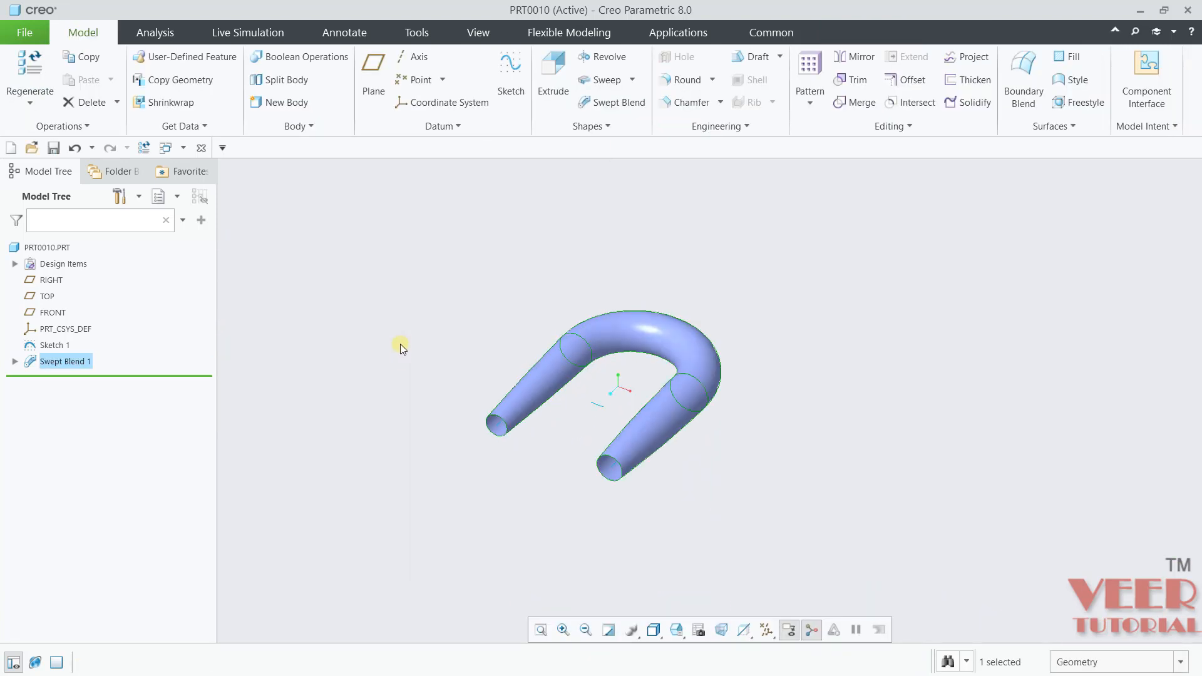
pyautogui.scroll(3, 426, 350)
pyautogui.moveTo(445, 350)
pyautogui.mouseDown(button='middle')
pyautogui.moveTo(434, 418)
pyautogui.moveTo(480, 325)
pyautogui.moveTo(445, 370)
pyautogui.moveTo(450, 338)
pyautogui.moveTo(461, 373)
pyautogui.moveTo(452, 350)
pyautogui.mouseUp(button='middle')
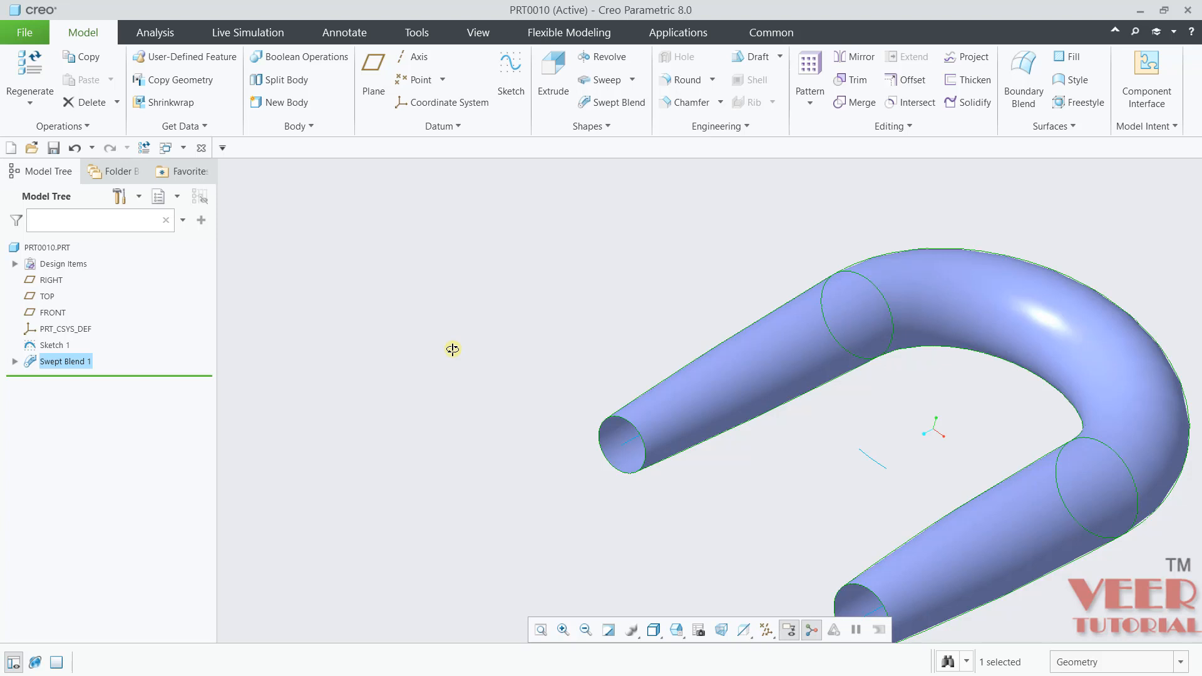
# Step: Reopen the swept blend's definition and examine the tangency conditions of its start and end sections
pyautogui.click(55, 368)
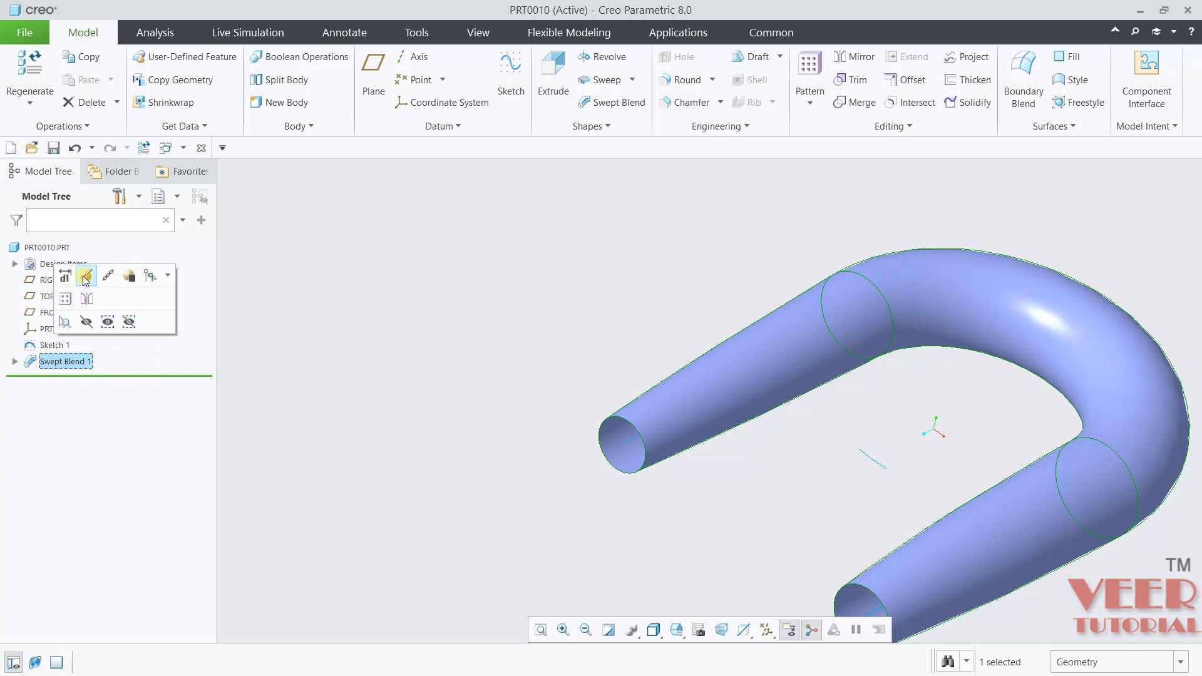
pyautogui.click(86, 278)
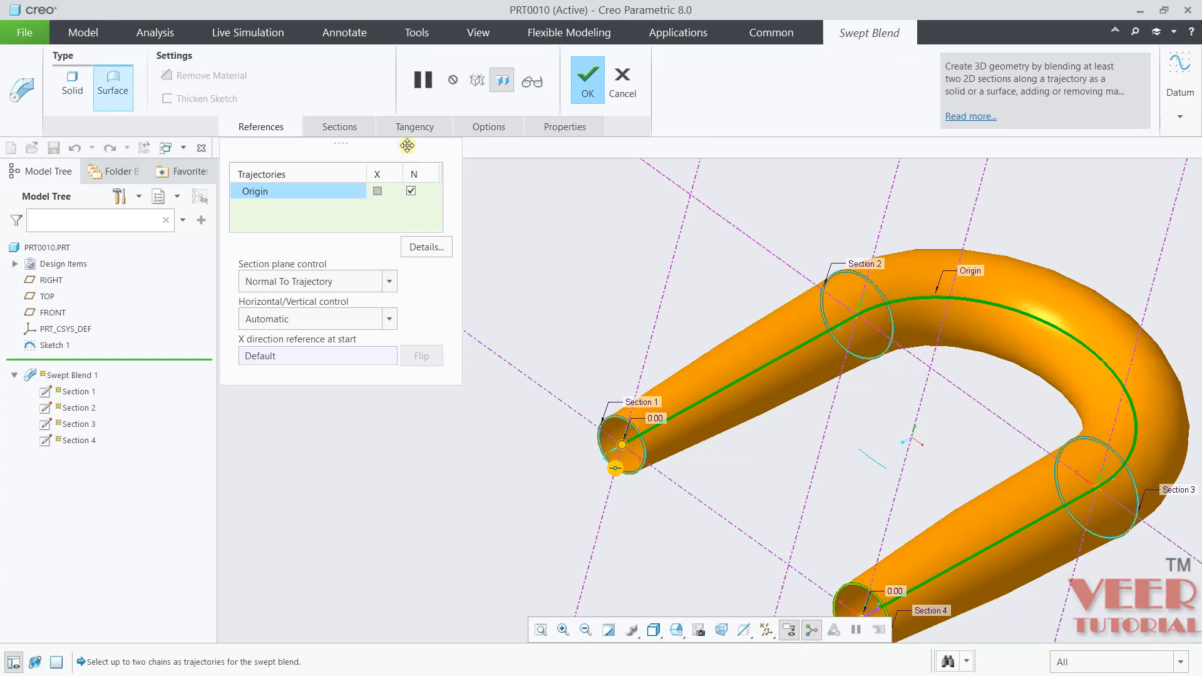
pyautogui.click(413, 128)
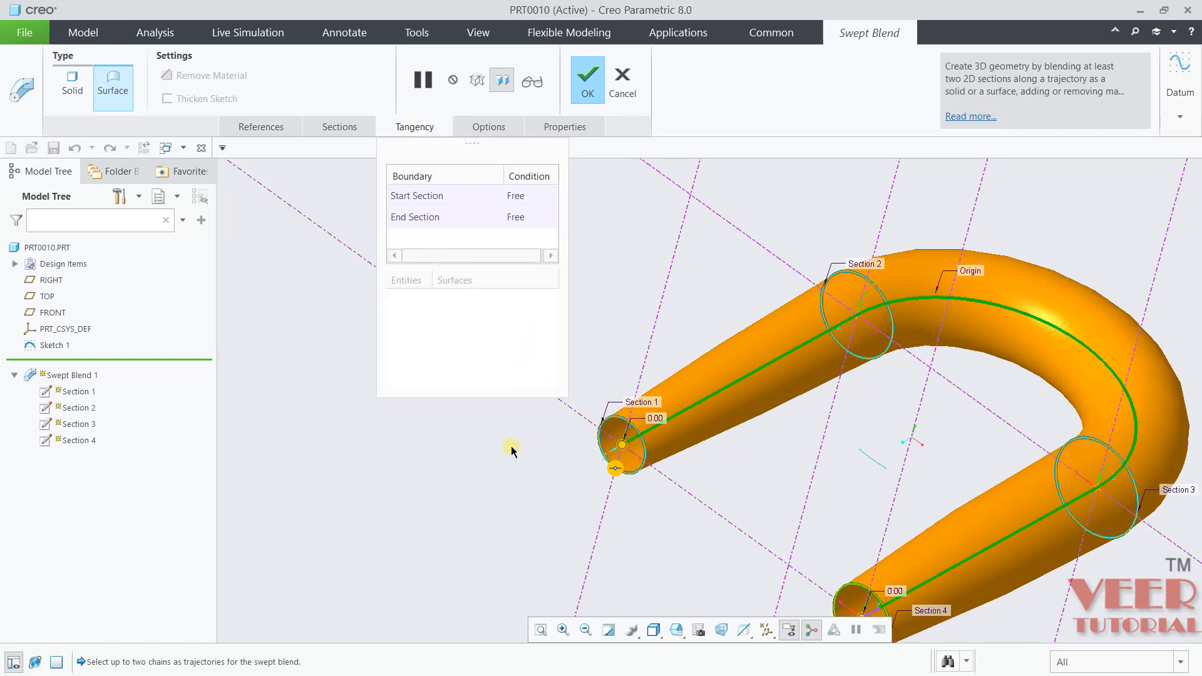
pyautogui.scroll(5, 505, 429)
pyautogui.scroll(-4, 587, 443)
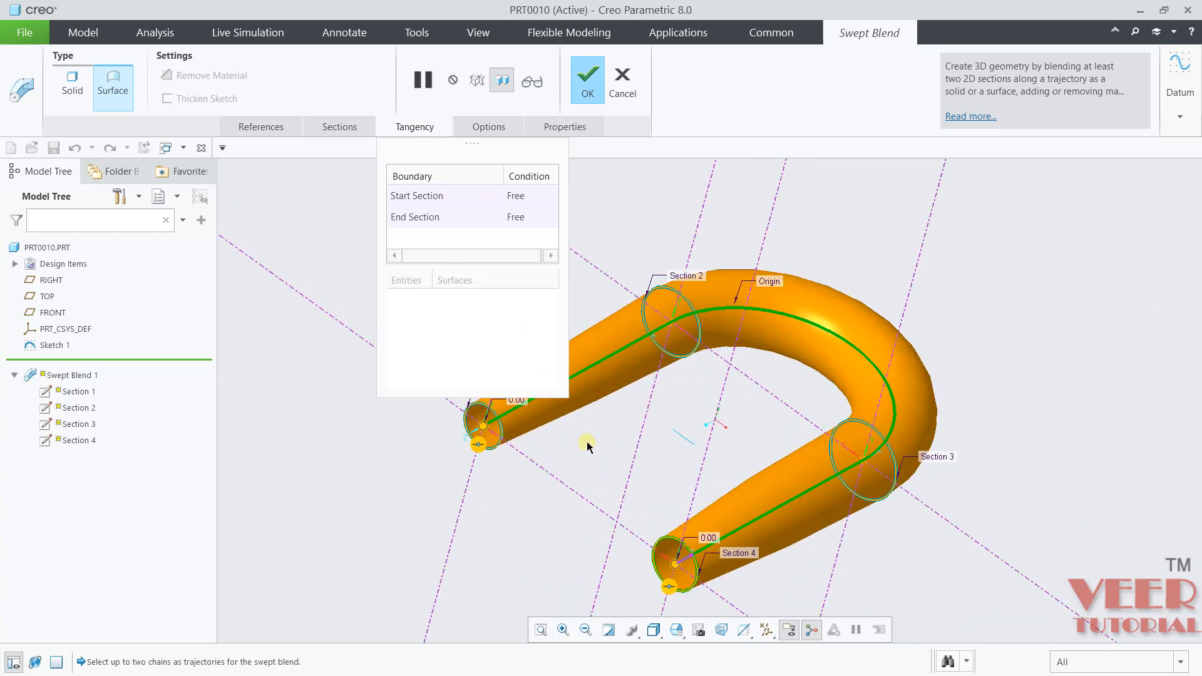
# Step: Try the cross section area control and perimeter control options for the swept blend, ending with No blend control
pyautogui.click(488, 128)
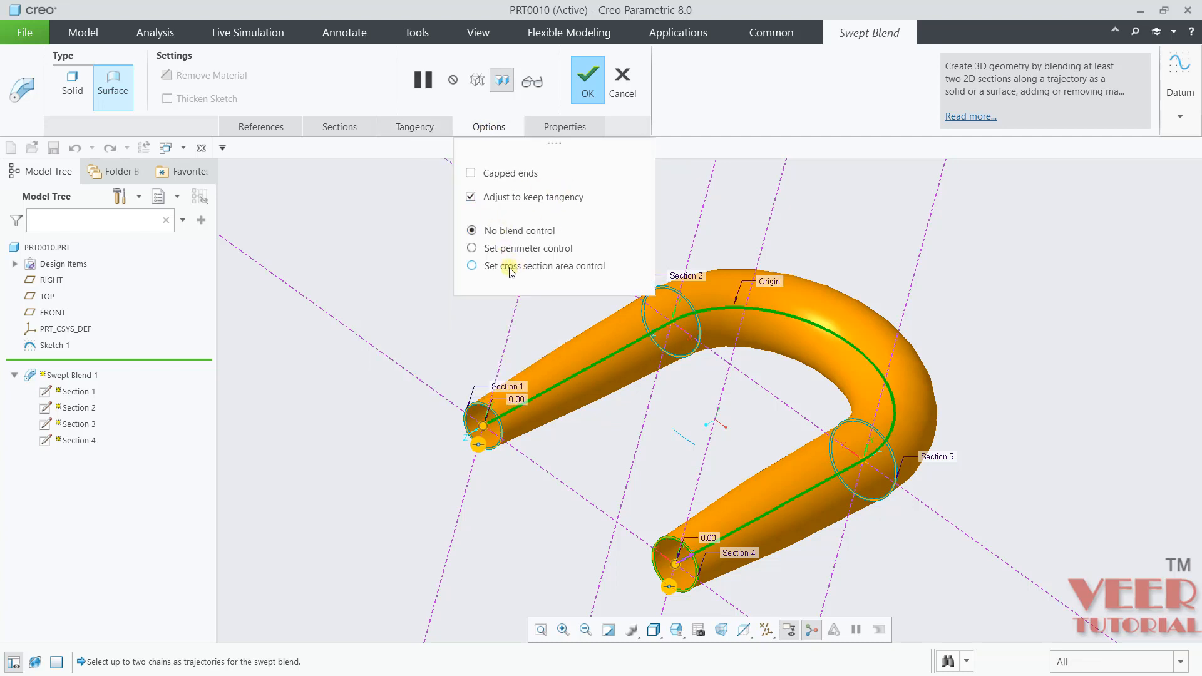
pyautogui.click(508, 267)
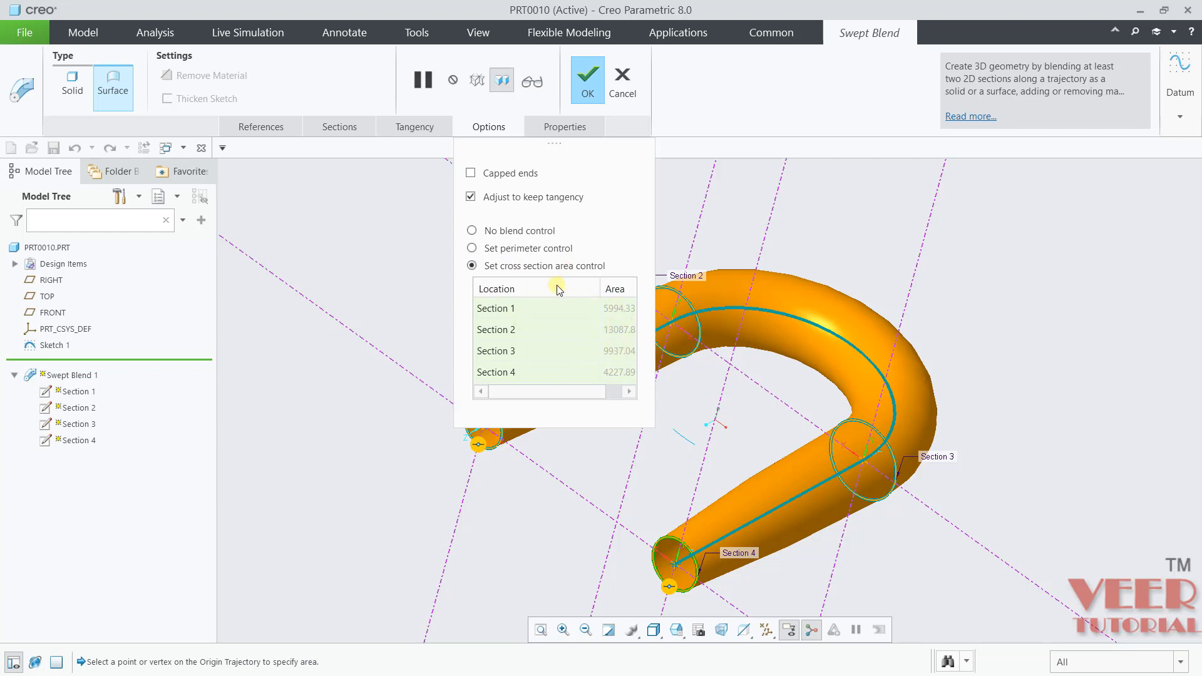
pyautogui.click(510, 250)
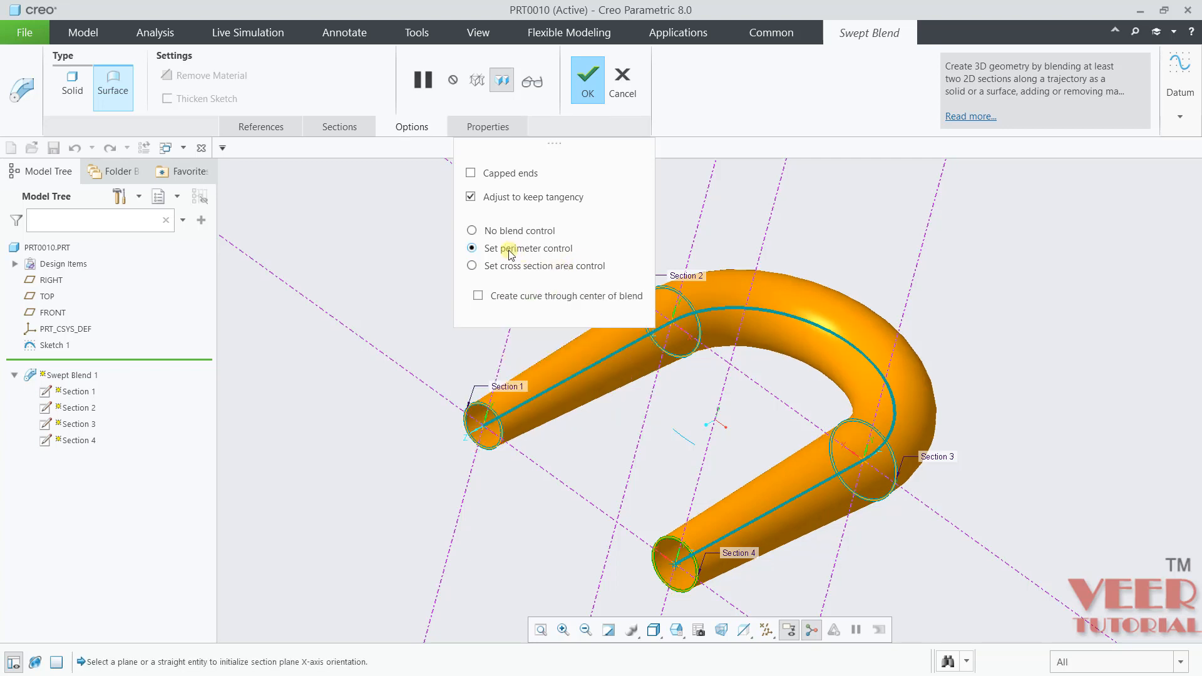
pyautogui.click(509, 233)
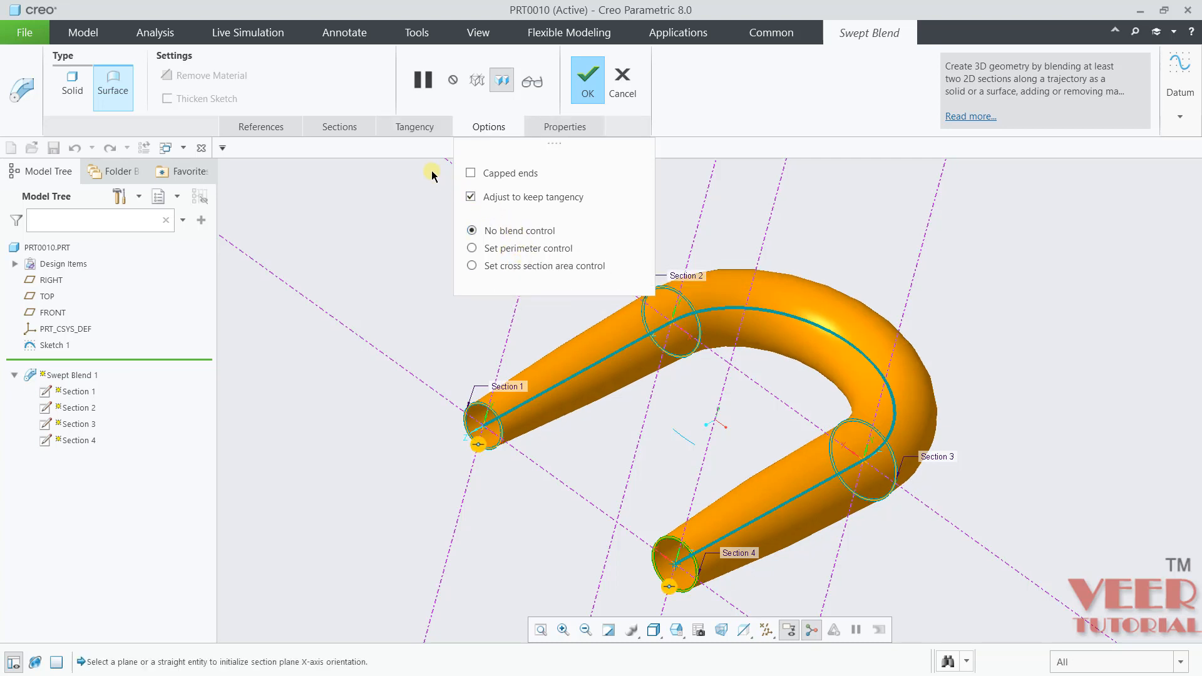
# Step: Try the Tangent condition on the swept blend's start section, select its first entity, and cancel the redefinition
pyautogui.click(408, 127)
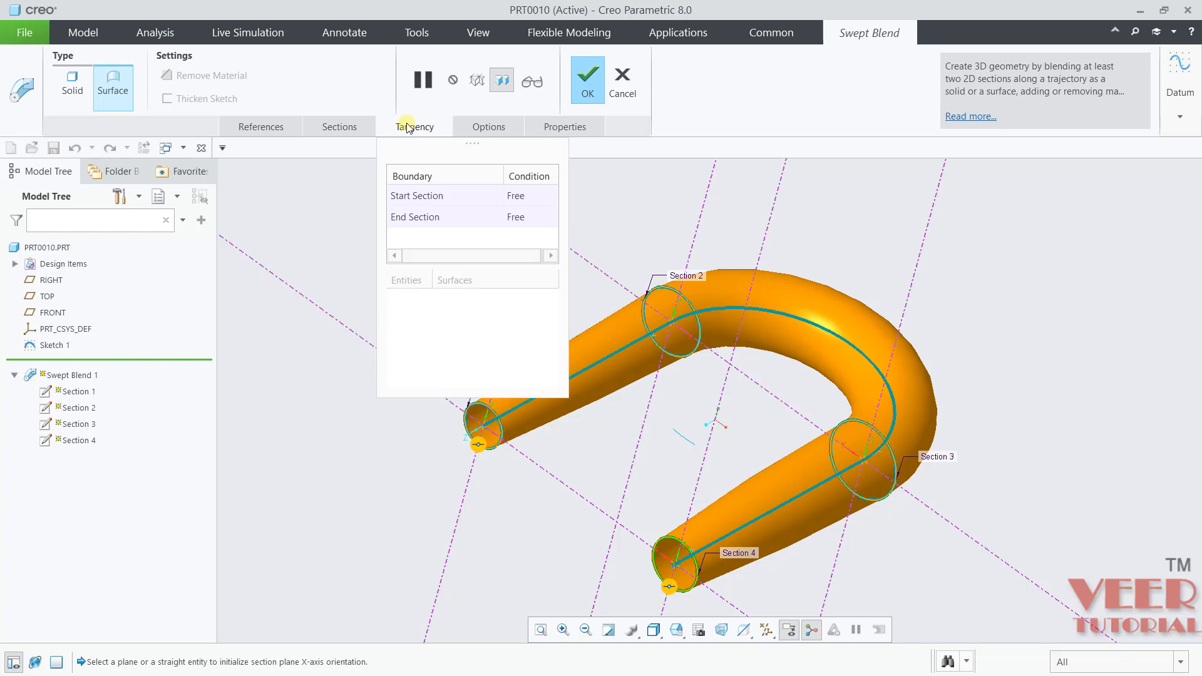
pyautogui.click(527, 197)
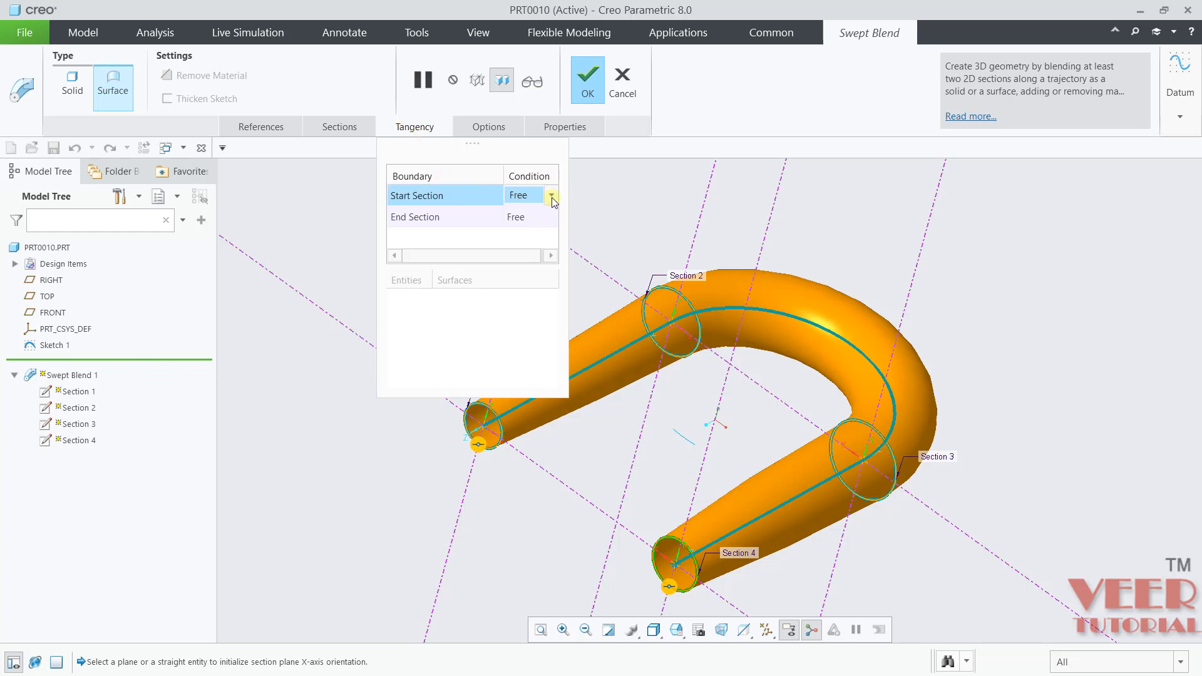
pyautogui.click(550, 197)
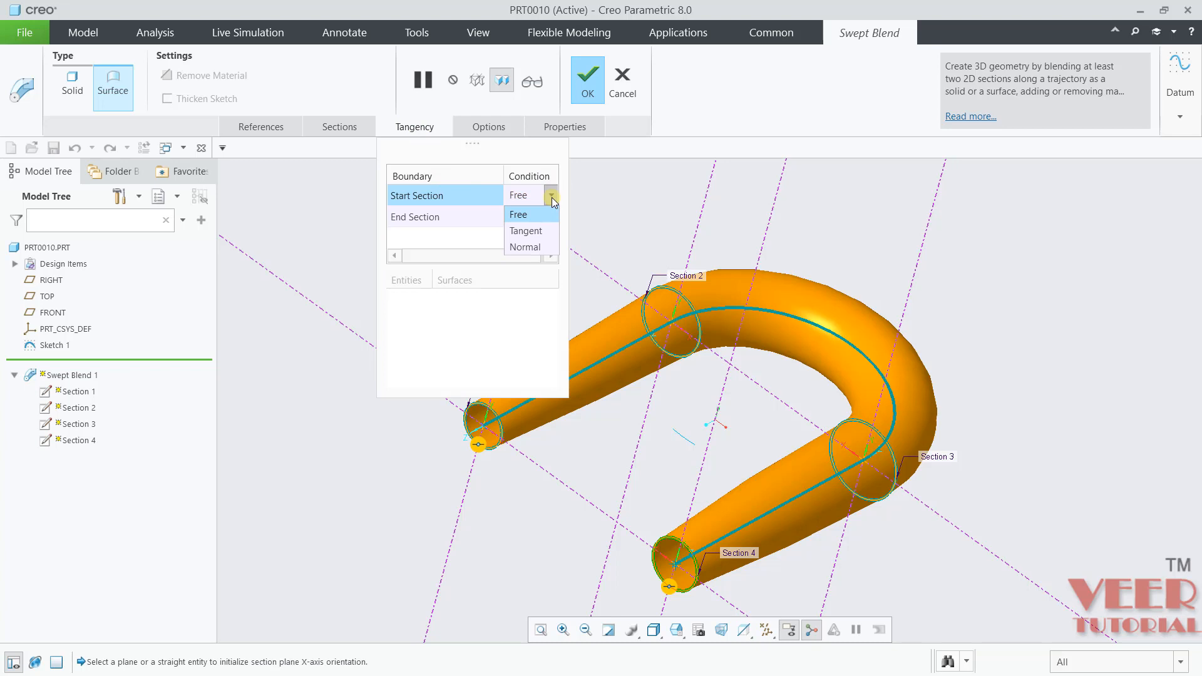
pyautogui.click(542, 229)
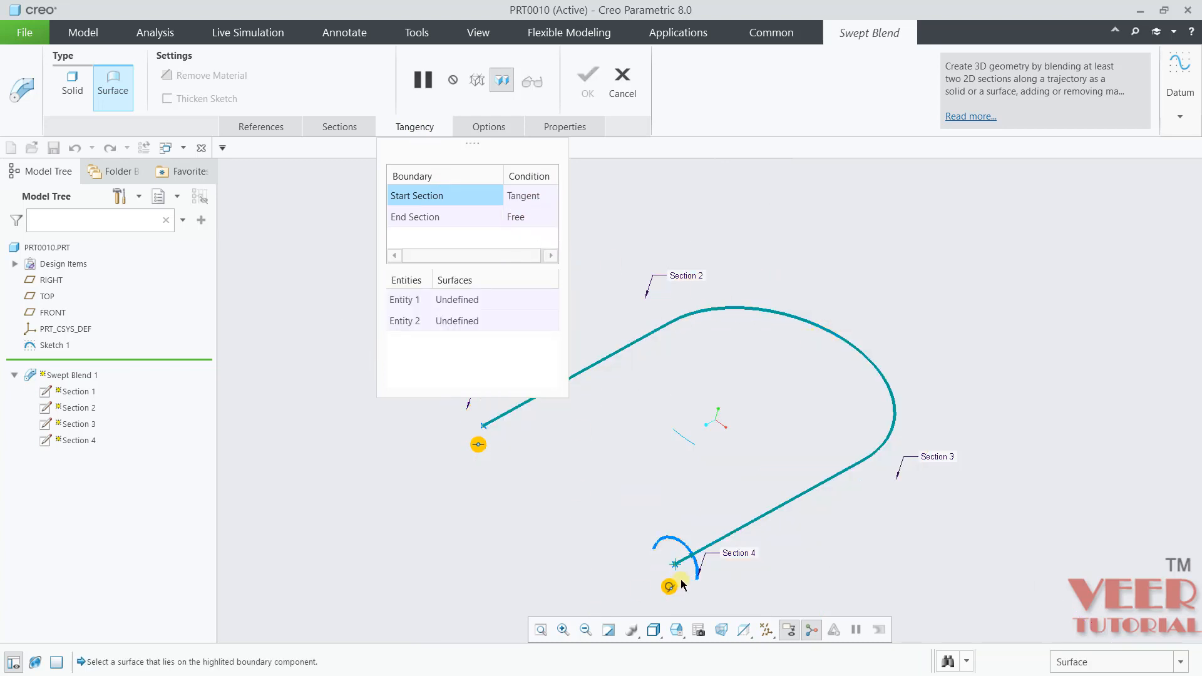
pyautogui.click(471, 303)
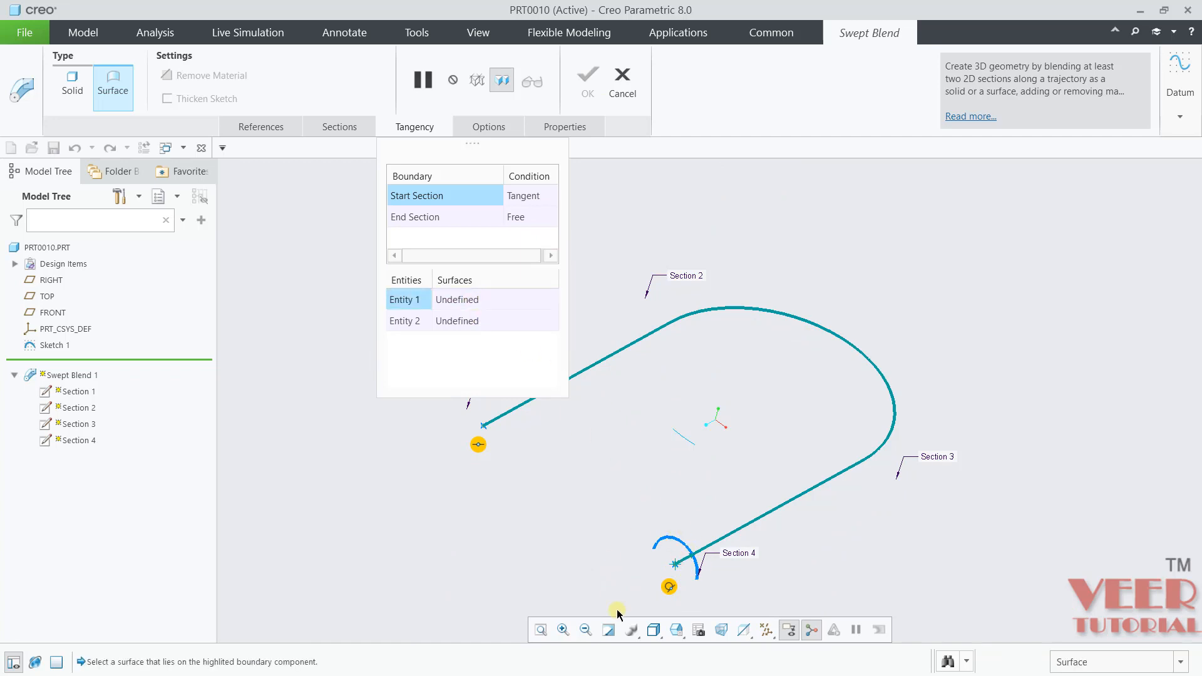
pyautogui.click(623, 93)
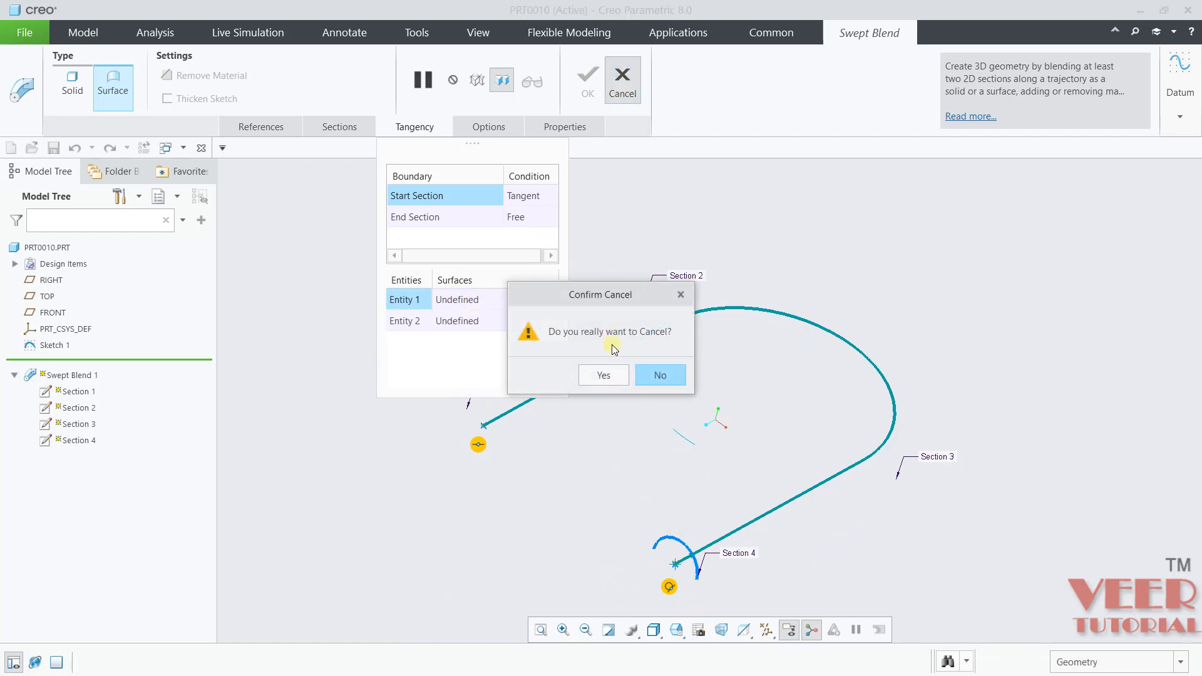
pyautogui.click(602, 375)
pyautogui.click(426, 321)
pyautogui.scroll(-2, 438, 316)
pyautogui.moveTo(463, 306); pyautogui.dragTo(515, 284, button='middle')
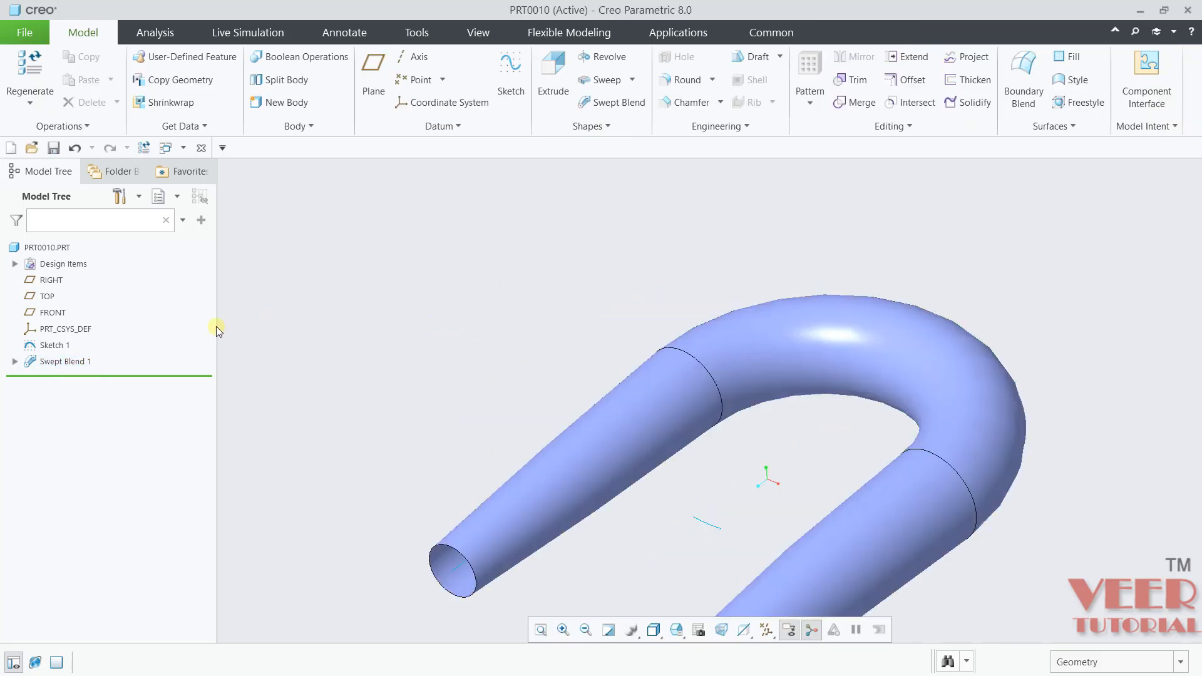
# Step: Delete Sketch 1 together with the swept blend that depends on it
pyautogui.rightClick(53, 346)
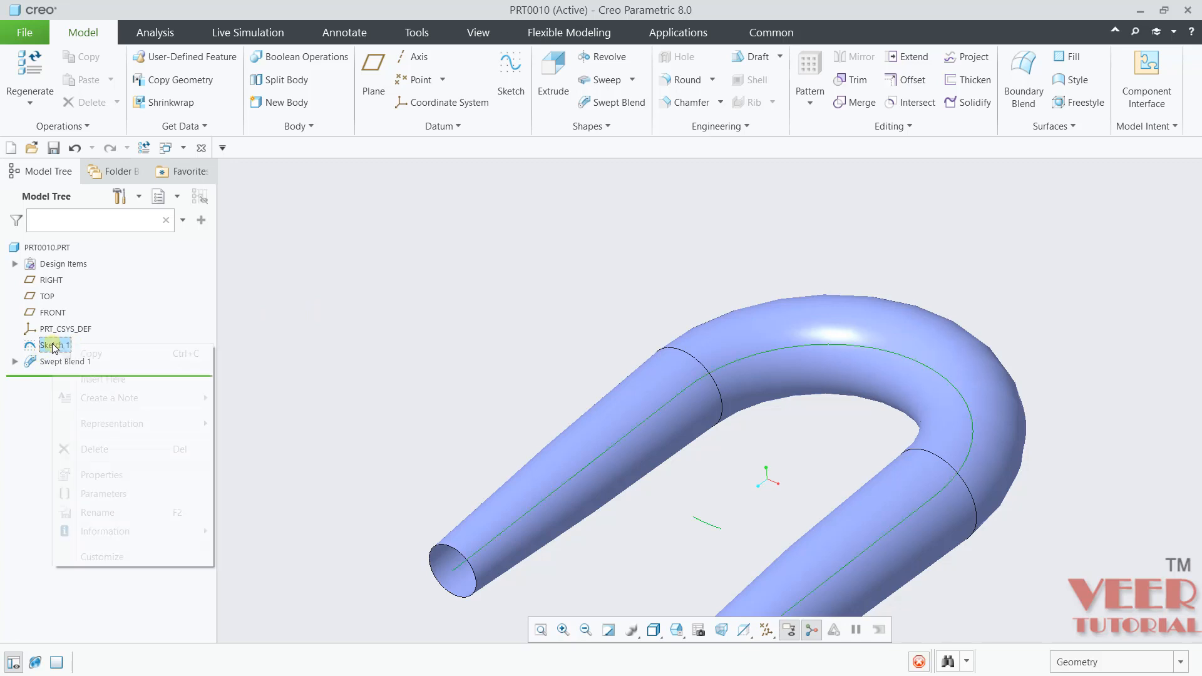
pyautogui.click(93, 449)
pyautogui.click(525, 365)
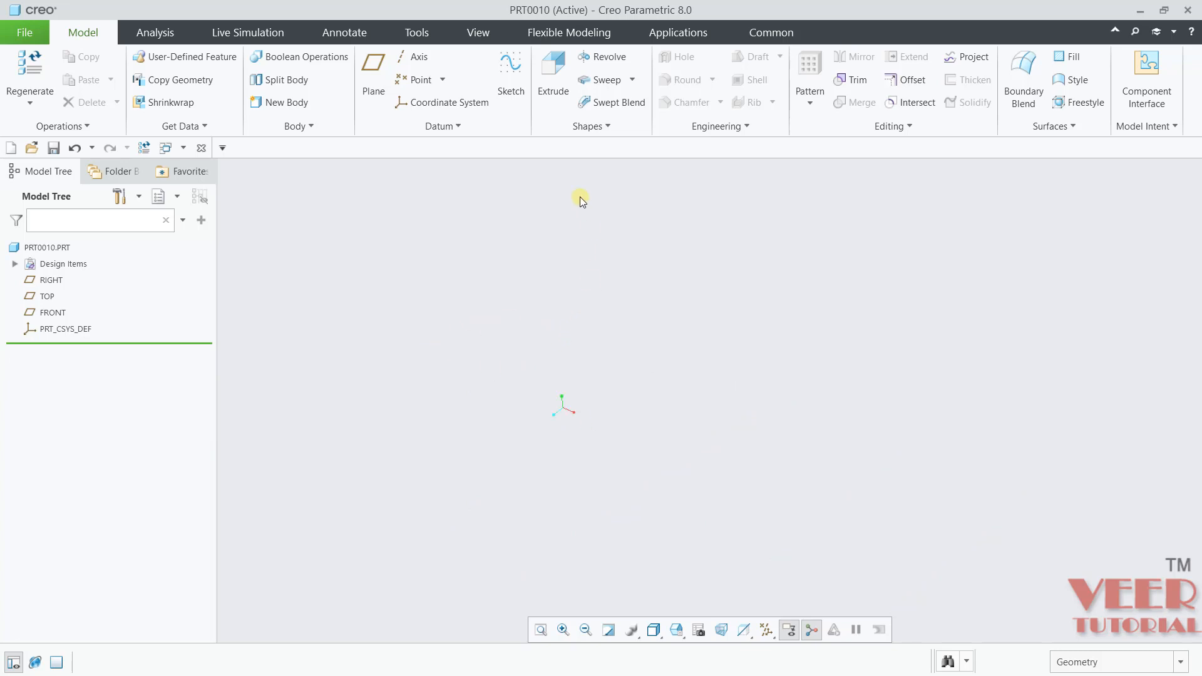
# Step: Turn on the display of all datum axes, points, coordinate systems and planes, and restore a saved 3D orientation
pyautogui.click(766, 628)
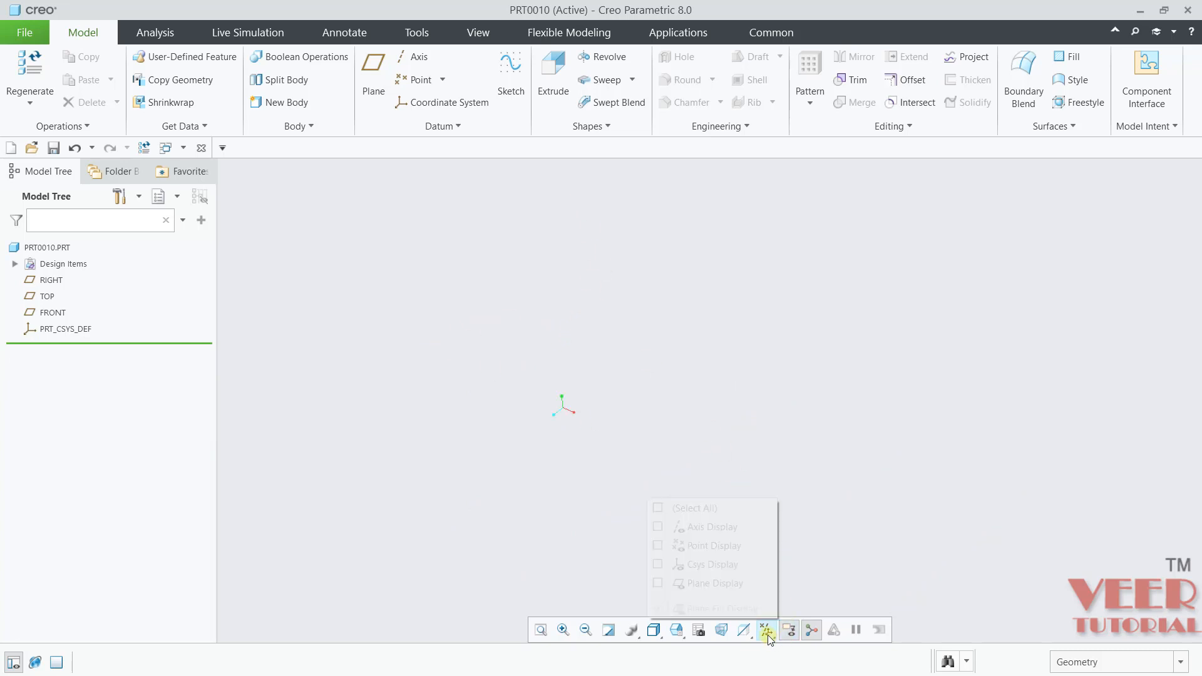
pyautogui.click(659, 509)
pyautogui.moveTo(761, 427); pyautogui.dragTo(751, 401, button='middle')
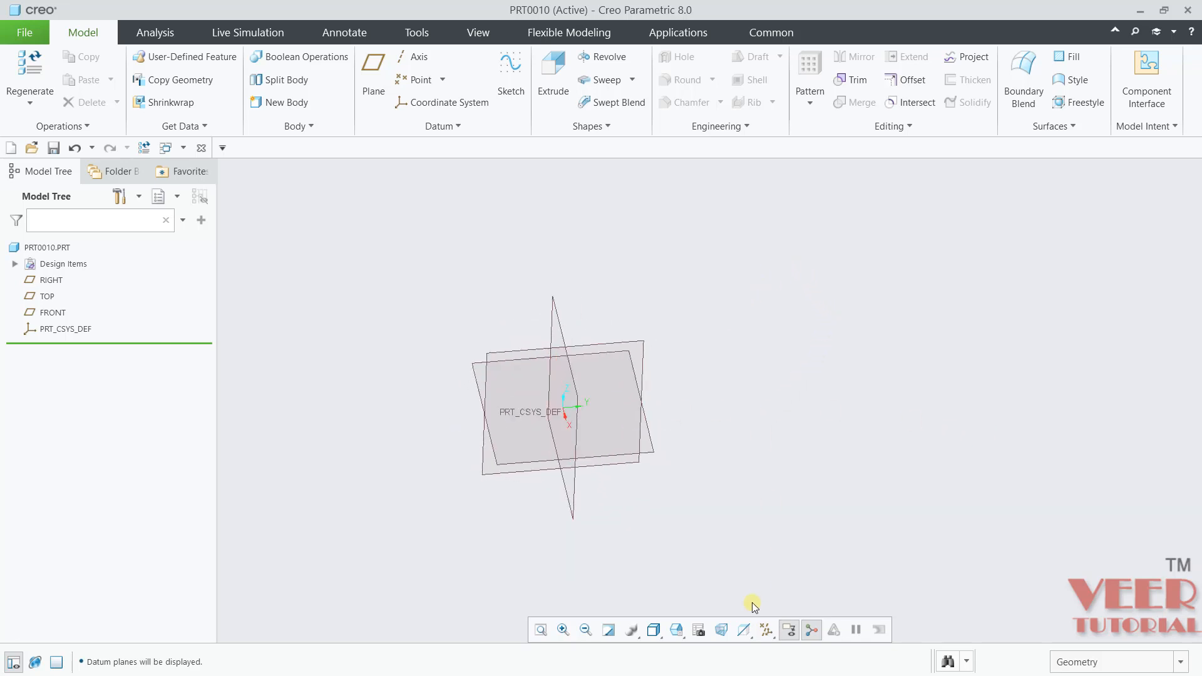
pyautogui.click(677, 631)
pyautogui.click(590, 459)
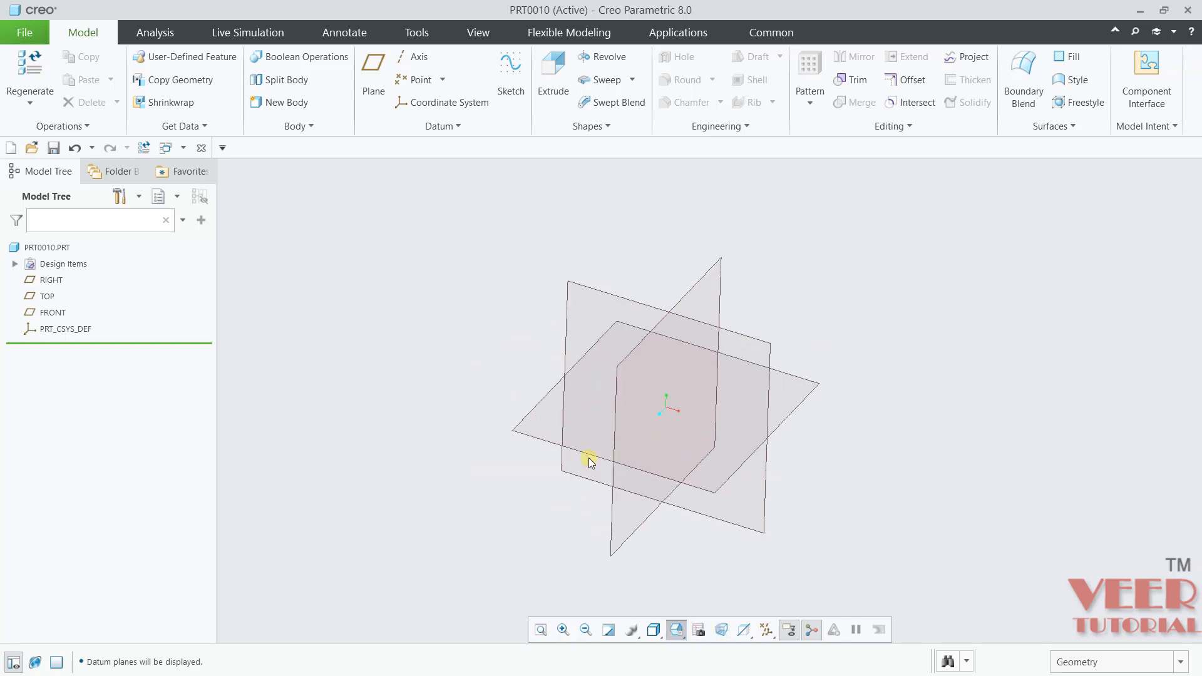
pyautogui.scroll(-3, 584, 573)
# Step: Create a datum plane parallel to the TOP plane, offset freehand above it
pyautogui.click(373, 78)
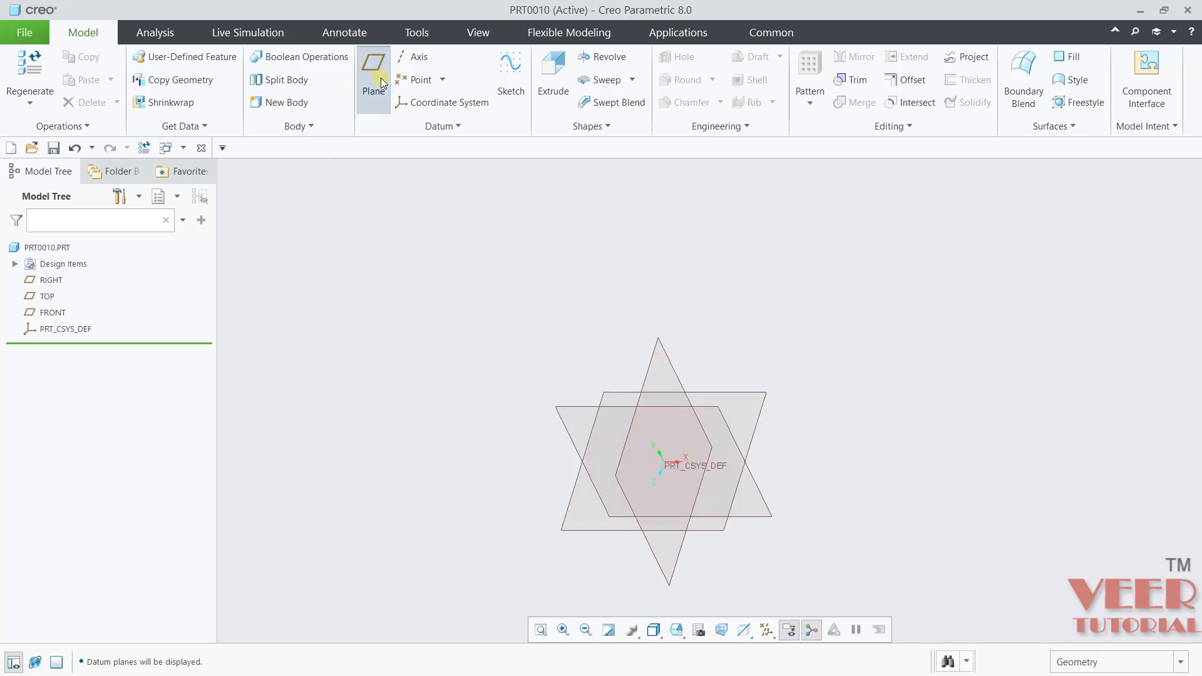
pyautogui.click(760, 421)
pyautogui.moveTo(668, 466); pyautogui.dragTo(601, 393)
pyautogui.click(1125, 464)
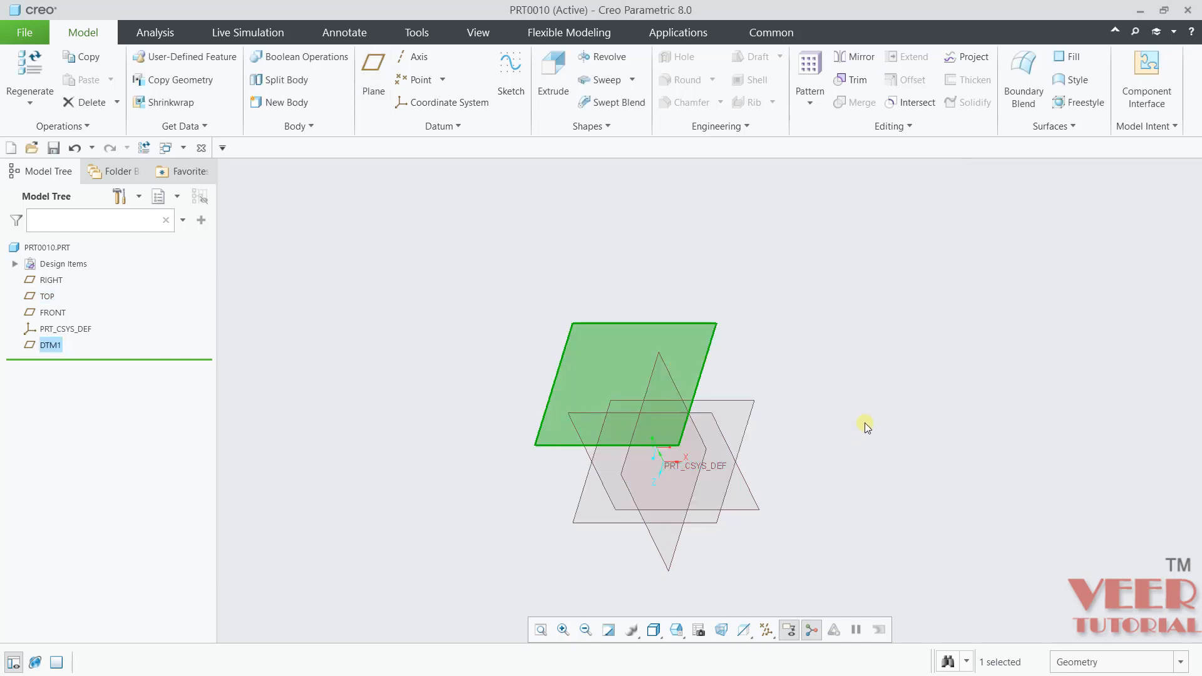
pyautogui.click(865, 423)
pyautogui.moveTo(865, 423); pyautogui.dragTo(861, 385, button='middle')
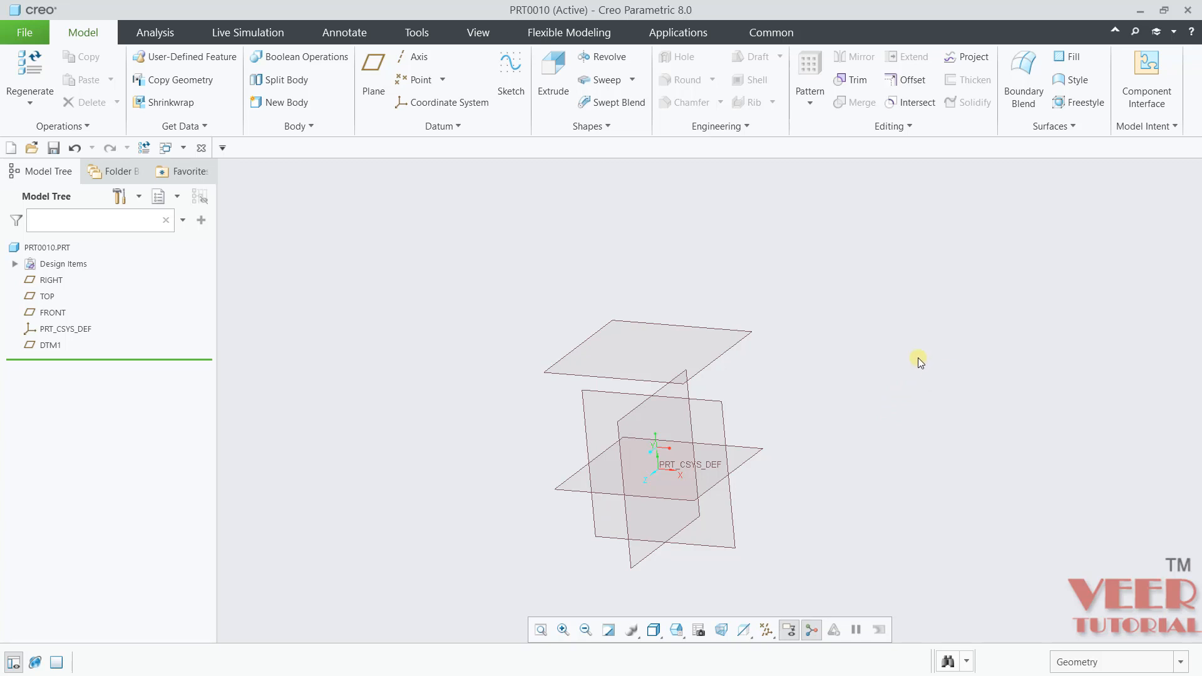
# Step: Start a sketch on the FRONT plane and add the offset datum plane DTM1 as a sketch reference
pyautogui.click(443, 102)
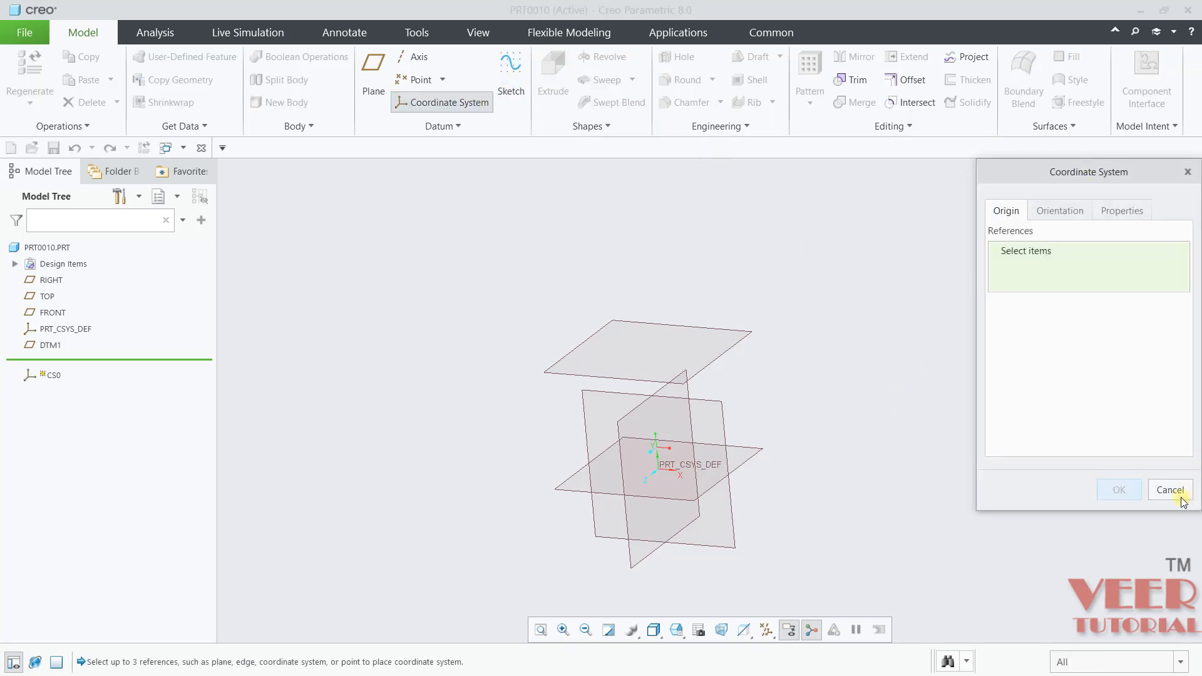
pyautogui.click(1180, 497)
pyautogui.click(510, 88)
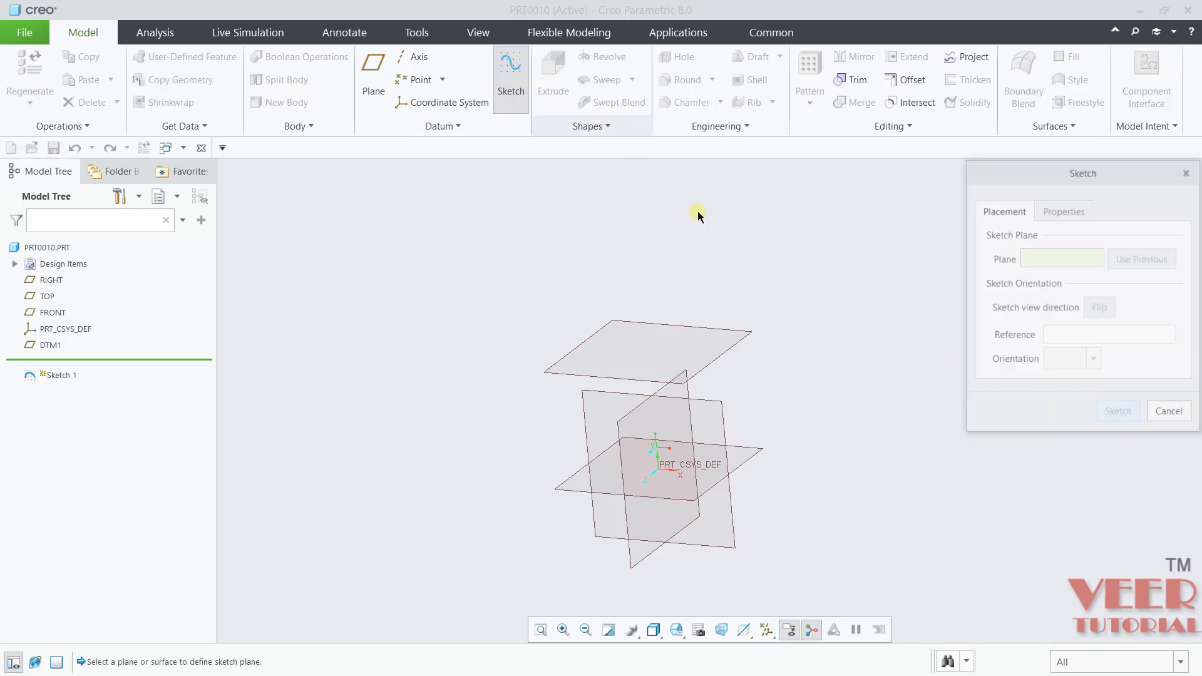
pyautogui.click(712, 404)
pyautogui.click(1116, 412)
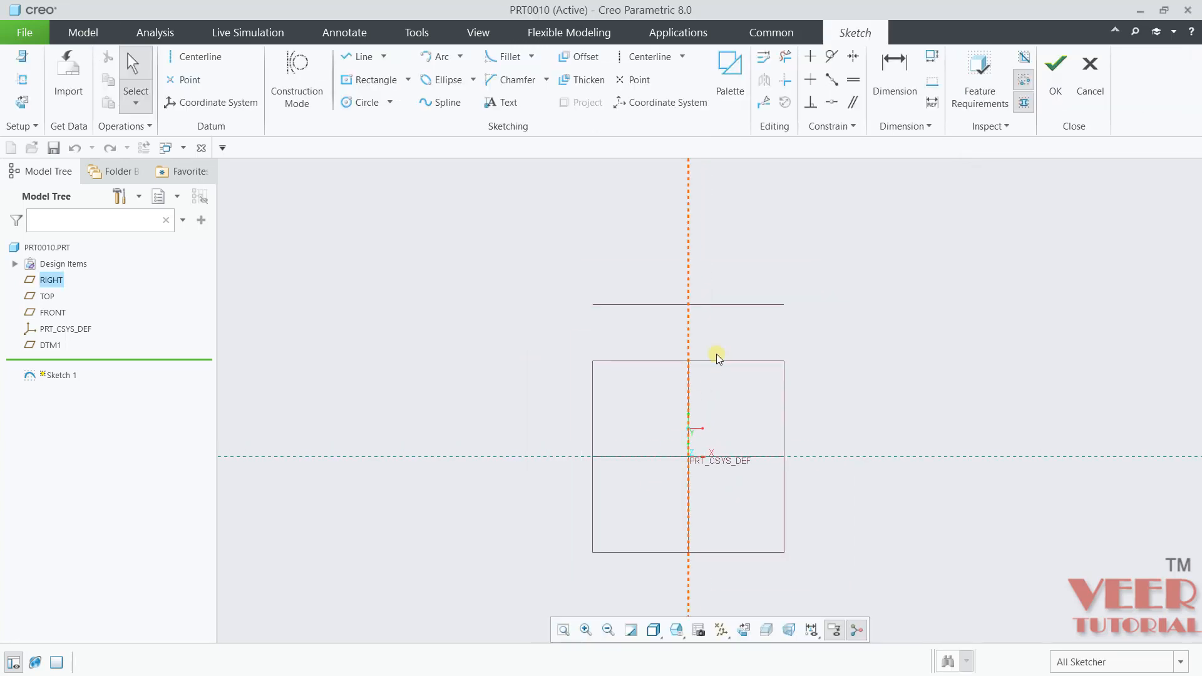
pyautogui.click(361, 57)
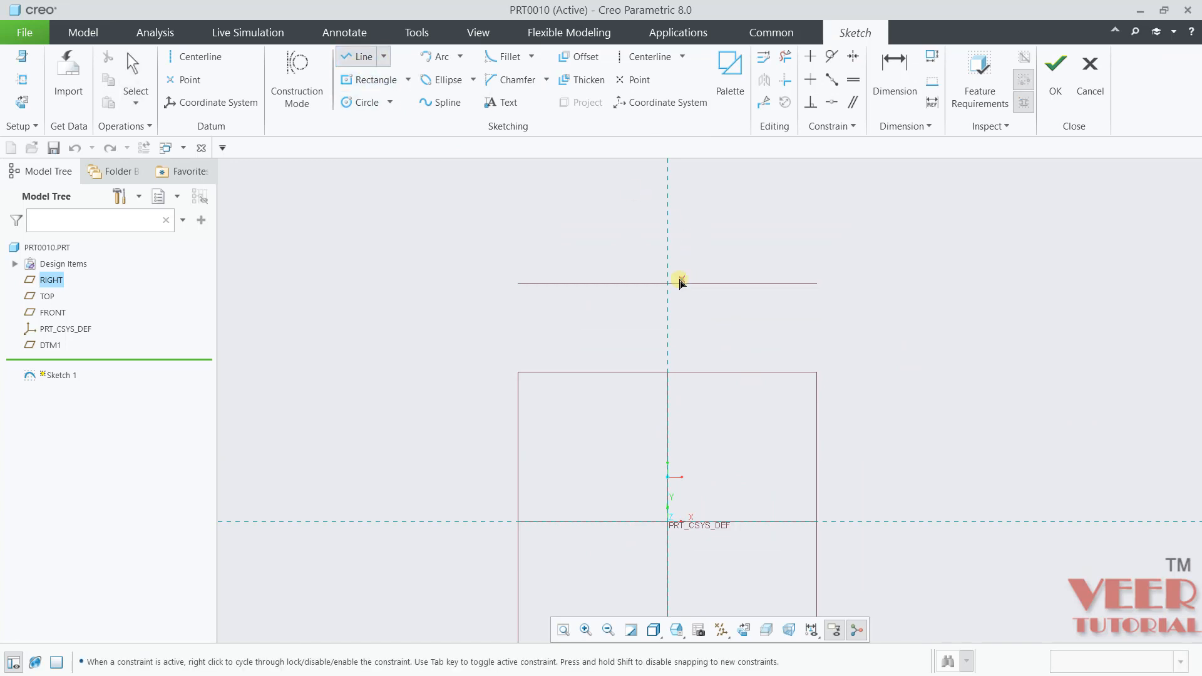
pyautogui.click(22, 79)
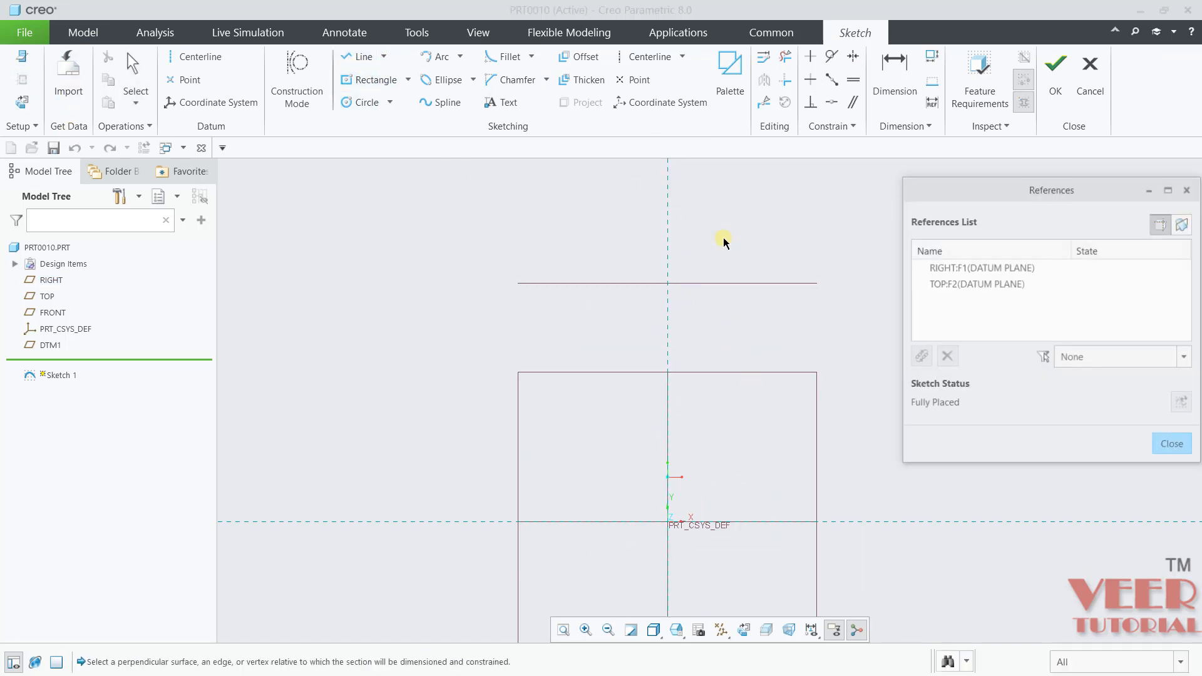
pyautogui.click(684, 283)
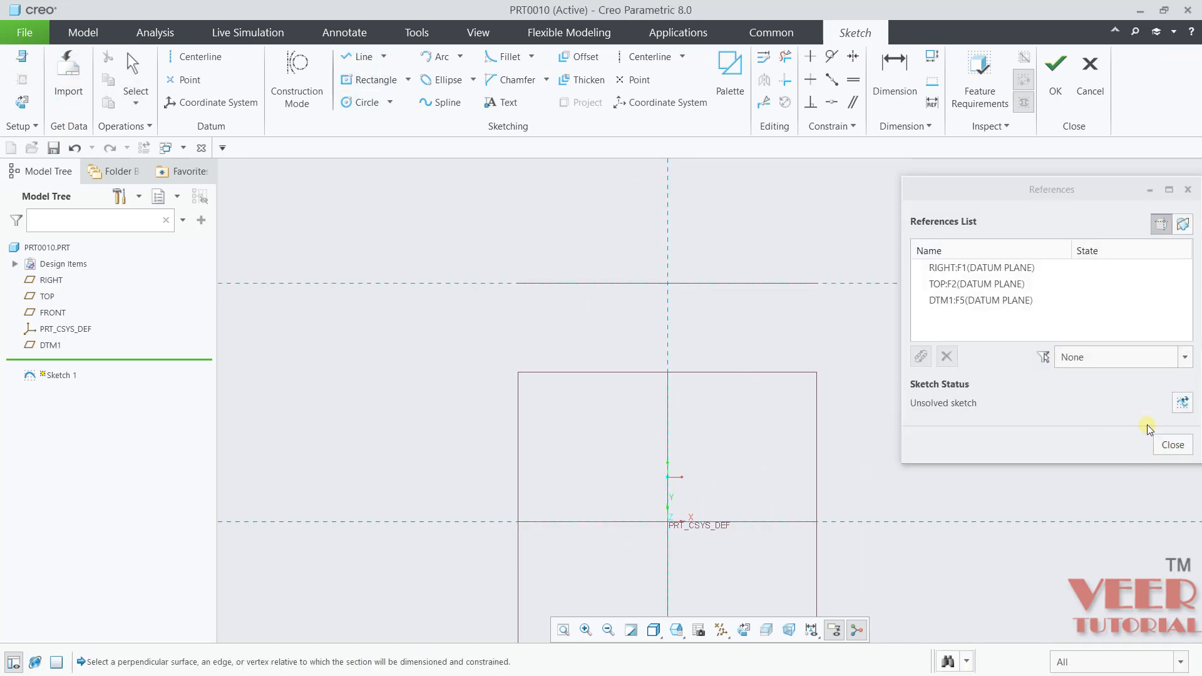
pyautogui.click(1171, 444)
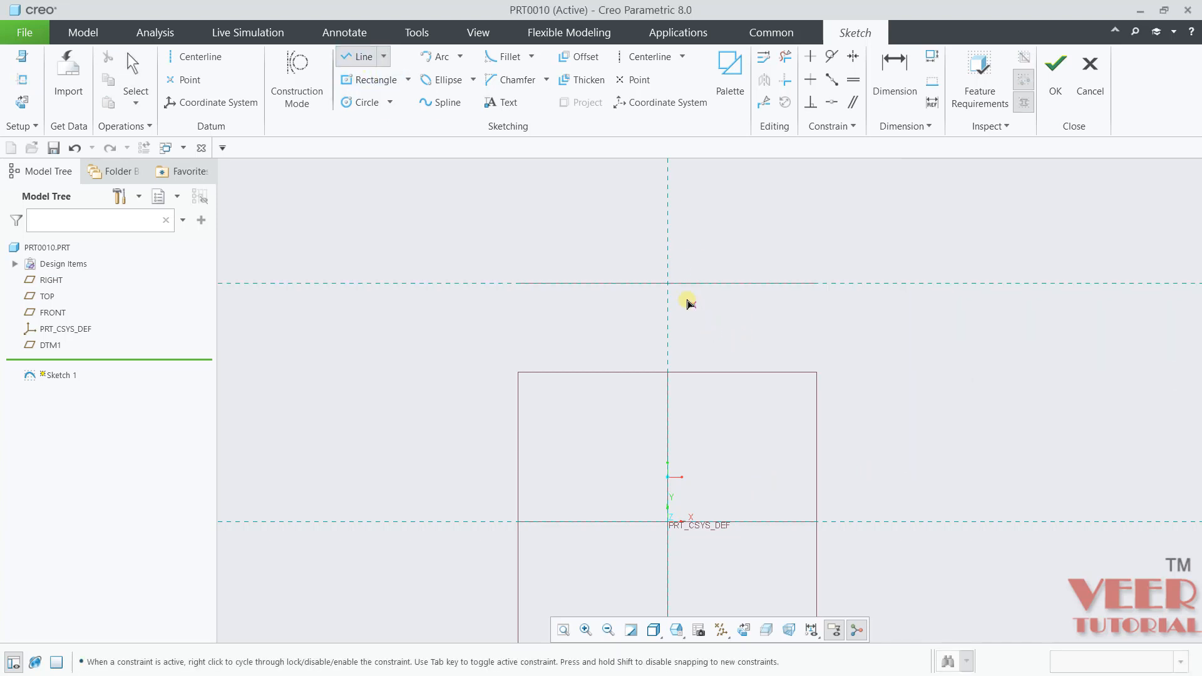
# Step: Sketch a vertical line along the RIGHT reference from DTM1 down to the origin and accept the sketch
pyautogui.click(667, 283)
pyautogui.click(667, 522)
pyautogui.middleClick(735, 432)
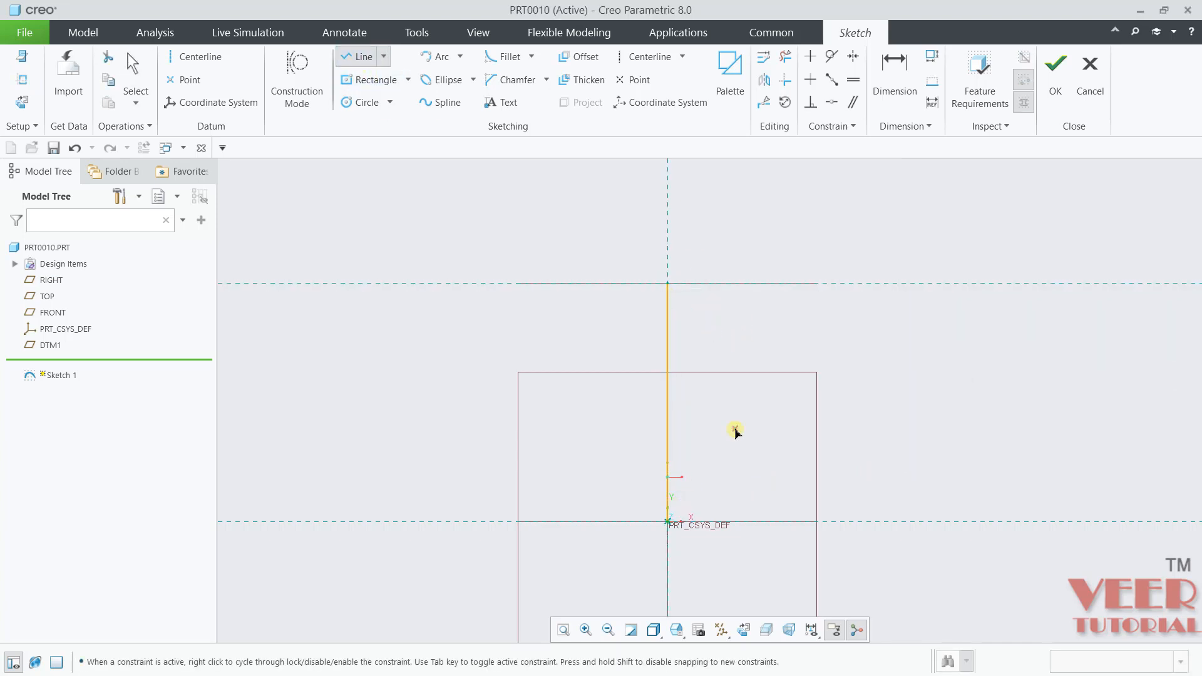
pyautogui.click(1055, 82)
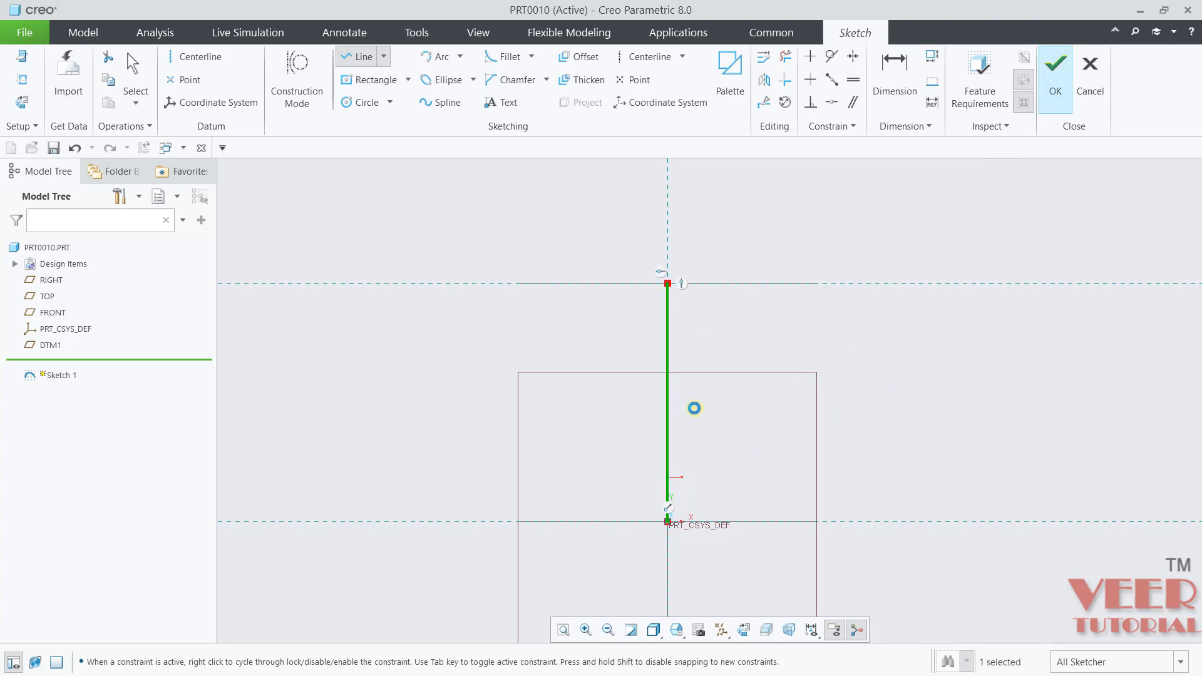
pyautogui.scroll(3, 740, 463)
pyautogui.moveTo(776, 458); pyautogui.dragTo(752, 498, button='middle')
pyautogui.scroll(-2, 866, 407)
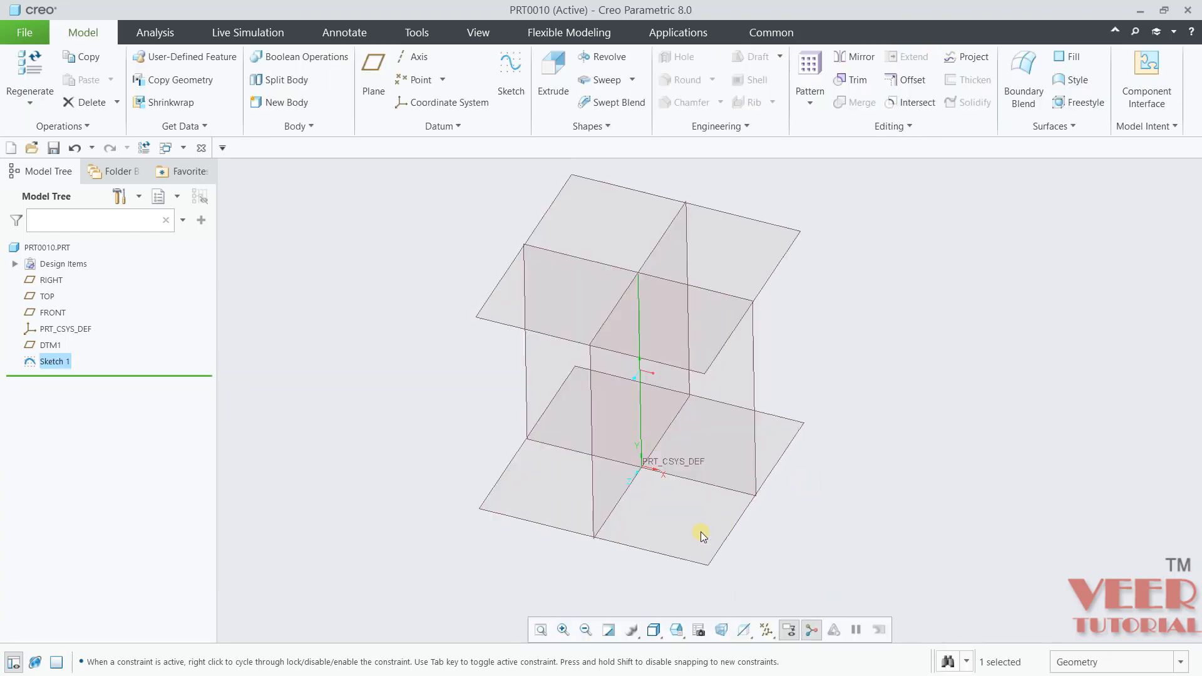
pyautogui.click(850, 510)
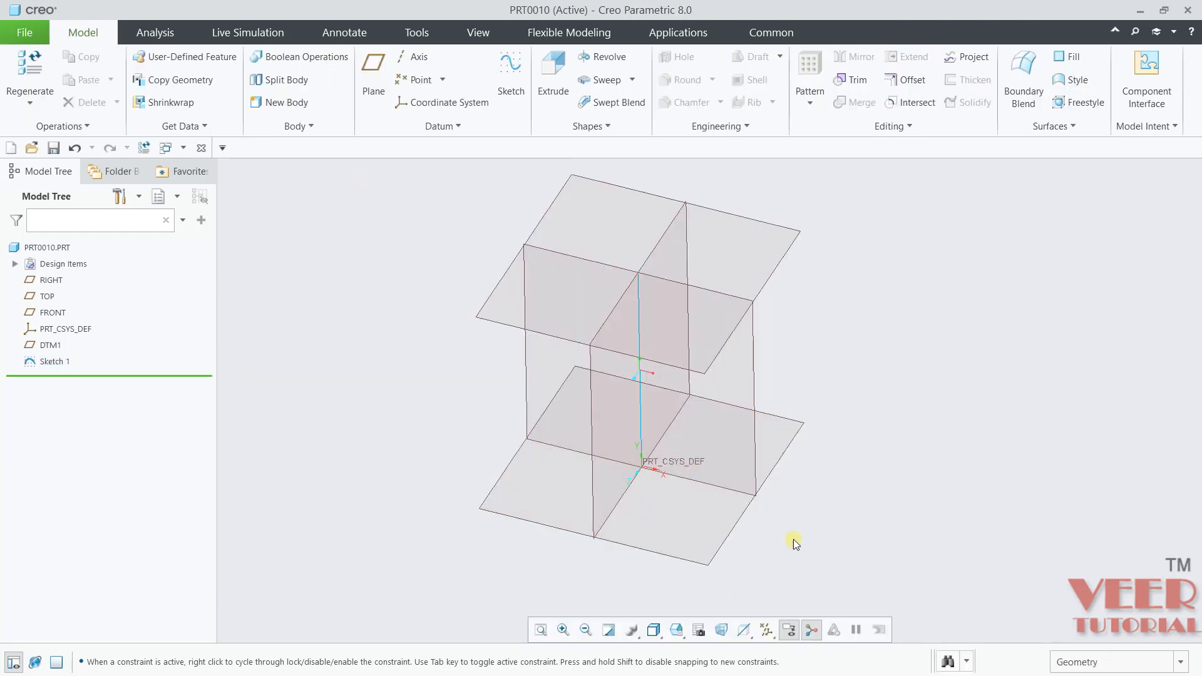
# Step: Sketch a circle about 370.5 in diameter centred on the origin on the TOP plane and accept the sketch
pyautogui.click(511, 74)
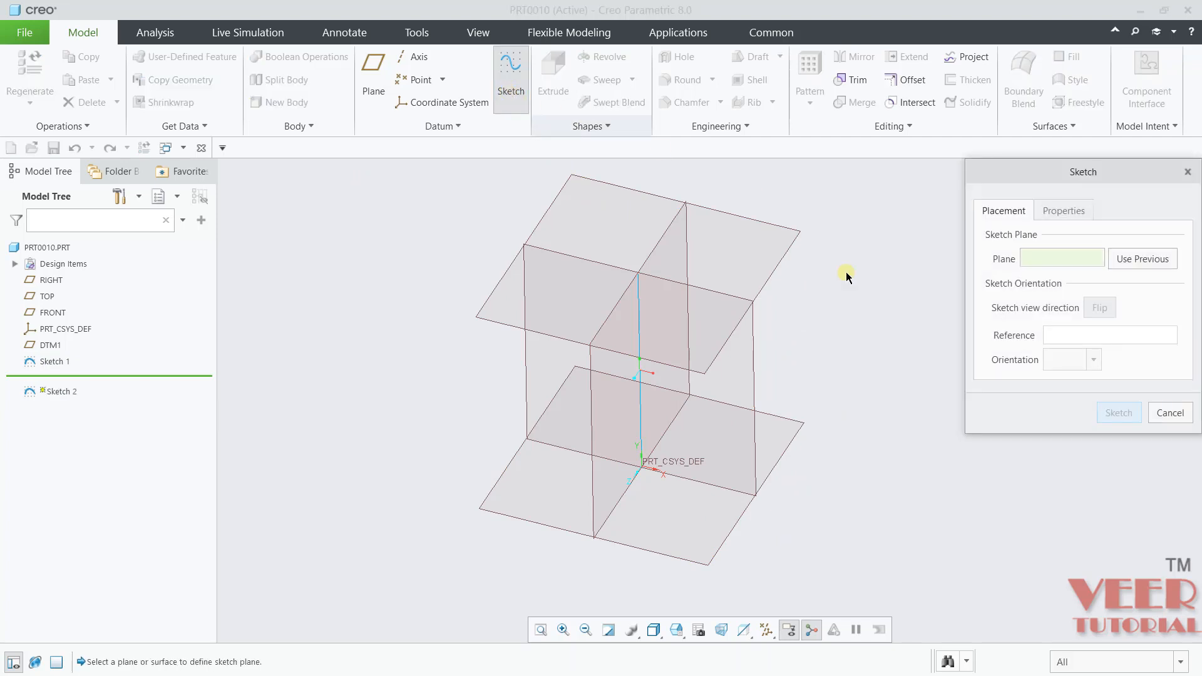
pyautogui.click(719, 549)
pyautogui.click(1117, 412)
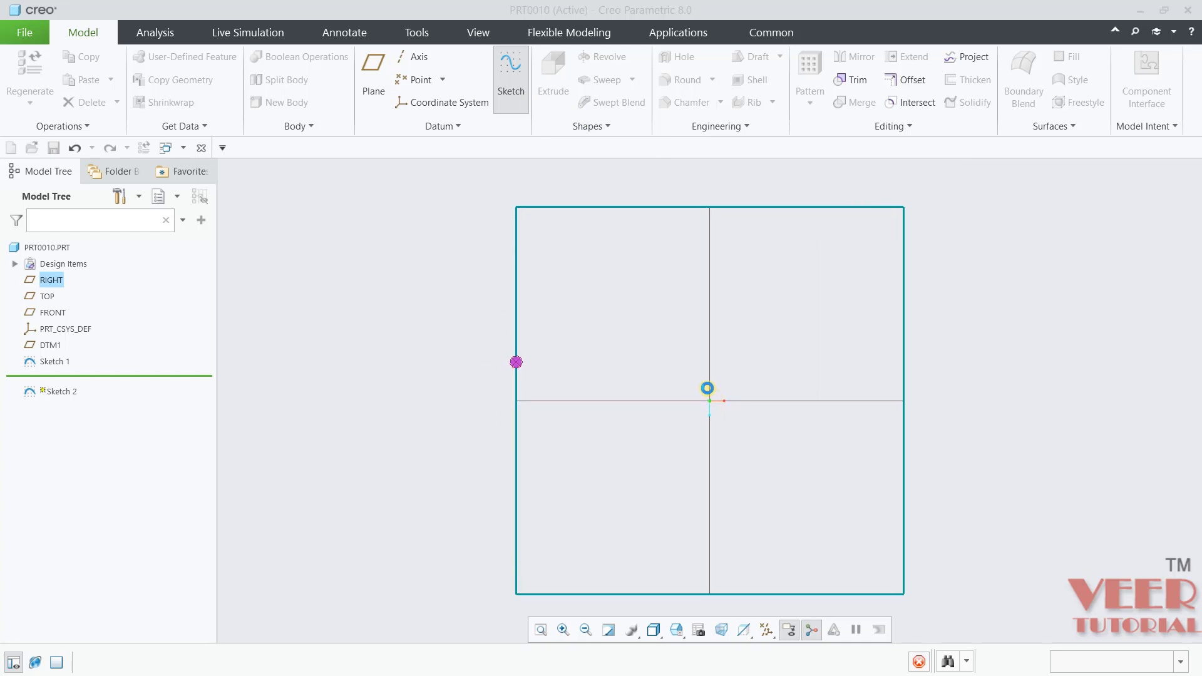
pyautogui.scroll(-3, 742, 501)
pyautogui.scroll(2, 860, 426)
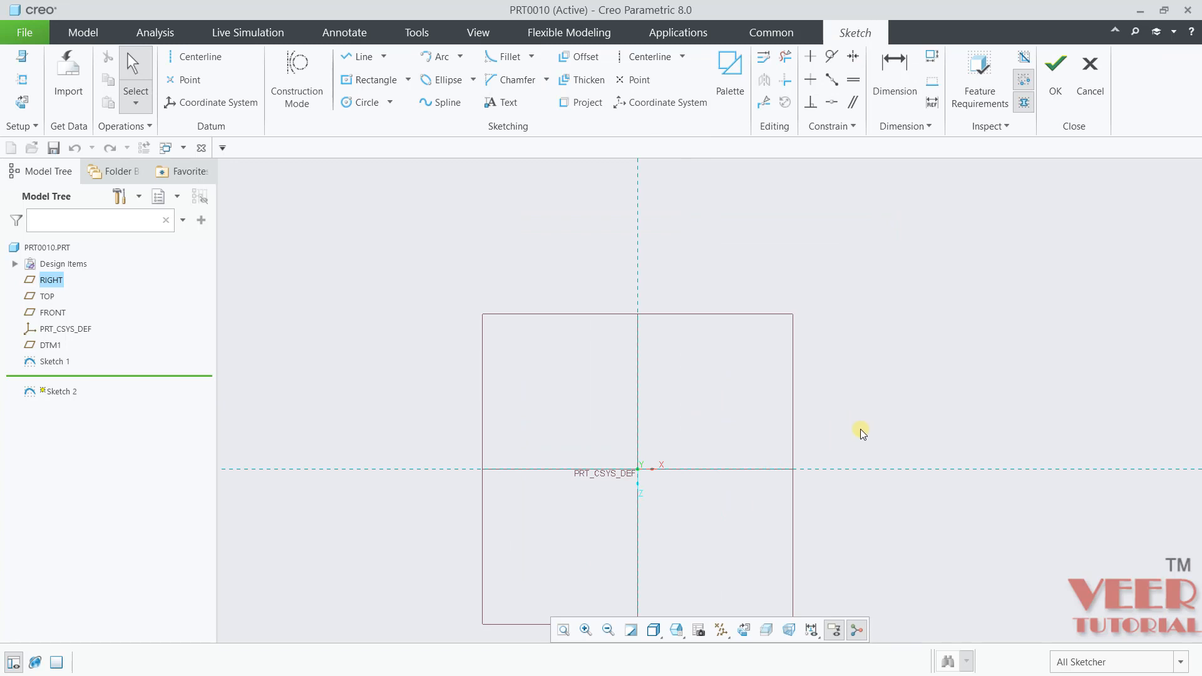
pyautogui.click(390, 102)
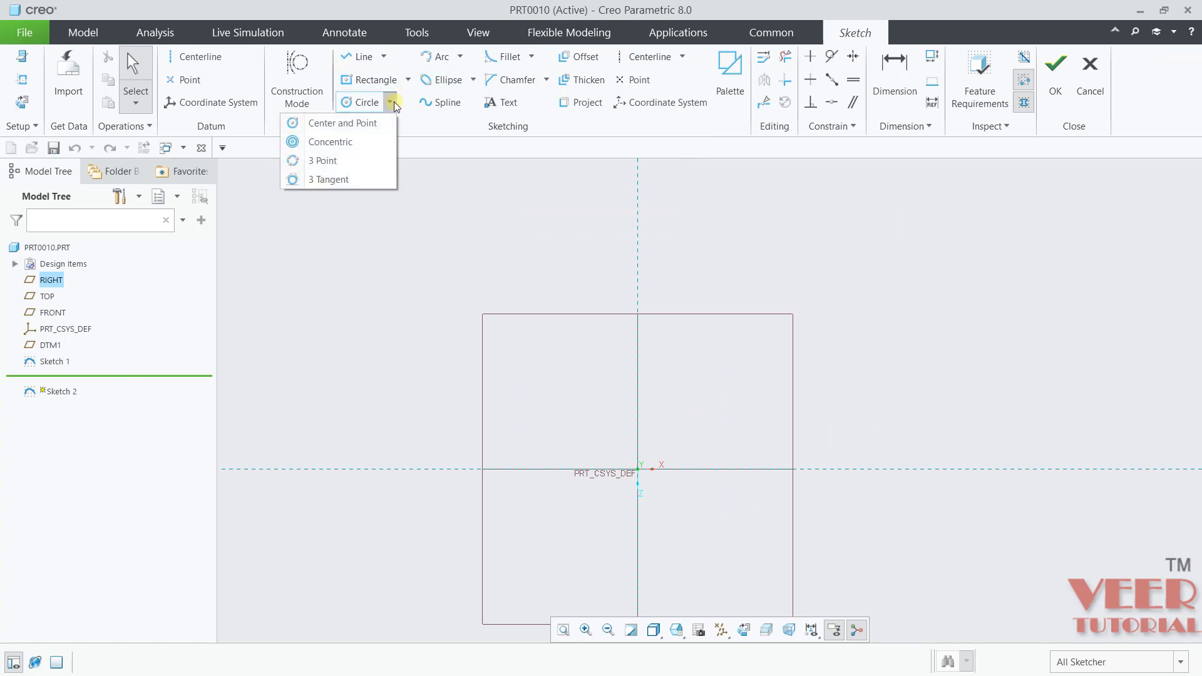
pyautogui.click(350, 122)
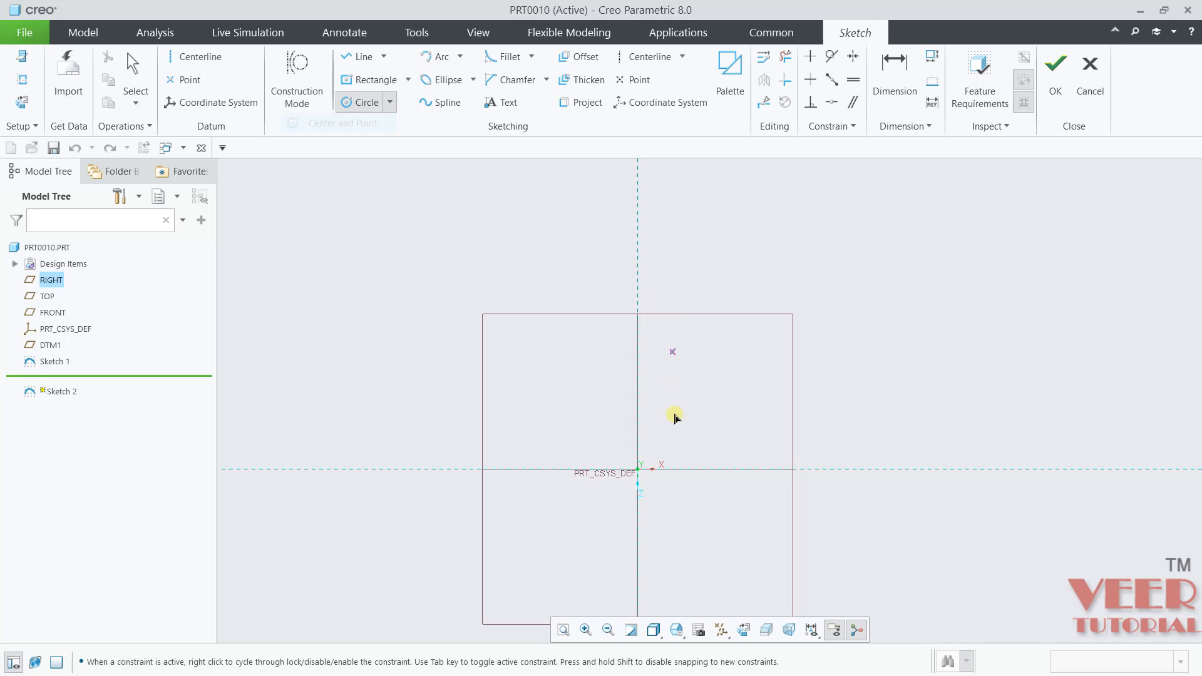
pyautogui.click(640, 469)
pyautogui.click(700, 346)
pyautogui.middleClick(867, 346)
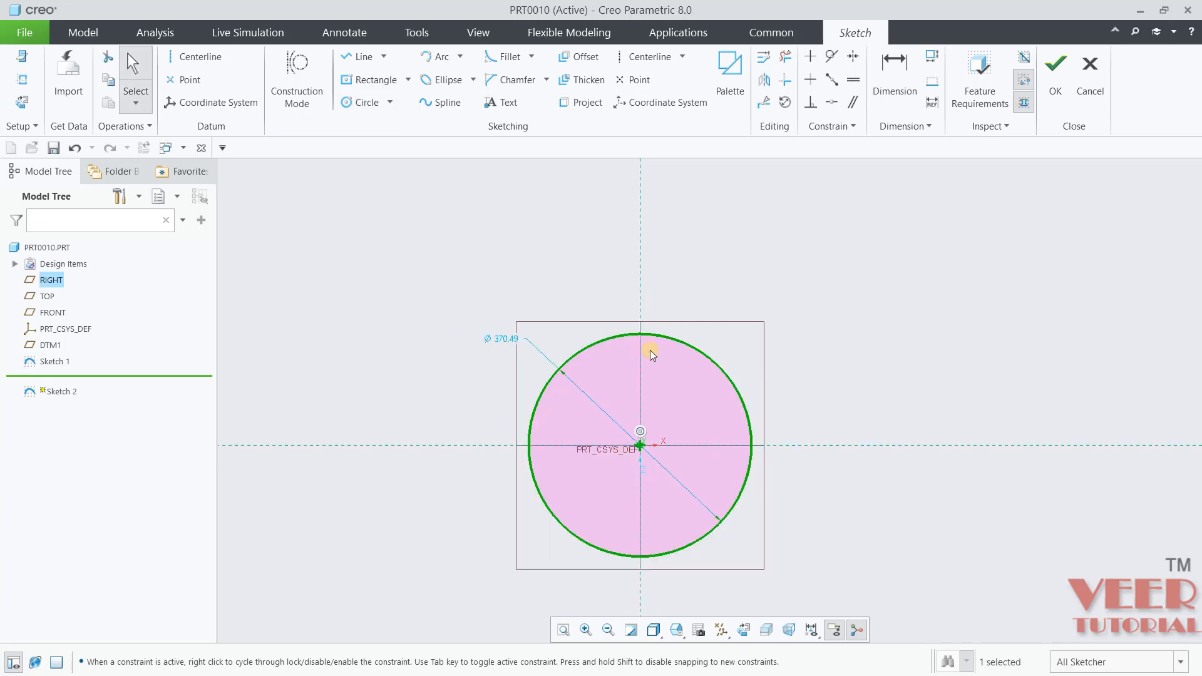
pyautogui.click(1055, 68)
# Step: Sketch a smaller concentric circle about 253 in diameter on the offset plane DTM1 and accept the sketch
pyautogui.moveTo(786, 486); pyautogui.dragTo(689, 502, button='middle')
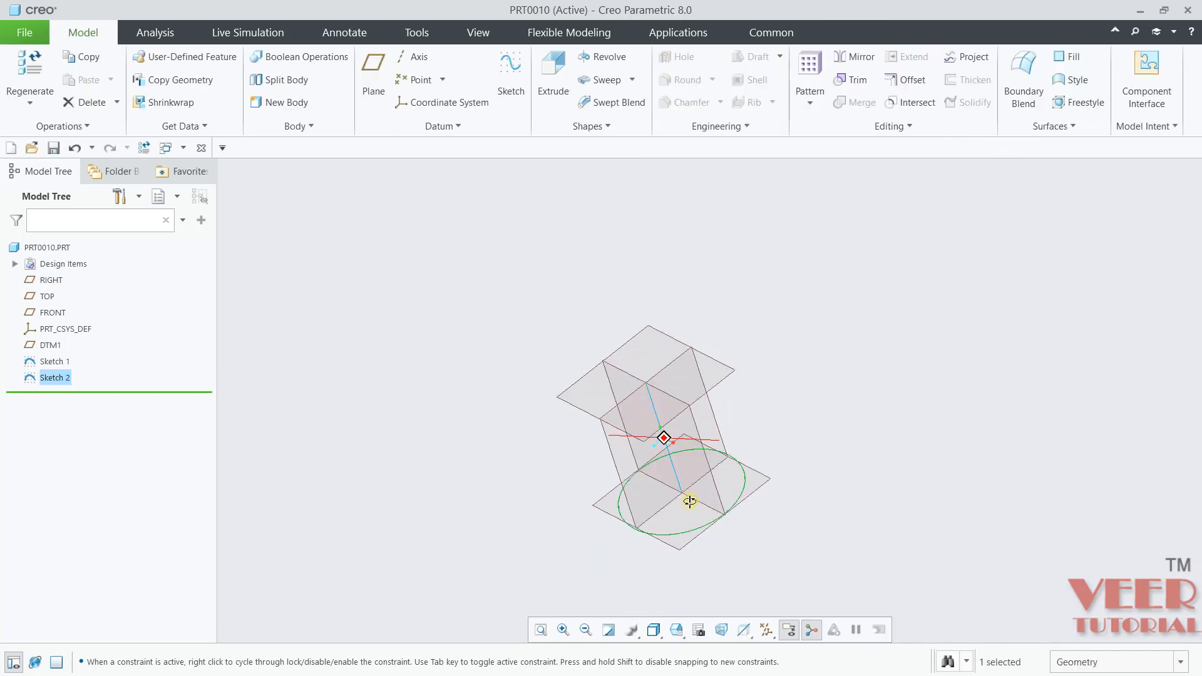
pyautogui.click(825, 389)
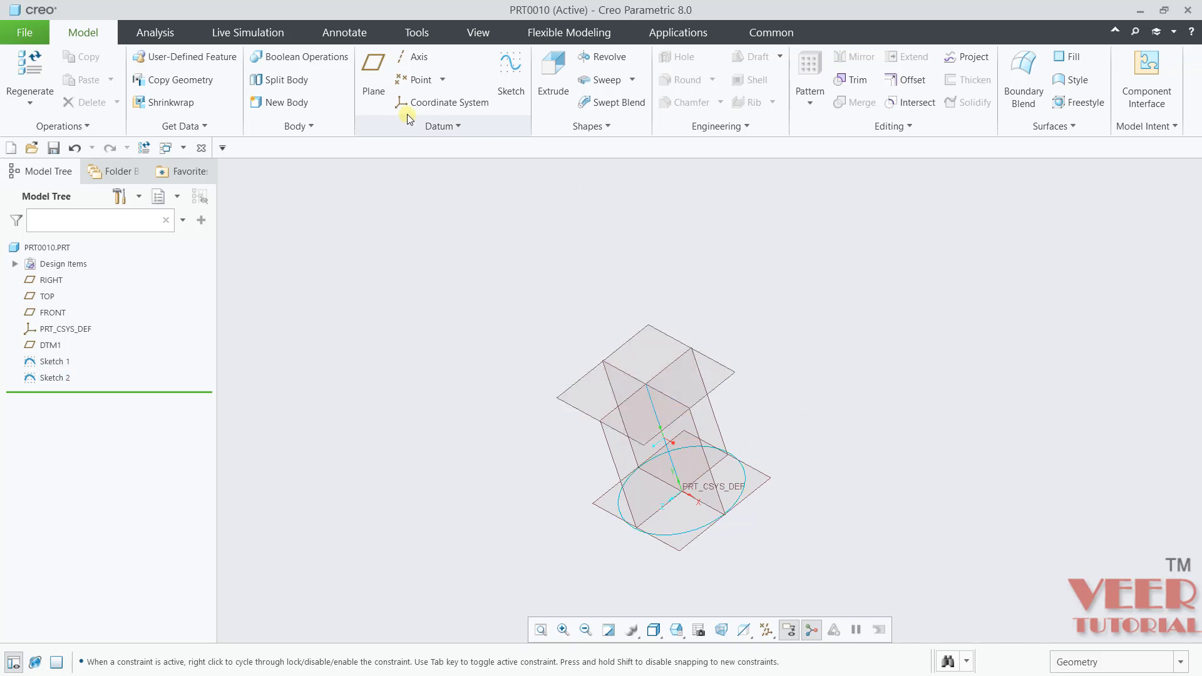
pyautogui.click(511, 75)
pyautogui.scroll(-3, 679, 325)
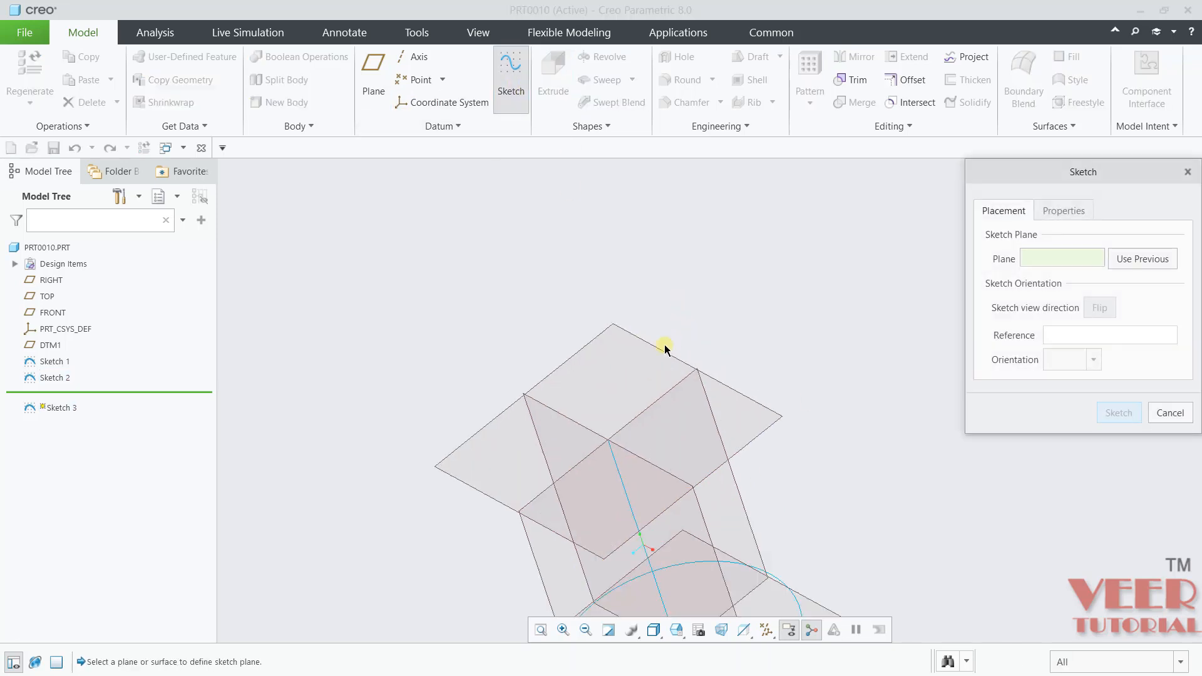
pyautogui.click(661, 349)
pyautogui.click(1102, 411)
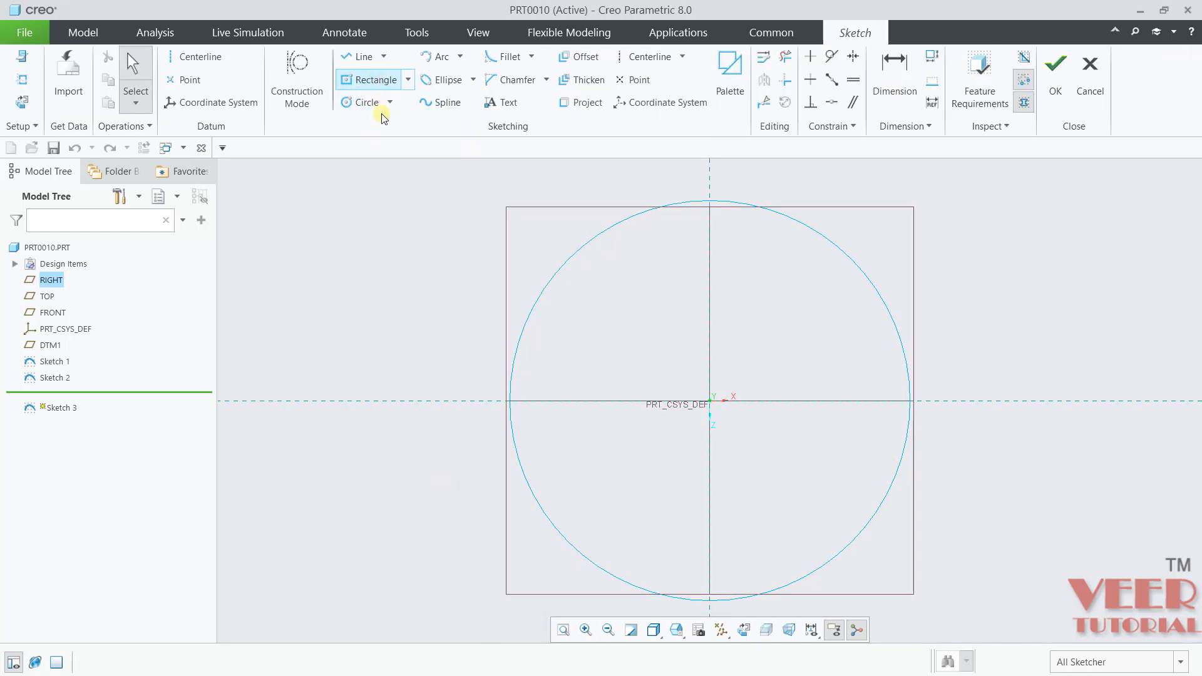
pyautogui.click(366, 102)
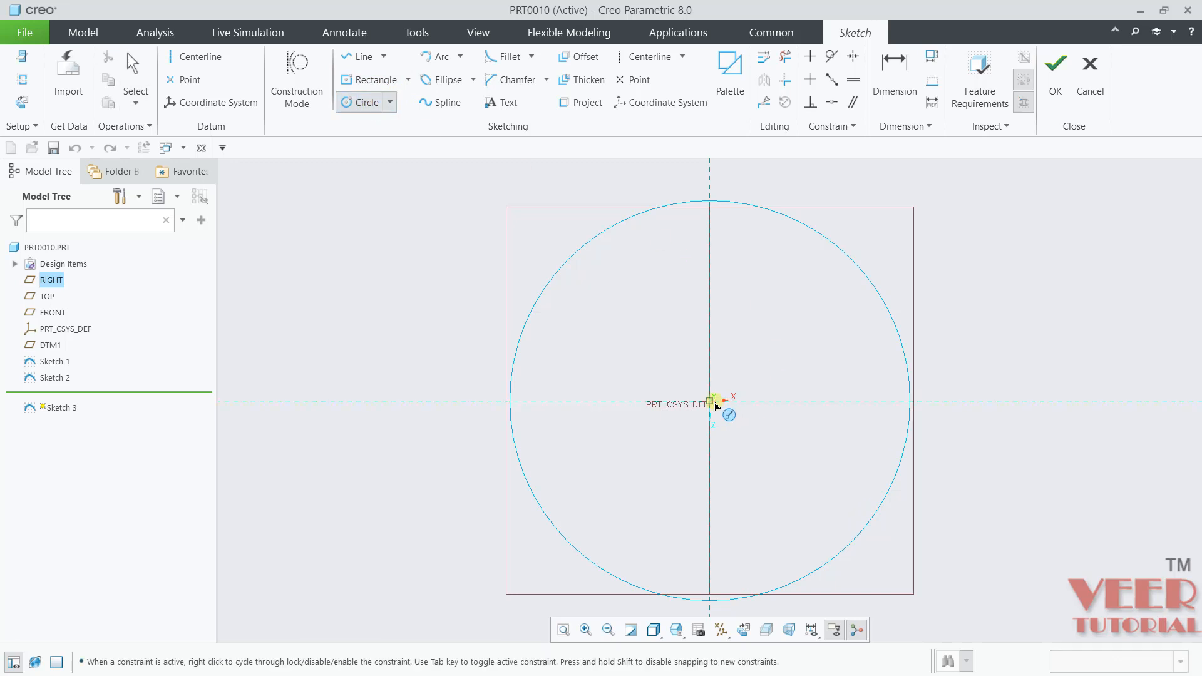
pyautogui.click(710, 400)
pyautogui.click(777, 282)
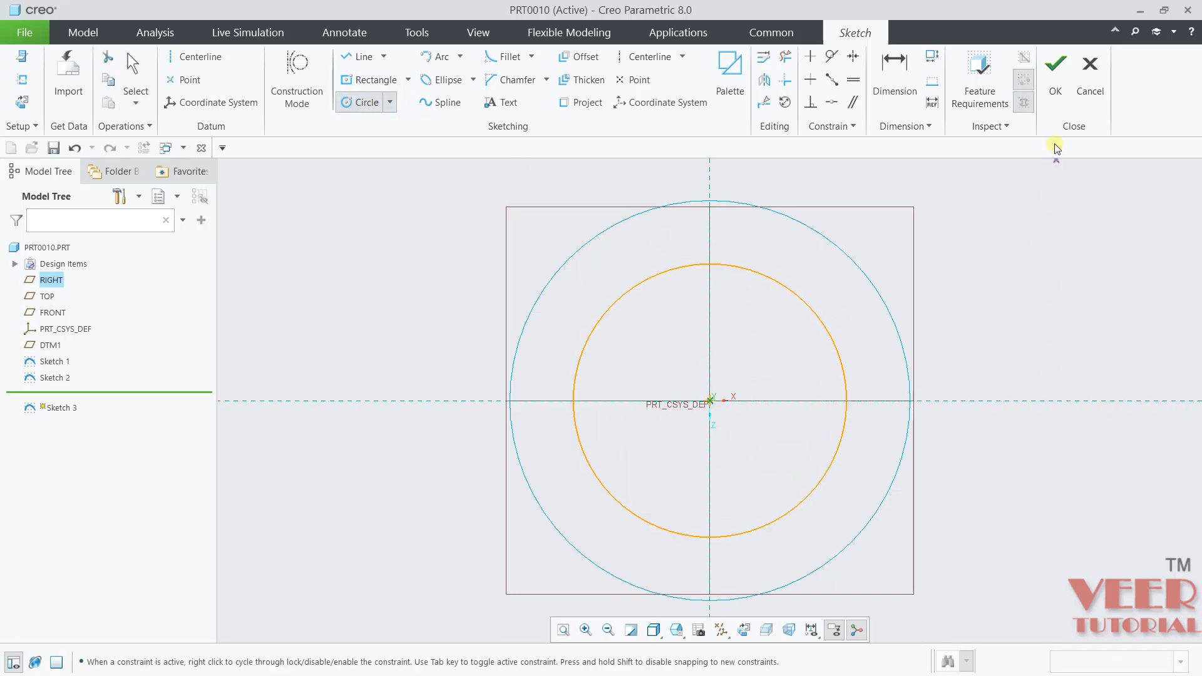
pyautogui.click(1055, 71)
# Step: Turn off the display of all datum entities
pyautogui.moveTo(588, 407); pyautogui.dragTo(835, 531, button='middle')
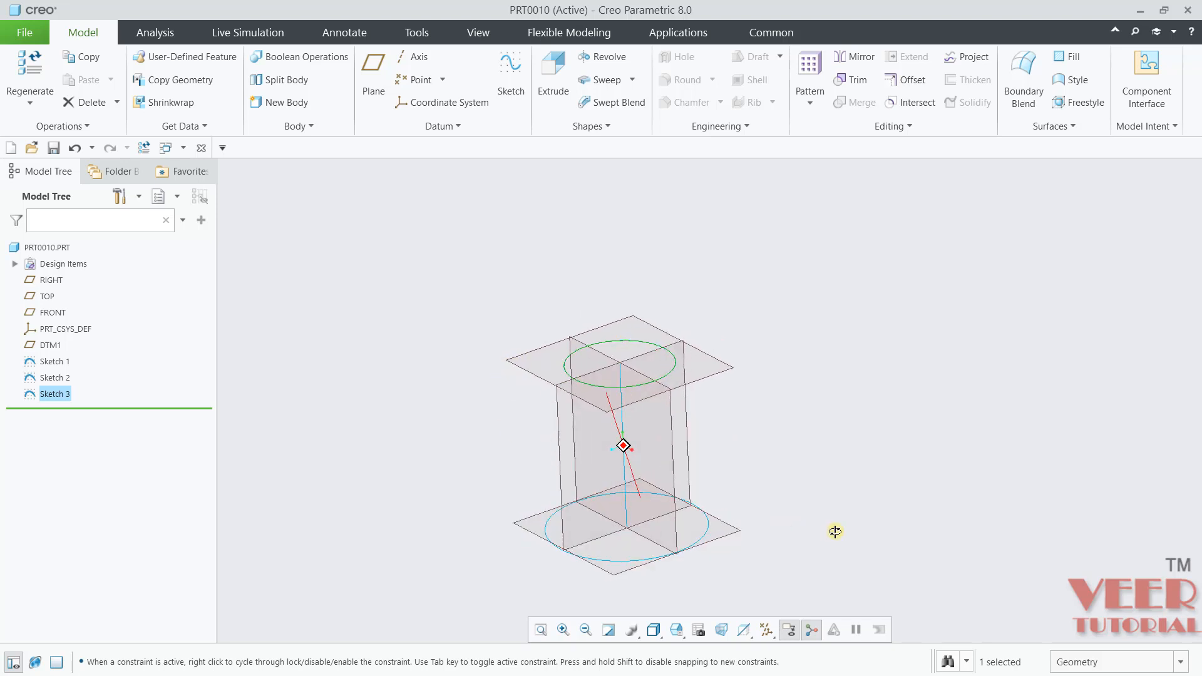
pyautogui.click(766, 629)
pyautogui.click(657, 509)
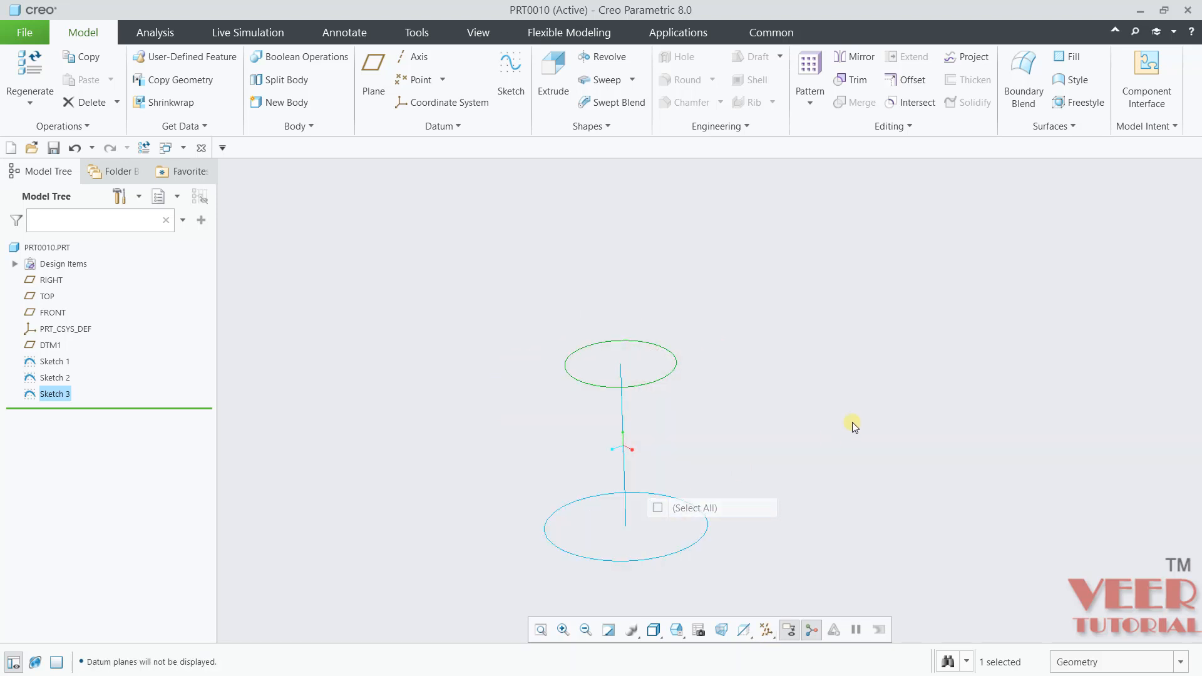
# Step: Start a swept blend with the vertical sketched line as its origin trajectory
pyautogui.click(622, 105)
pyautogui.click(324, 189)
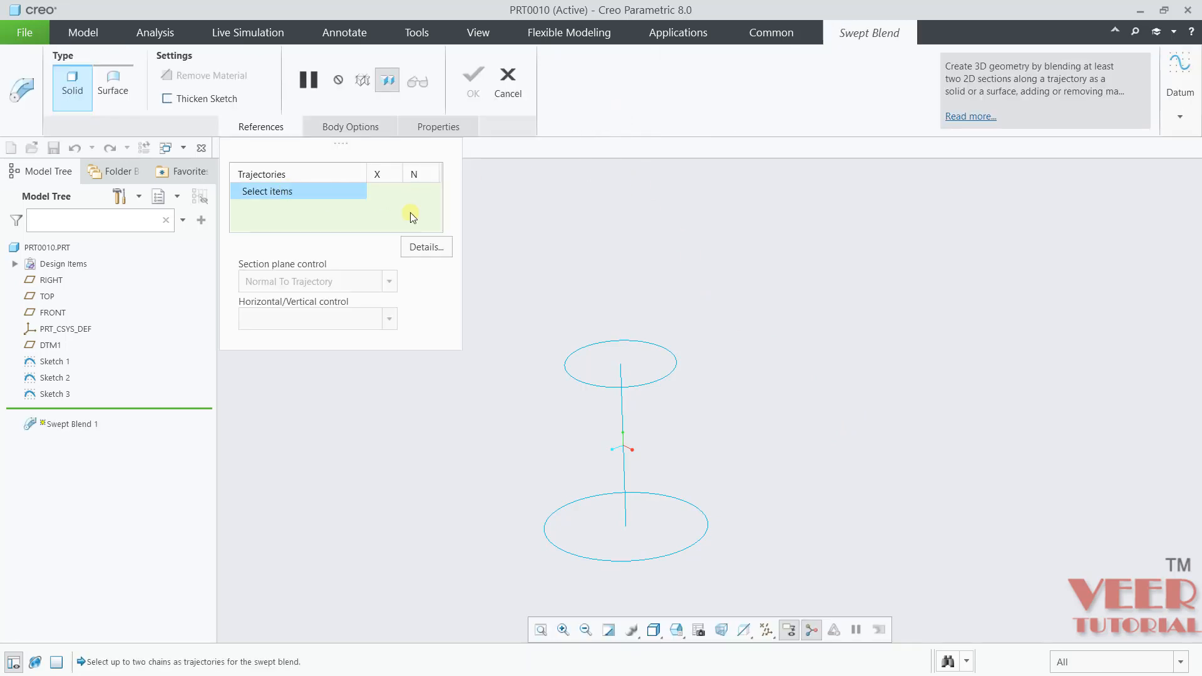
pyautogui.click(622, 421)
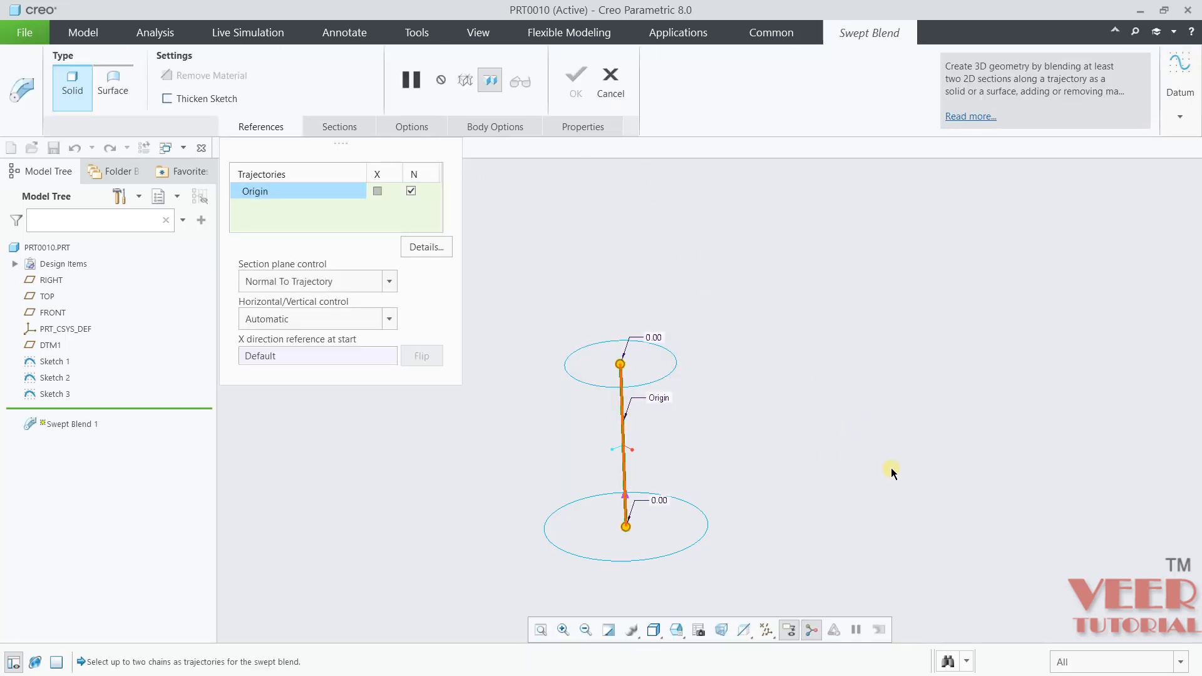
# Step: Define the swept blend from selected sections, with the large lower circle as Section 1 and the small upper circle as Section 2
pyautogui.click(332, 129)
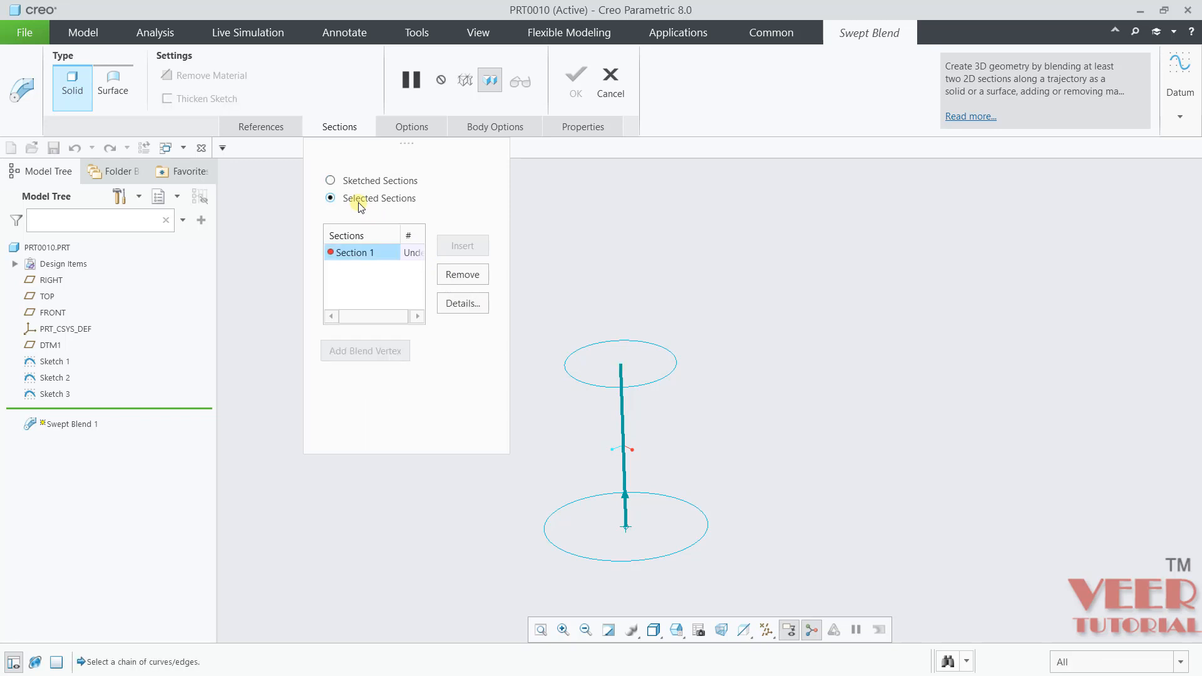
pyautogui.click(367, 250)
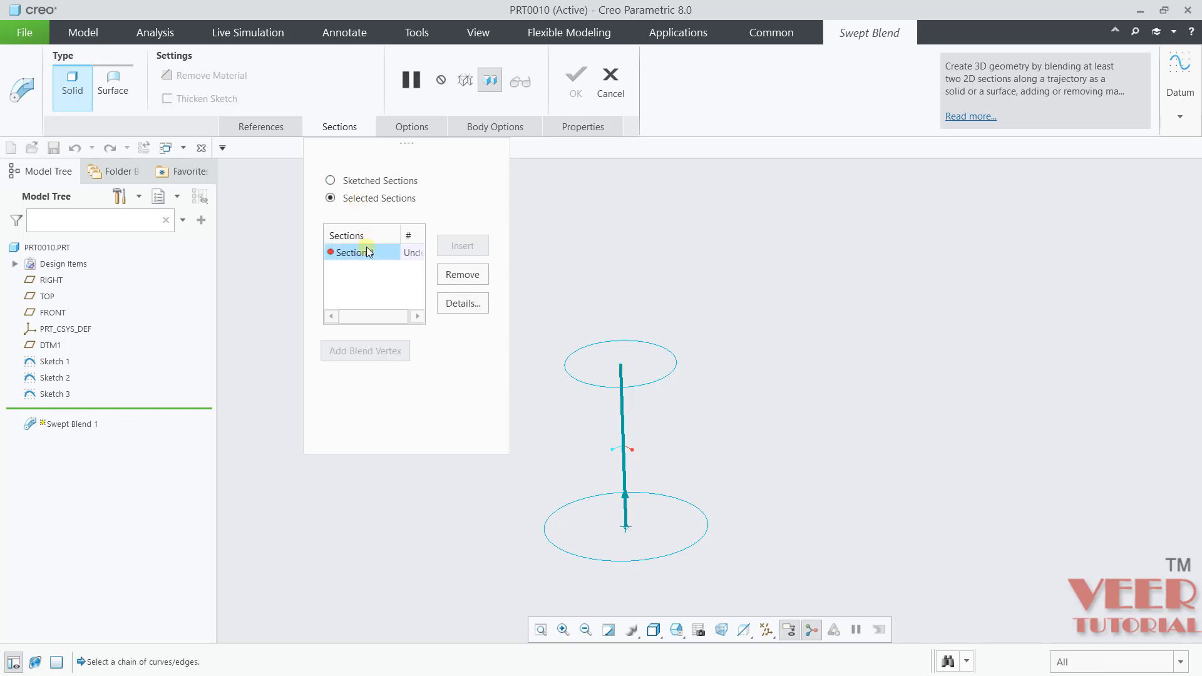
pyautogui.click(691, 547)
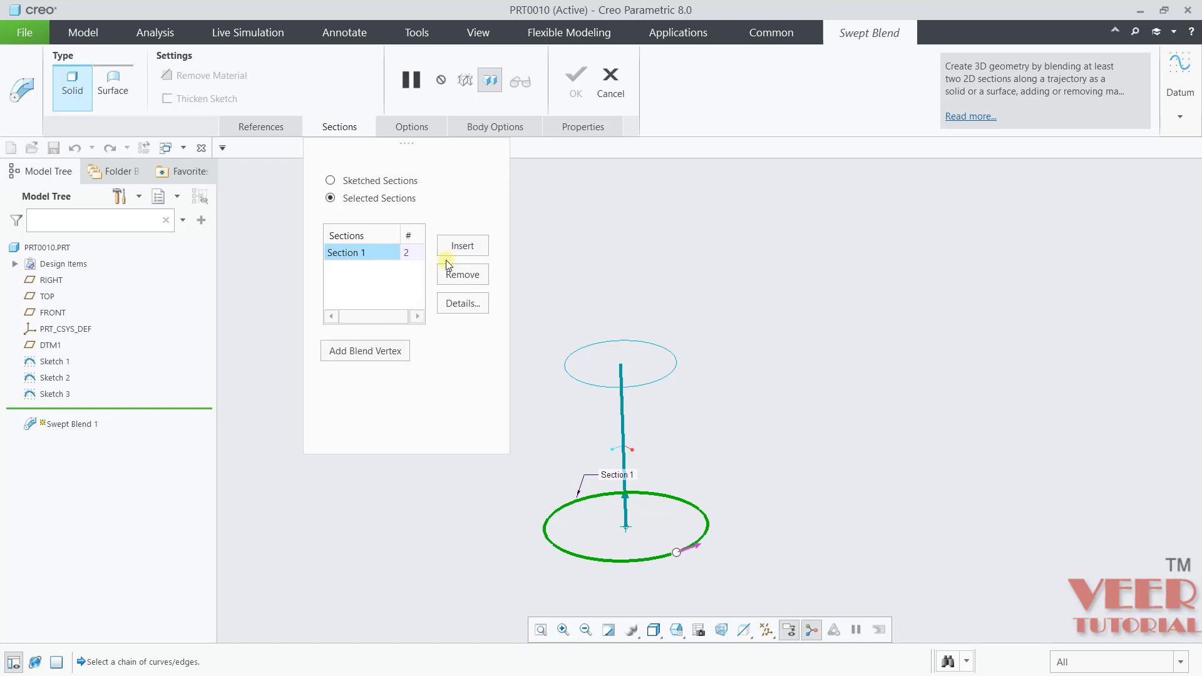
pyautogui.click(462, 247)
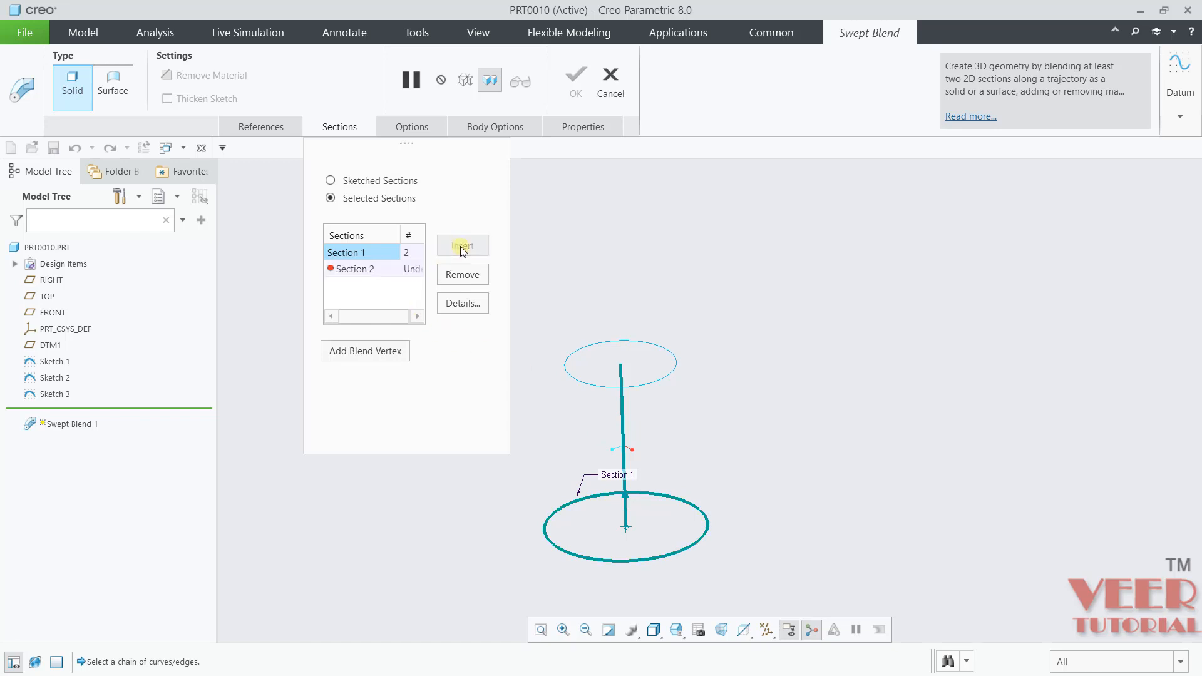
pyautogui.click(660, 381)
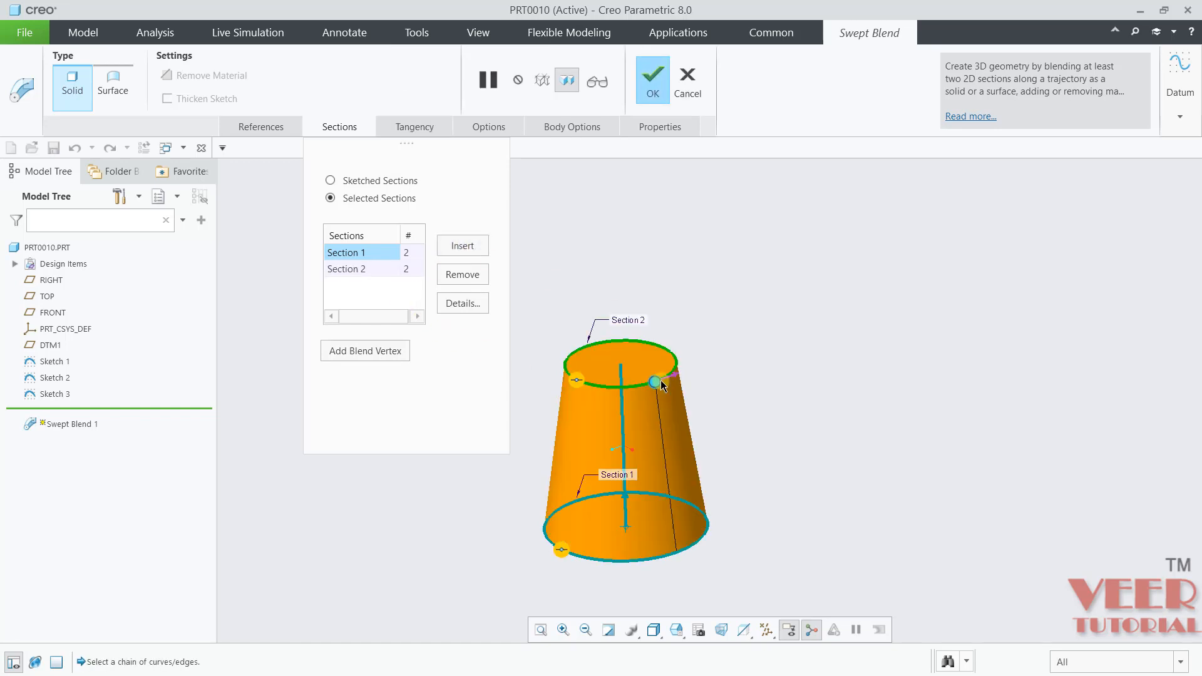
# Step: Switch the swept blend's type from solid to surface and accept the feature
pyautogui.click(117, 98)
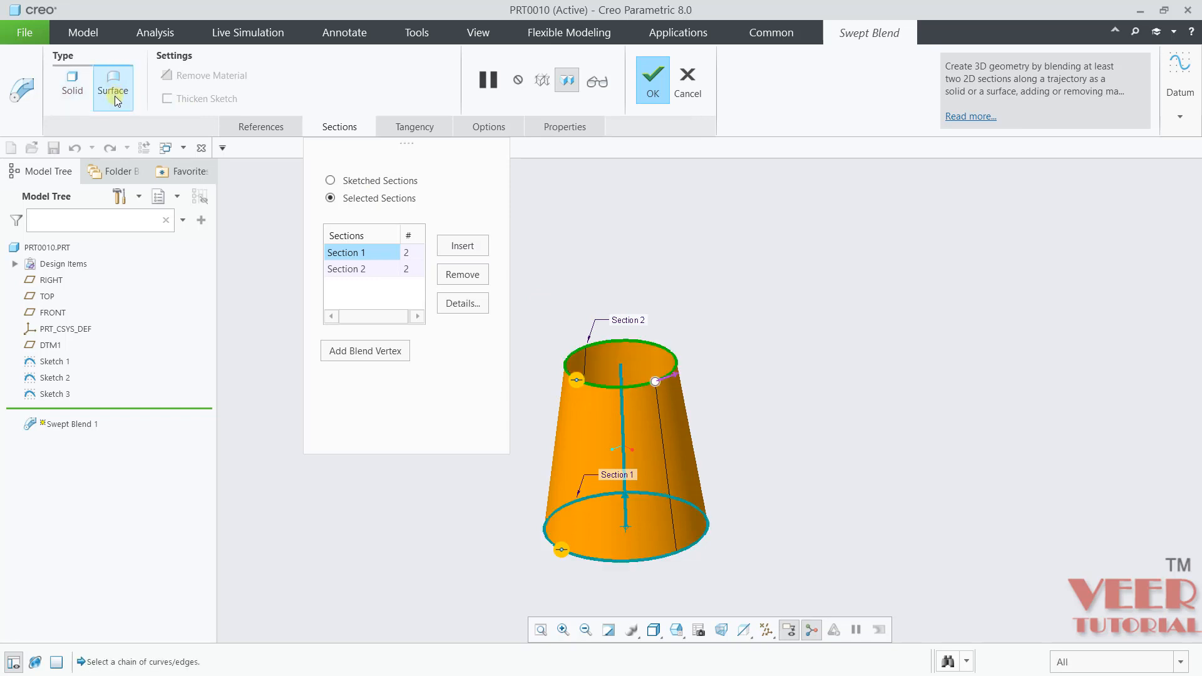
pyautogui.moveTo(620, 281); pyautogui.dragTo(666, 321, button='middle')
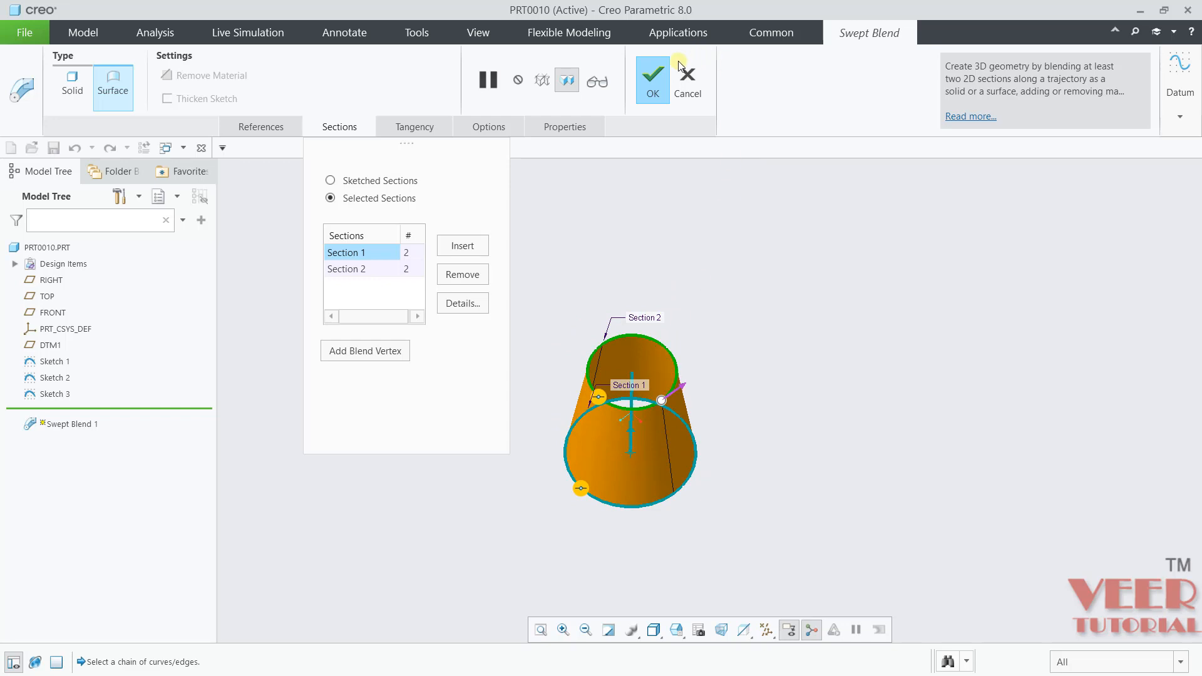
pyautogui.click(654, 91)
pyautogui.moveTo(797, 421)
pyautogui.mouseDown(button='middle')
pyautogui.moveTo(778, 316)
pyautogui.moveTo(769, 447)
pyautogui.mouseUp(button='middle')
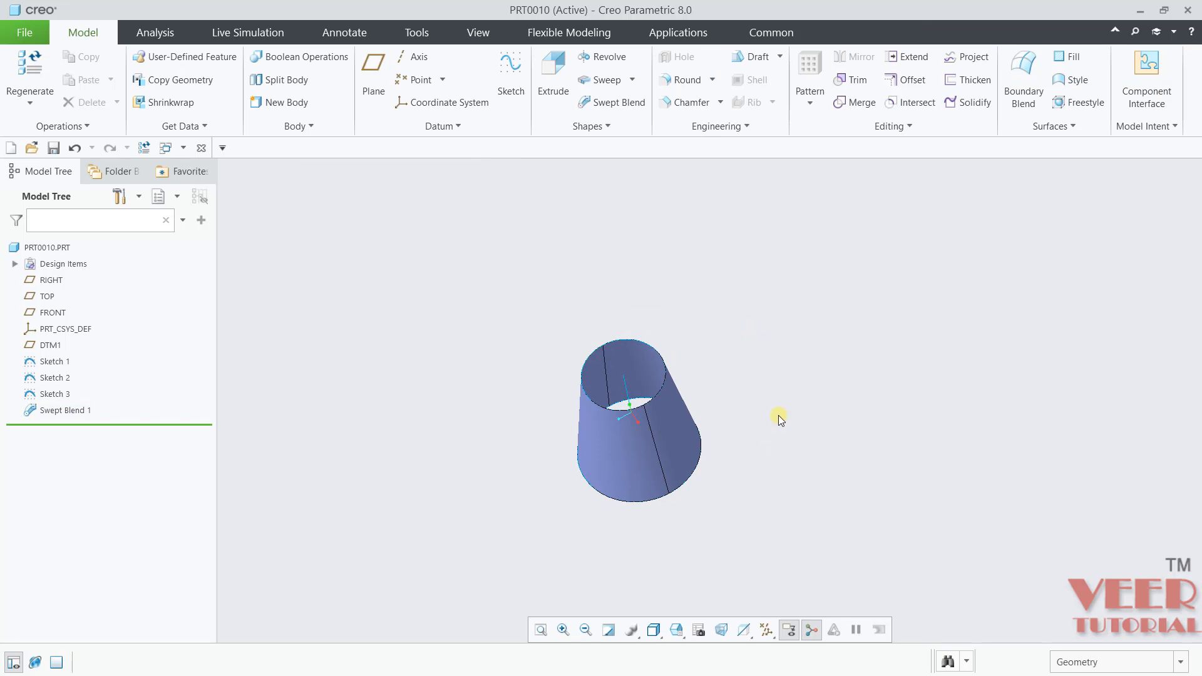
# Step: Delete the Swept Blend 1 feature
pyautogui.click(75, 410)
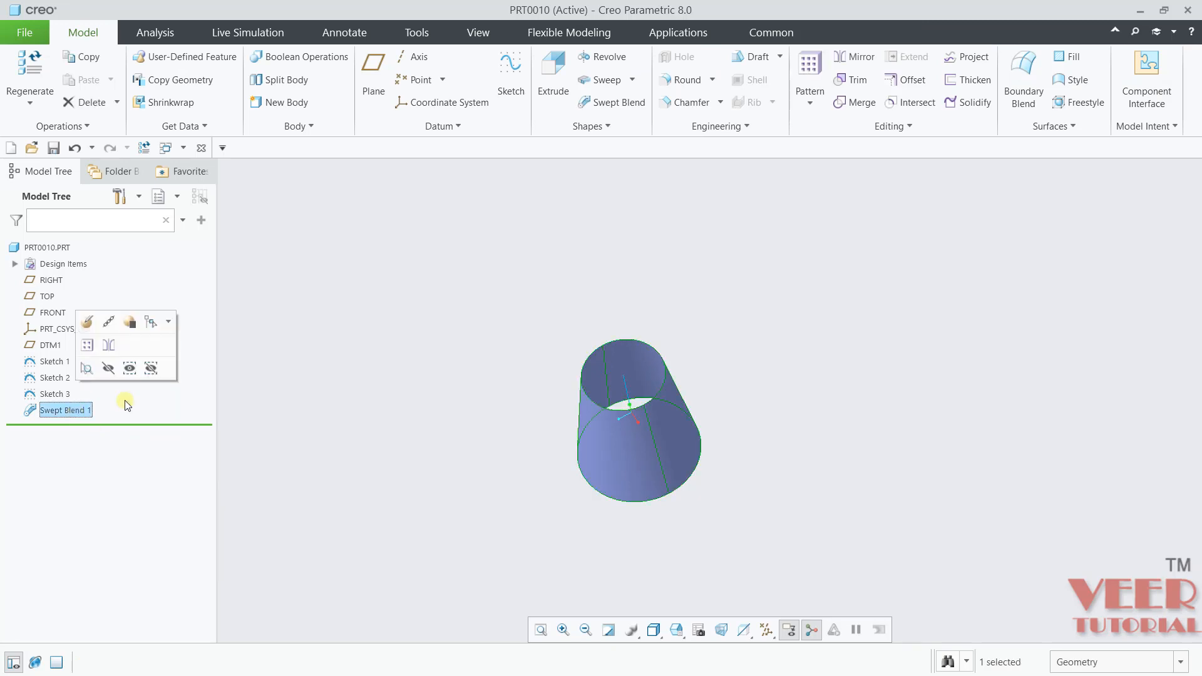
pyautogui.rightClick(73, 411)
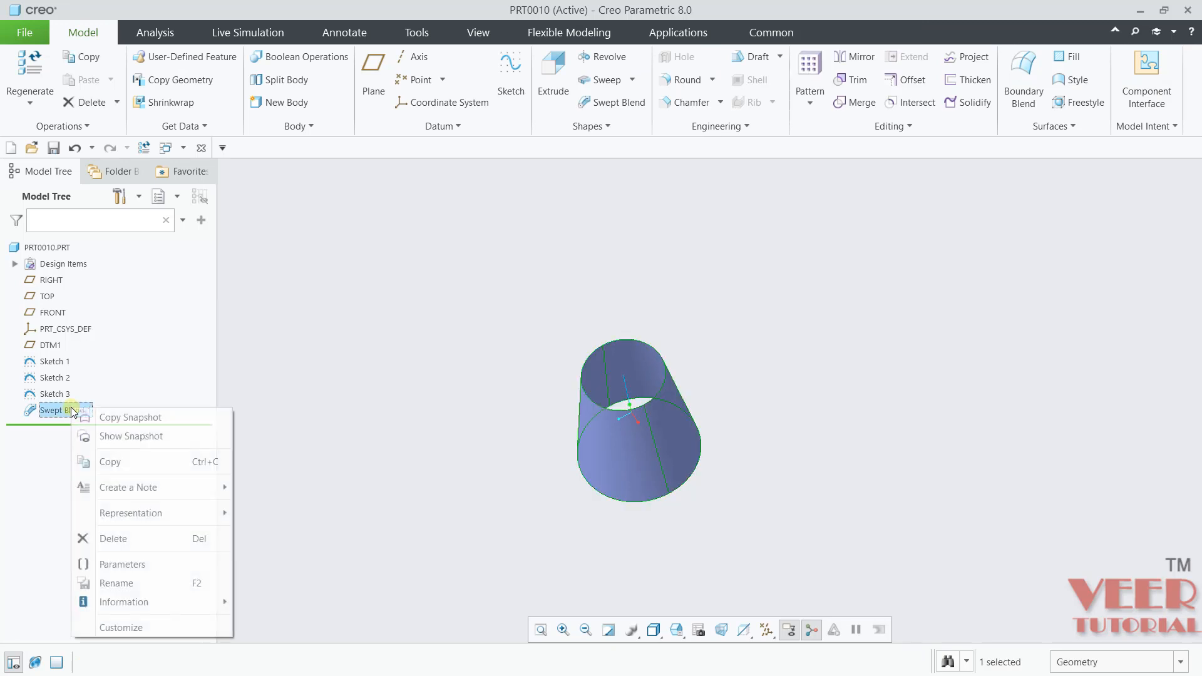
pyautogui.click(100, 538)
pyautogui.click(546, 369)
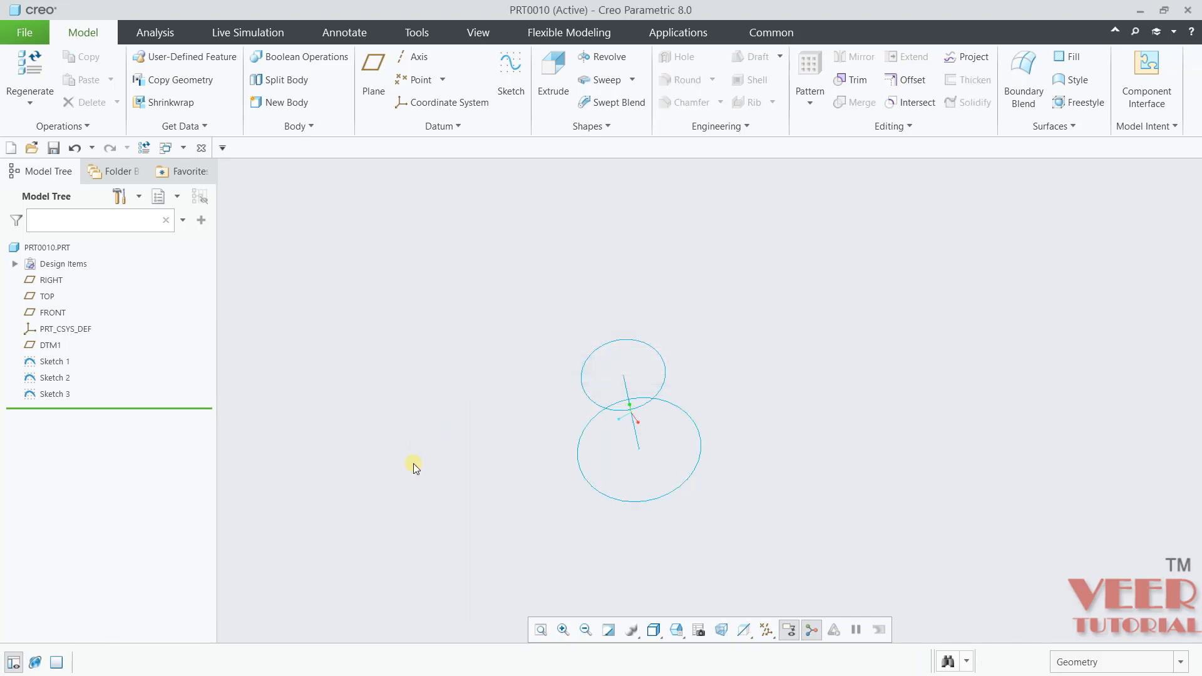
pyautogui.click(55, 394)
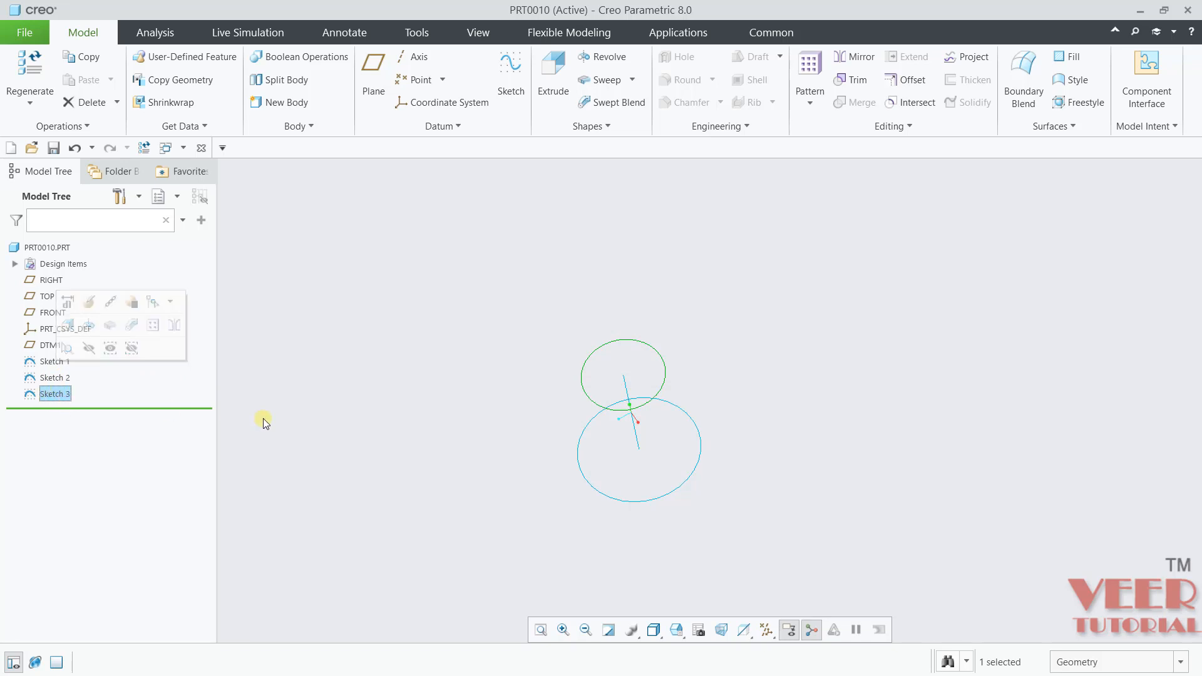
pyautogui.click(58, 395)
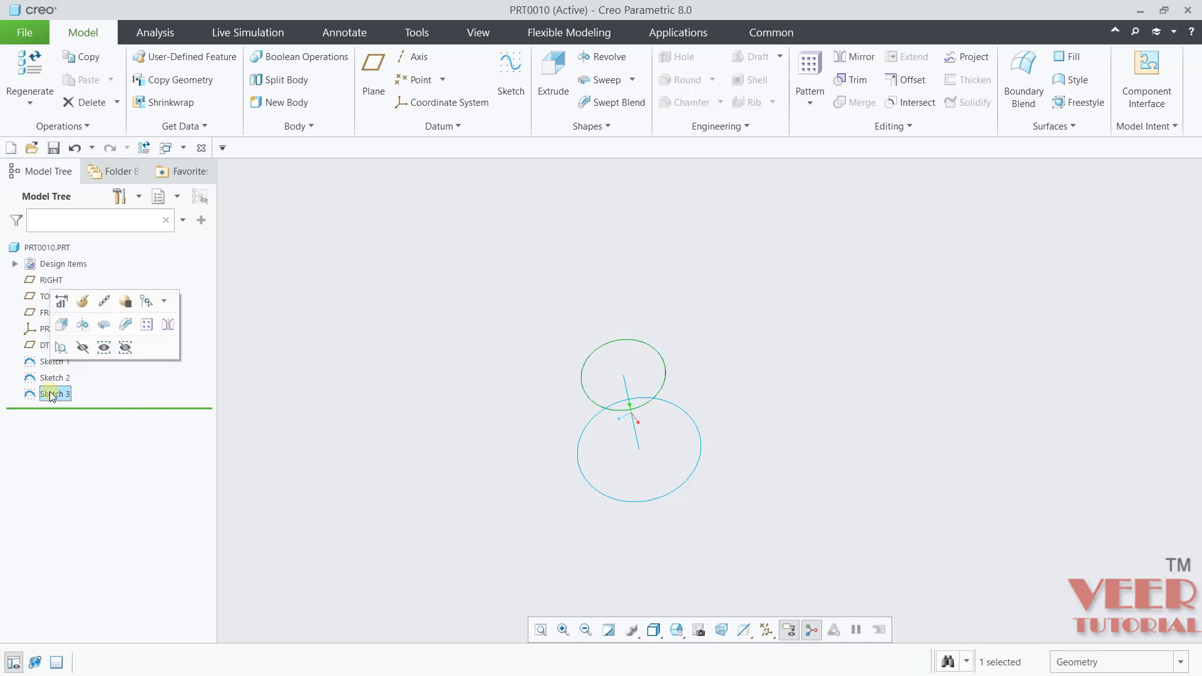
pyautogui.click(82, 323)
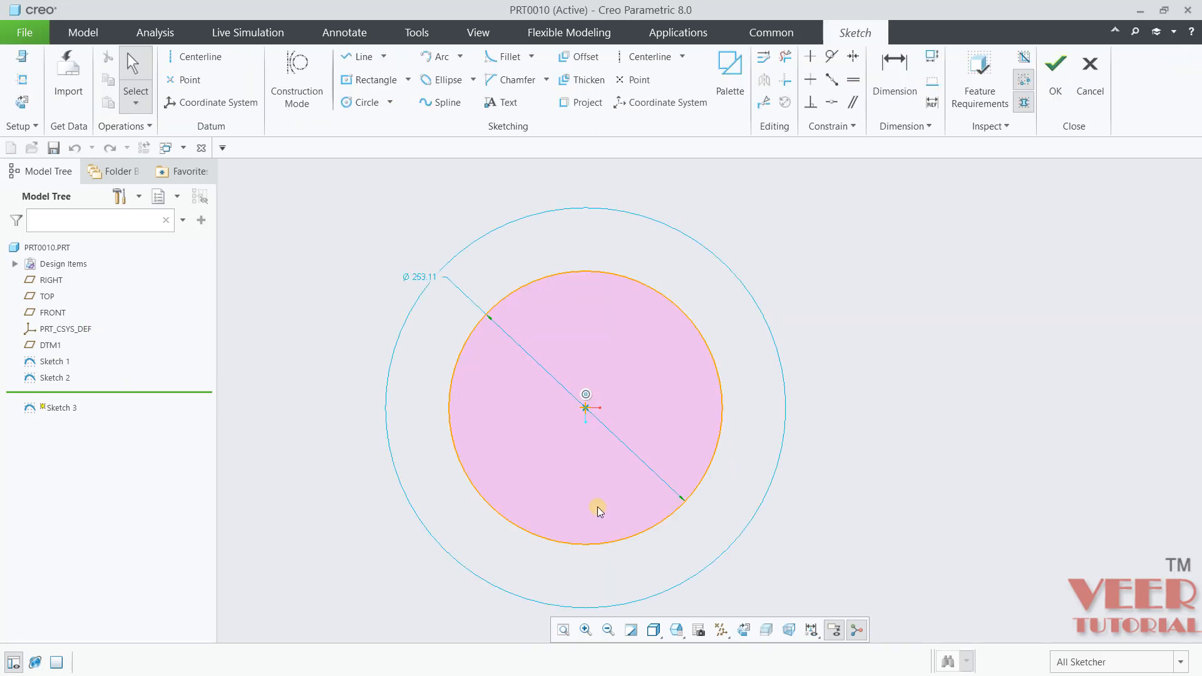
pyautogui.click(1089, 79)
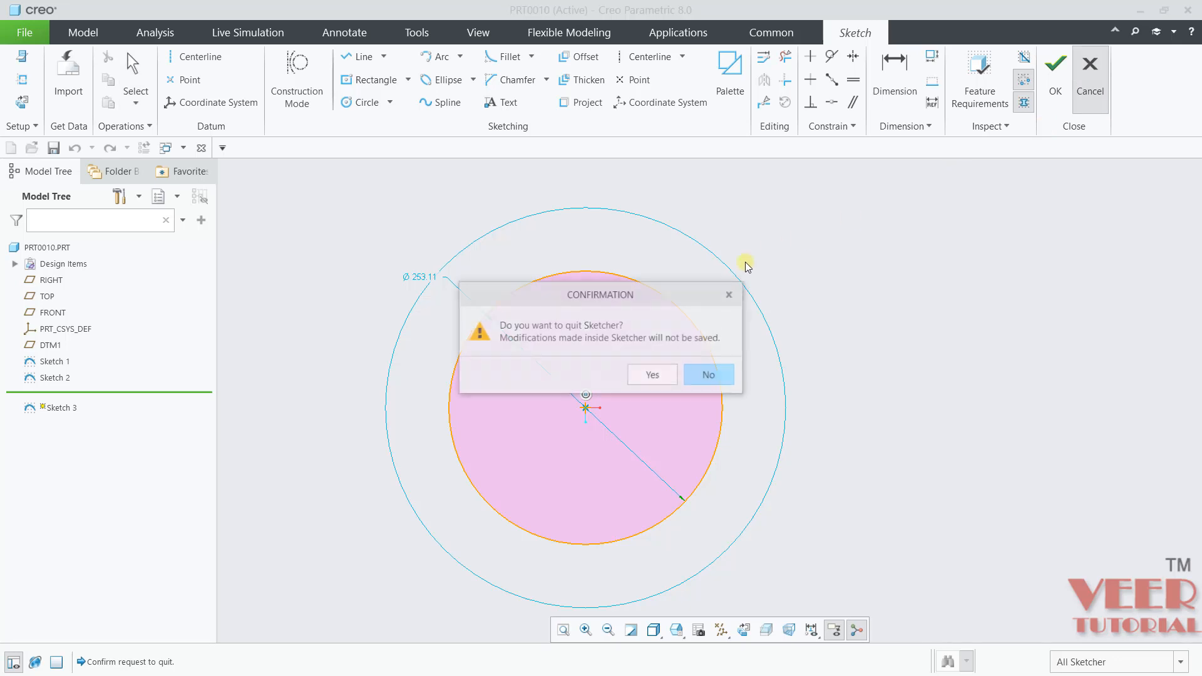
pyautogui.click(652, 375)
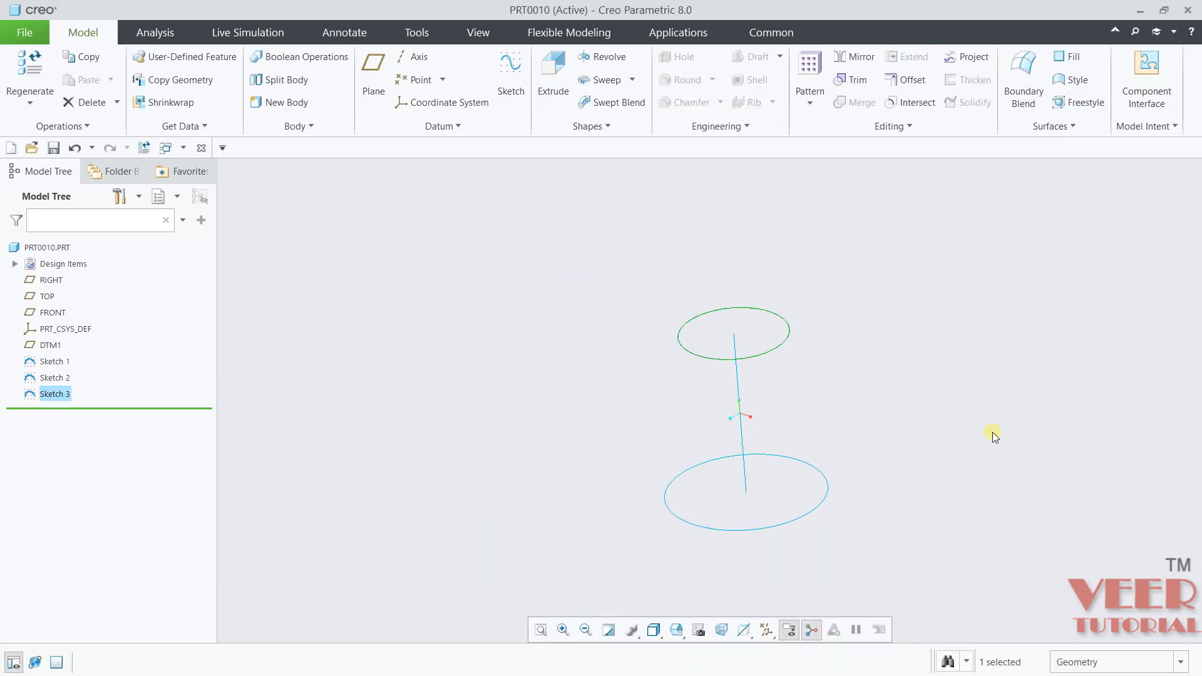
# Step: Open Sketch 2 for editing and turn on the display of all datum features
pyautogui.click(932, 476)
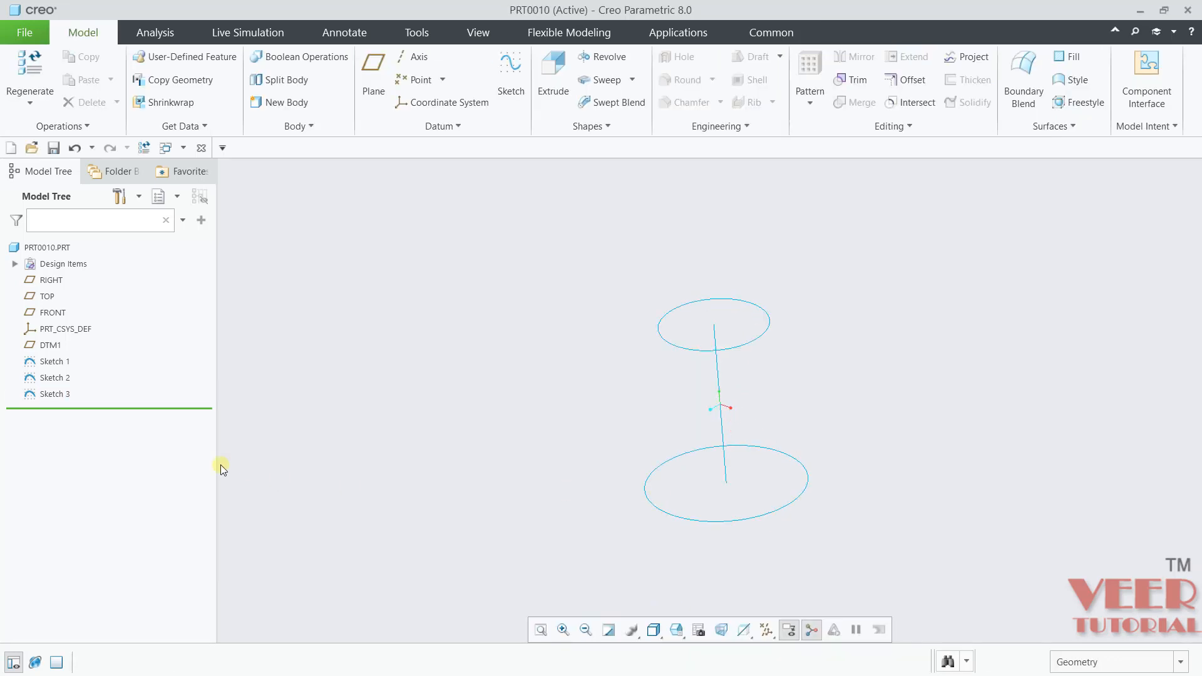
pyautogui.click(57, 379)
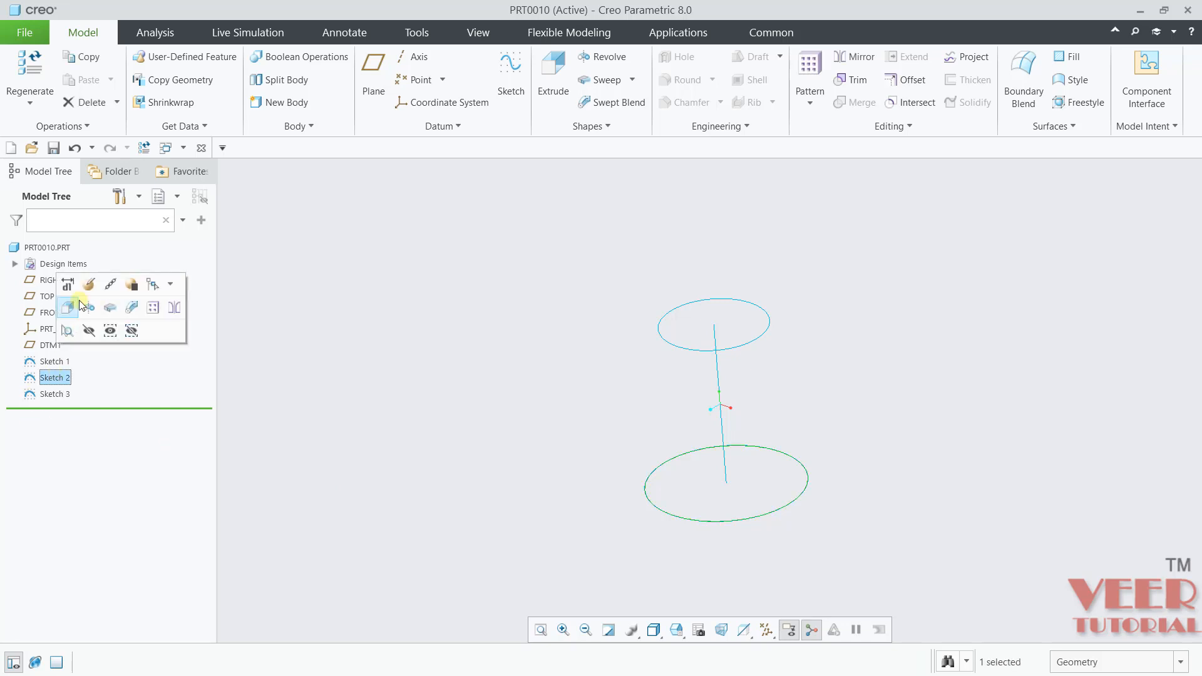
pyautogui.click(89, 285)
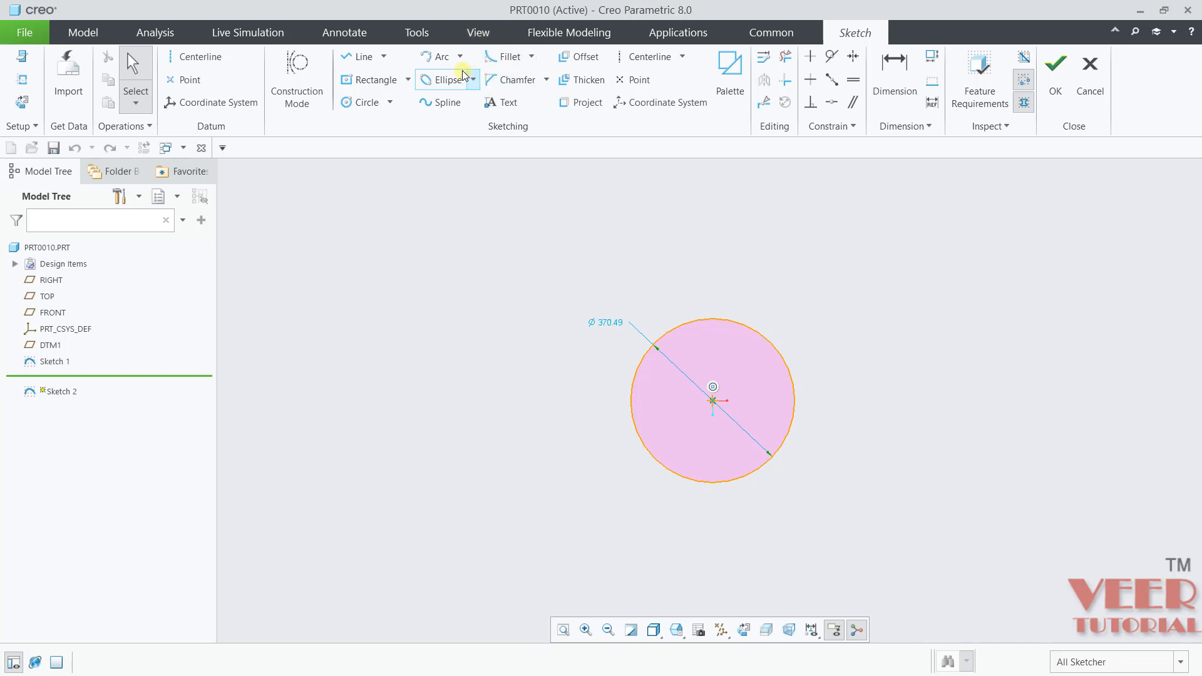
pyautogui.click(721, 629)
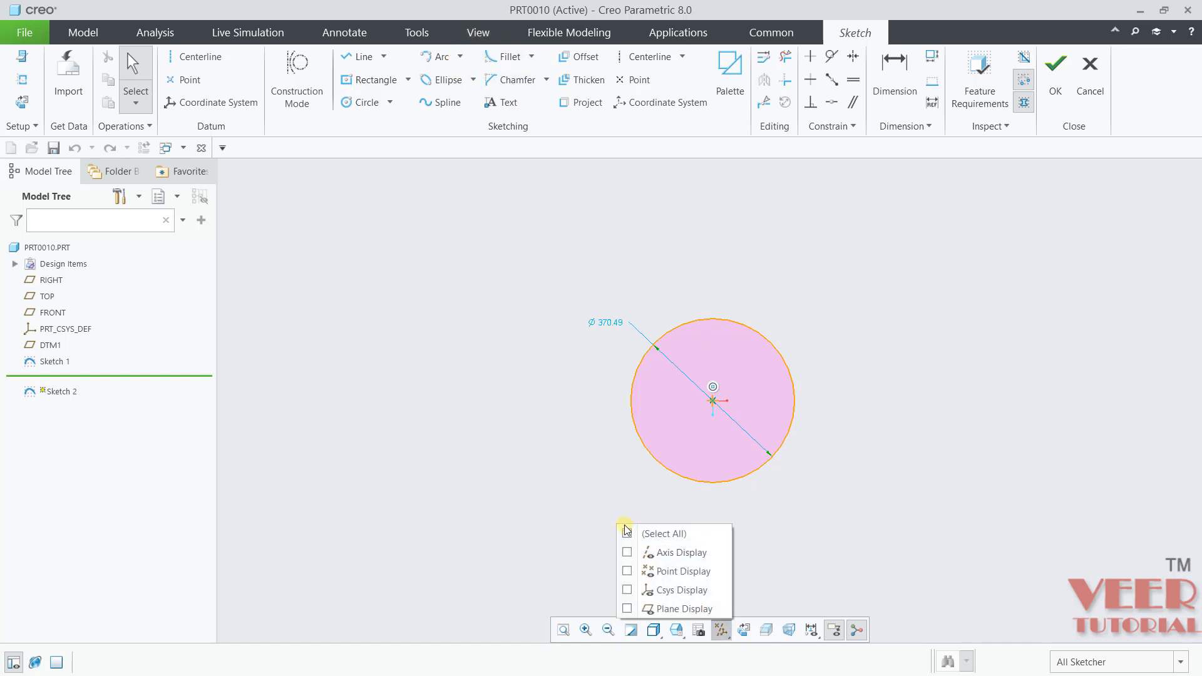
pyautogui.click(627, 534)
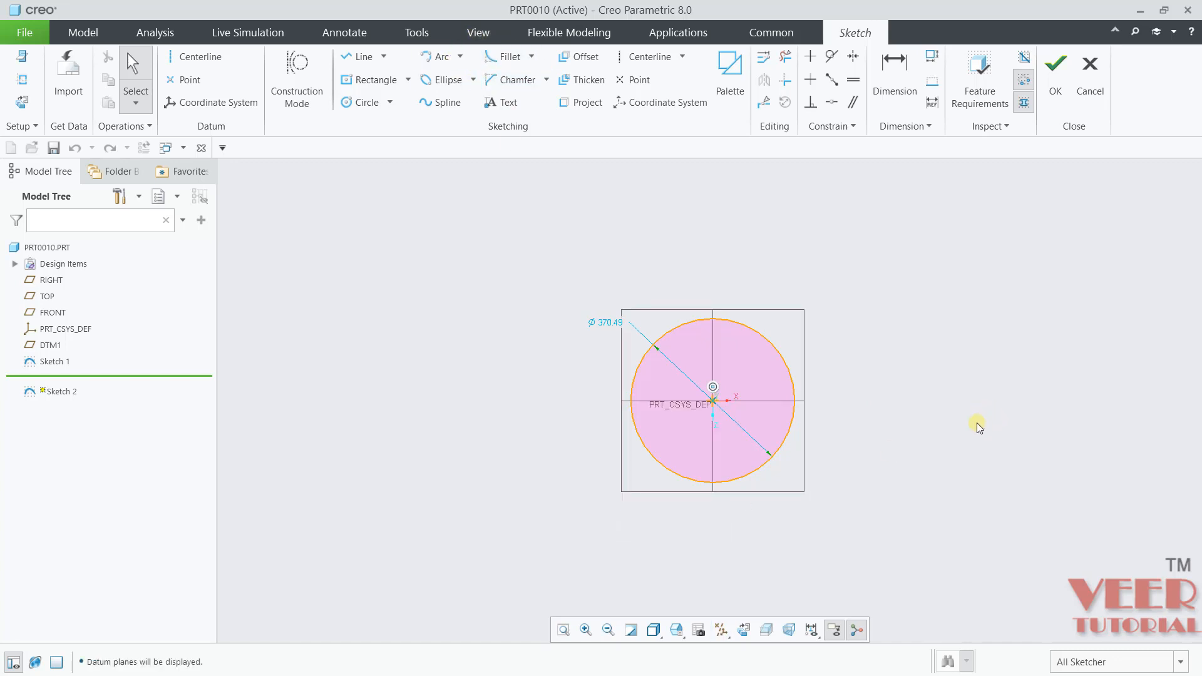
# Step: Remove the circle from the sketch with Delete Segment
pyautogui.scroll(1, 845, 401)
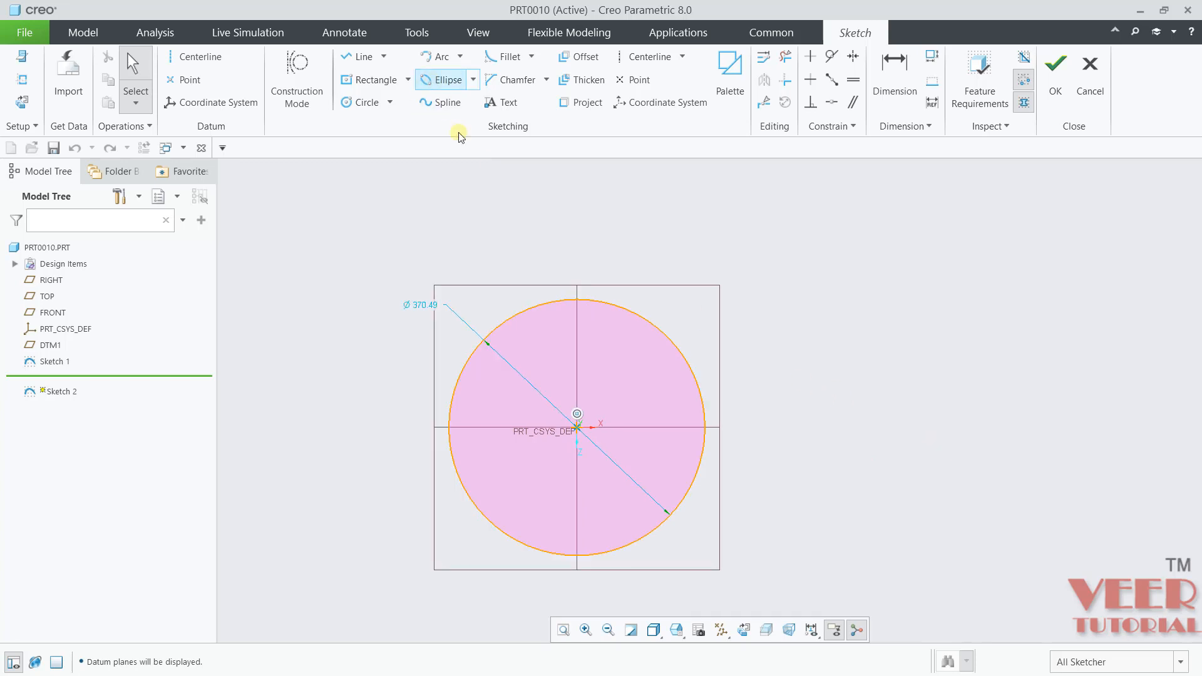
pyautogui.click(785, 56)
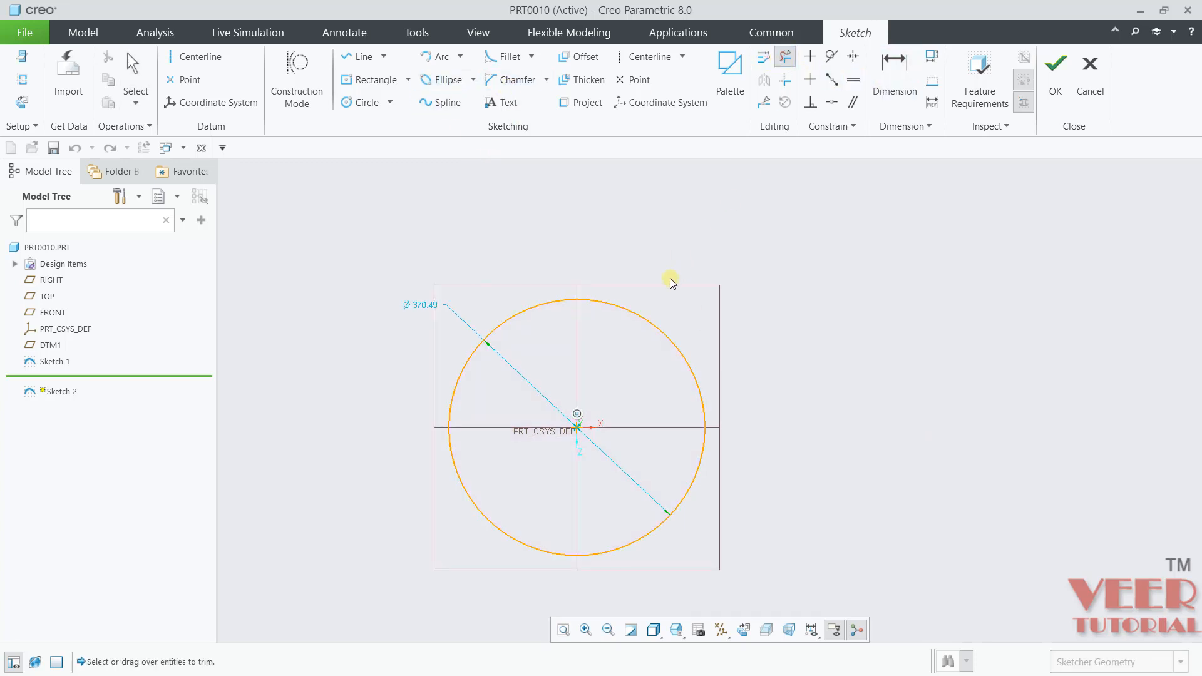
pyautogui.click(649, 317)
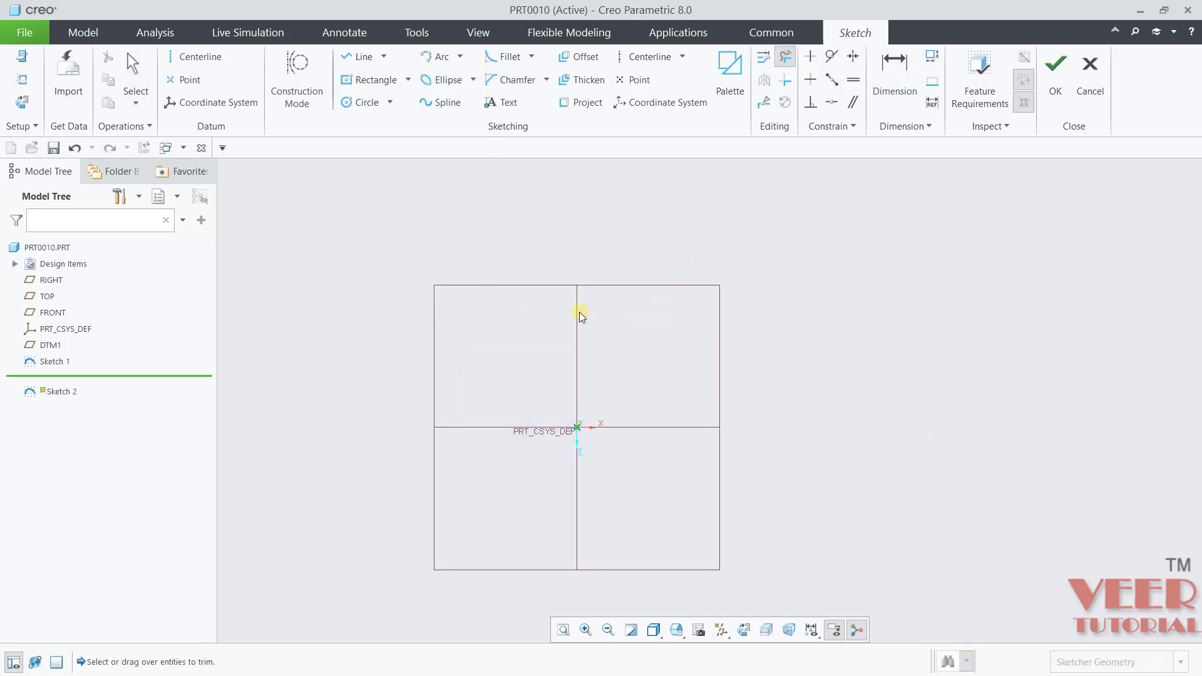
# Step: Sketch a center rectangle centred on the origin, slightly wider than the datum plane outline, and finish the sketch
pyautogui.click(408, 80)
pyautogui.click(351, 100)
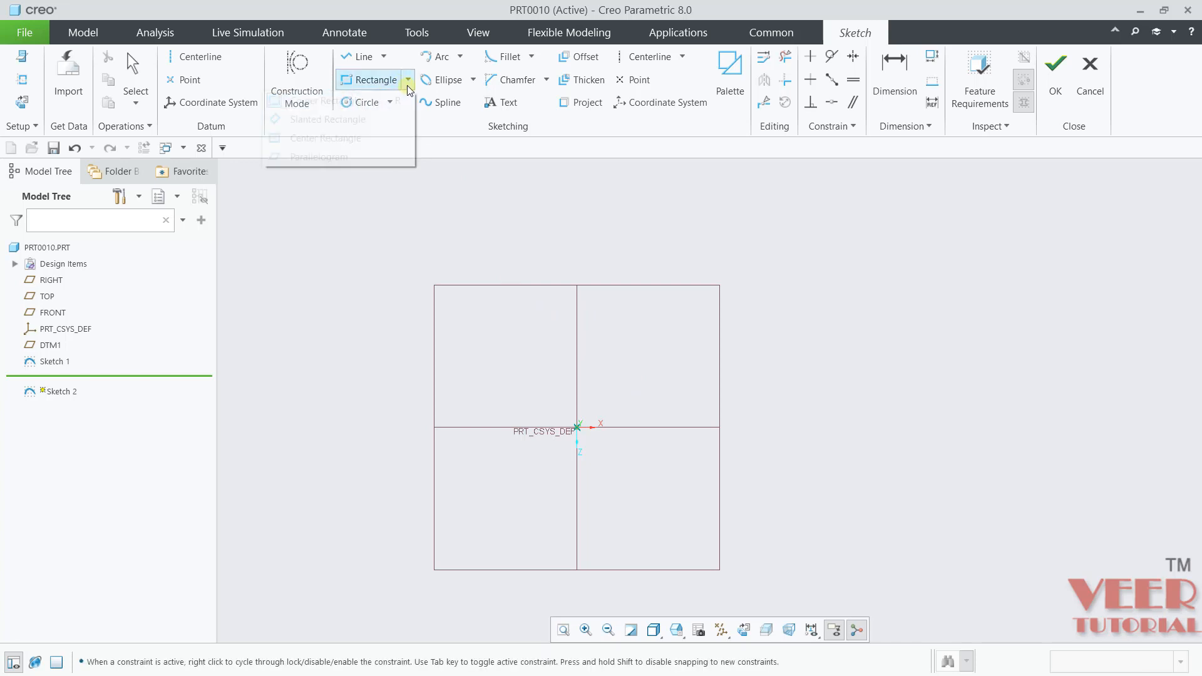
pyautogui.click(325, 138)
pyautogui.click(576, 427)
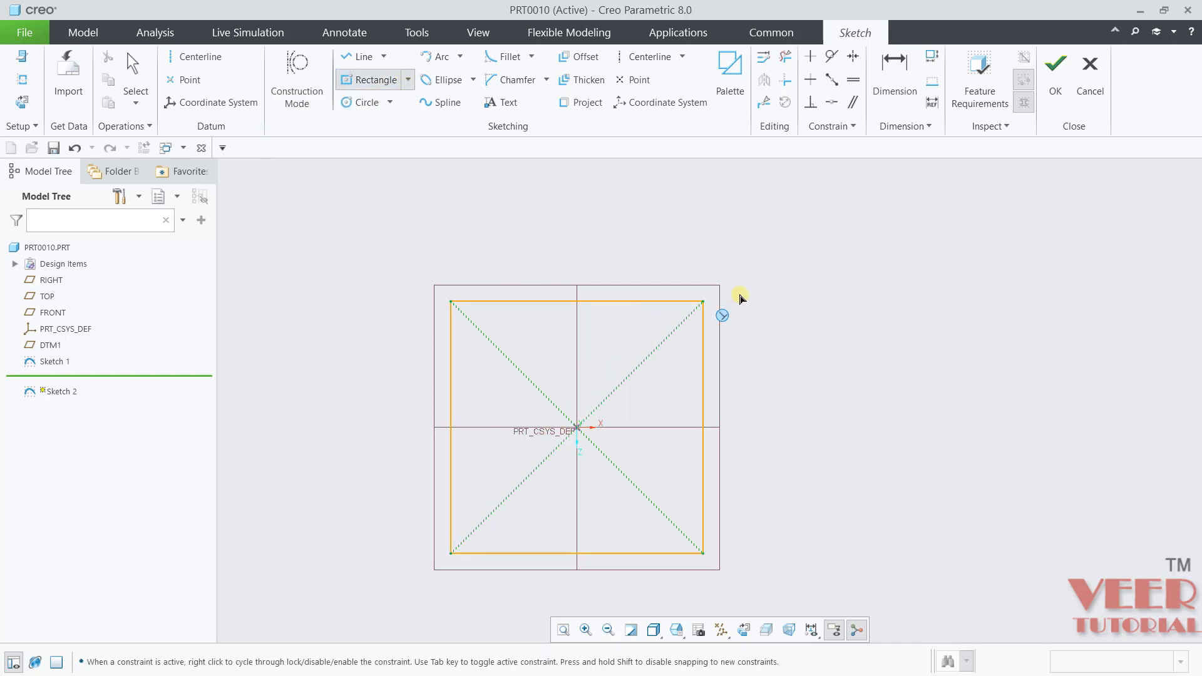
pyautogui.click(743, 295)
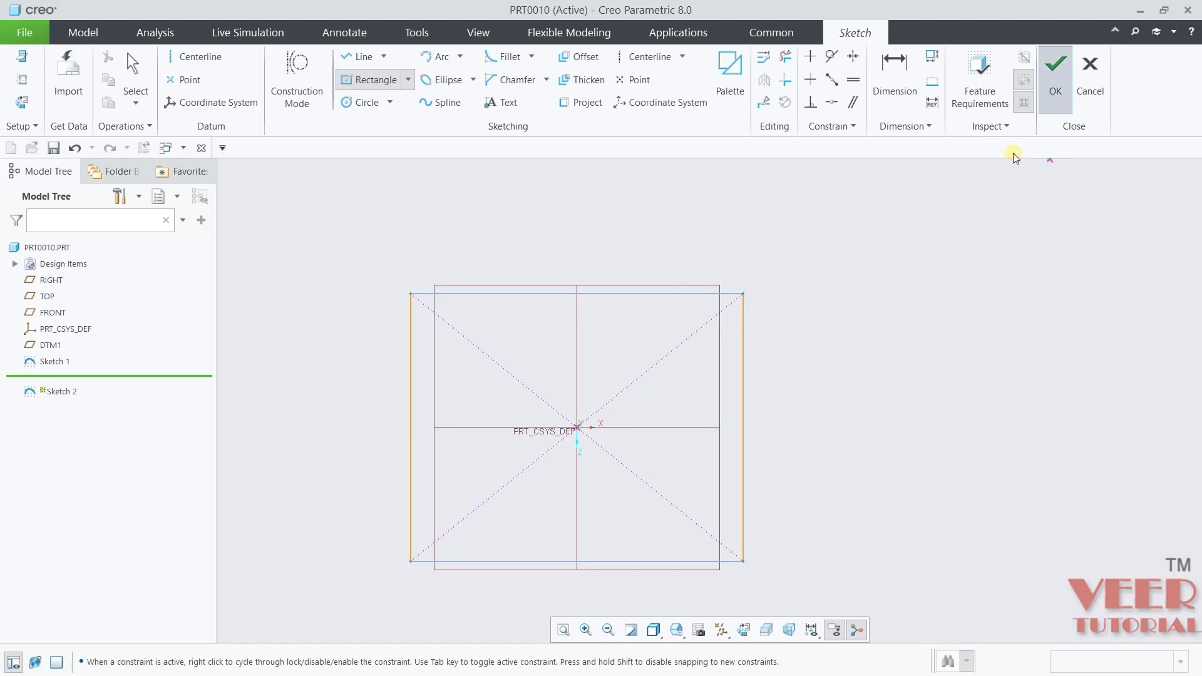
# Step: Turn off the display of all datum features in the part
pyautogui.scroll(2, 818, 413)
pyautogui.moveTo(818, 416)
pyautogui.mouseDown(button='middle')
pyautogui.moveTo(819, 349)
pyautogui.moveTo(797, 299)
pyautogui.moveTo(766, 358)
pyautogui.moveTo(783, 340)
pyautogui.moveTo(786, 352)
pyautogui.mouseUp(button='middle')
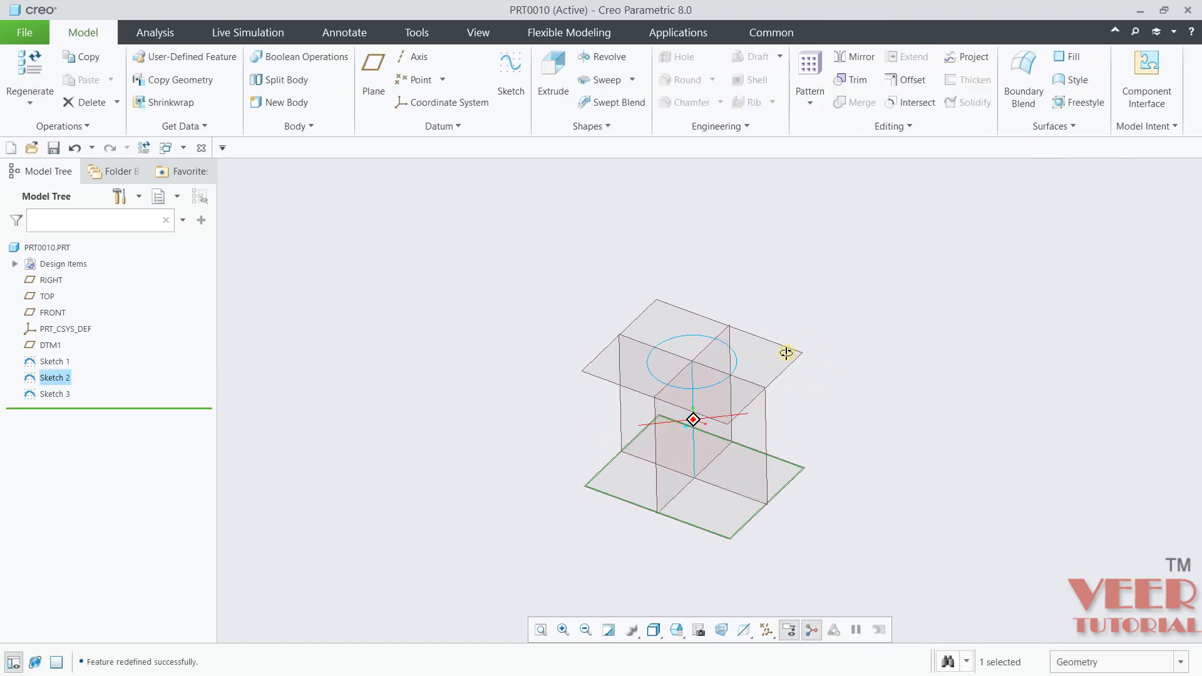
pyautogui.click(773, 630)
pyautogui.click(694, 506)
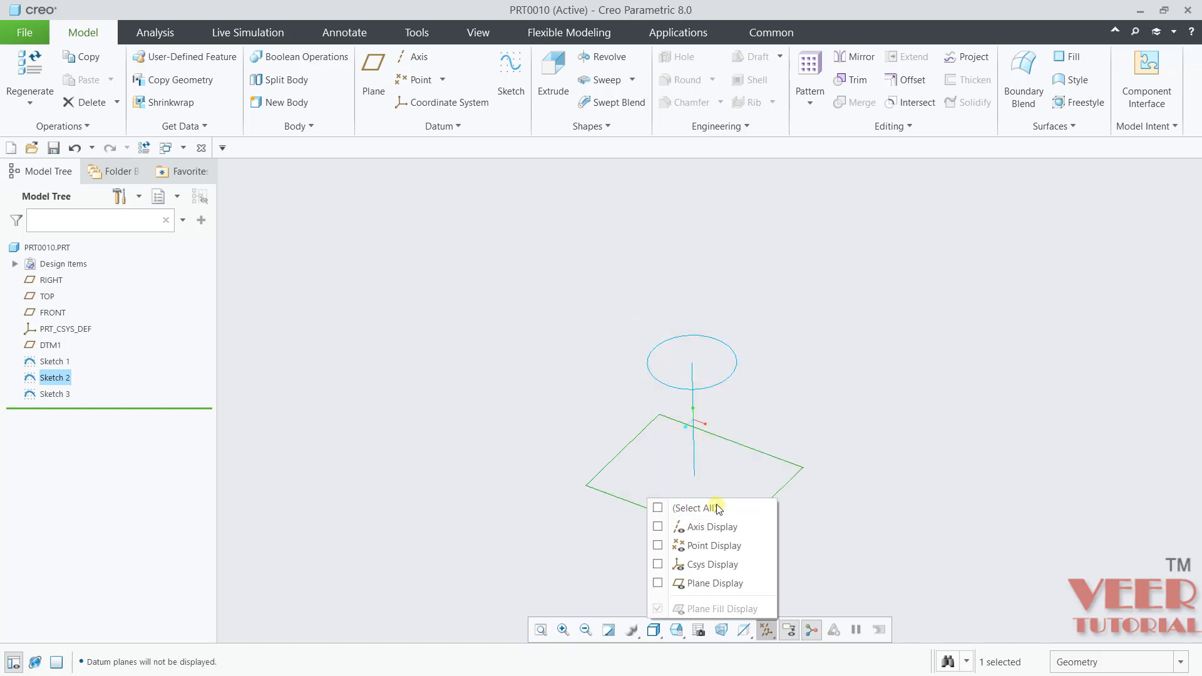
pyautogui.click(937, 481)
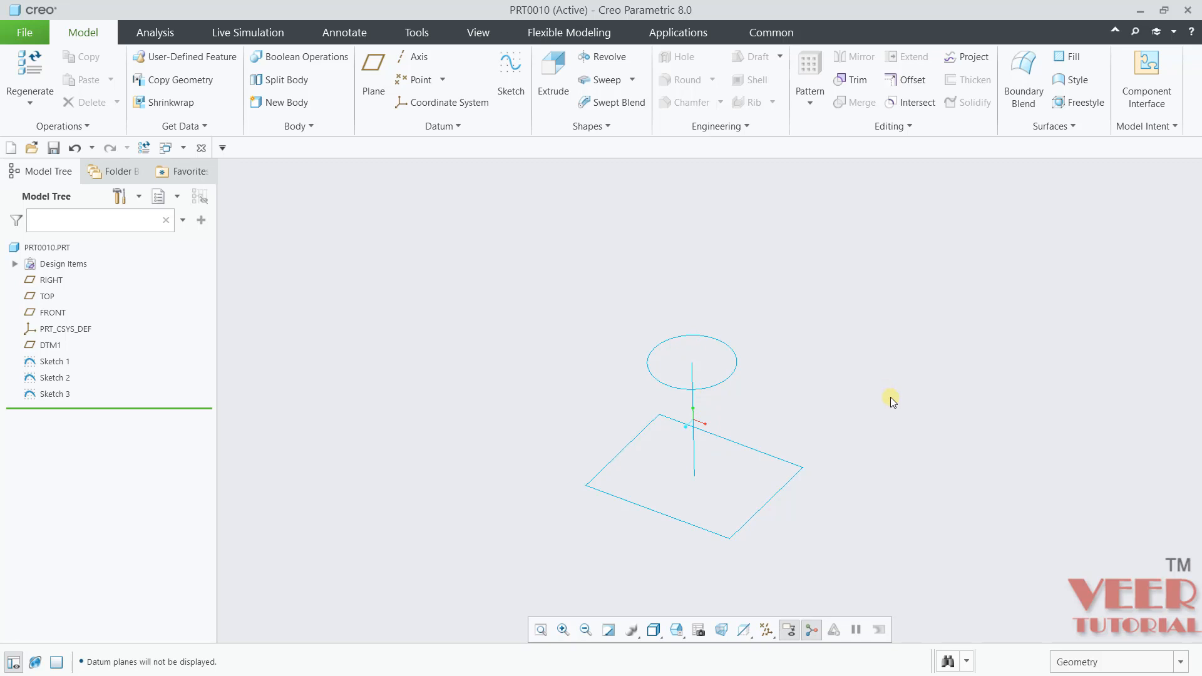
# Step: Start a swept blend along the vertical line and use Selected Sections with the lower rectangle as Section 1
pyautogui.click(615, 106)
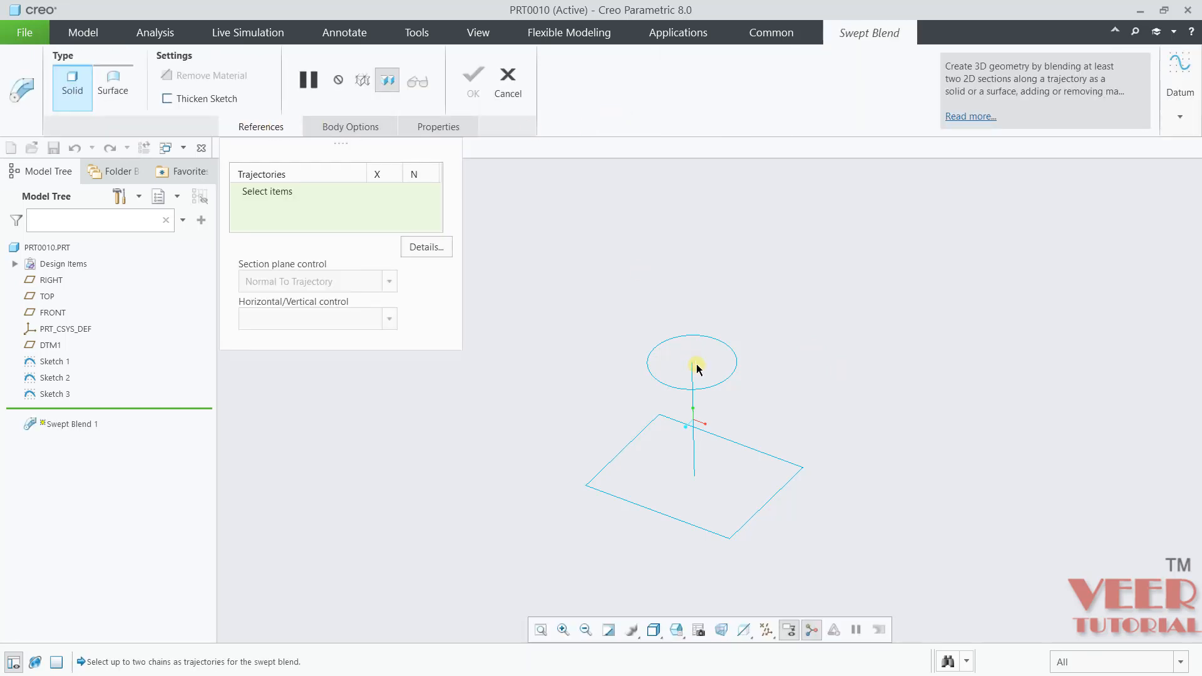
pyautogui.click(693, 408)
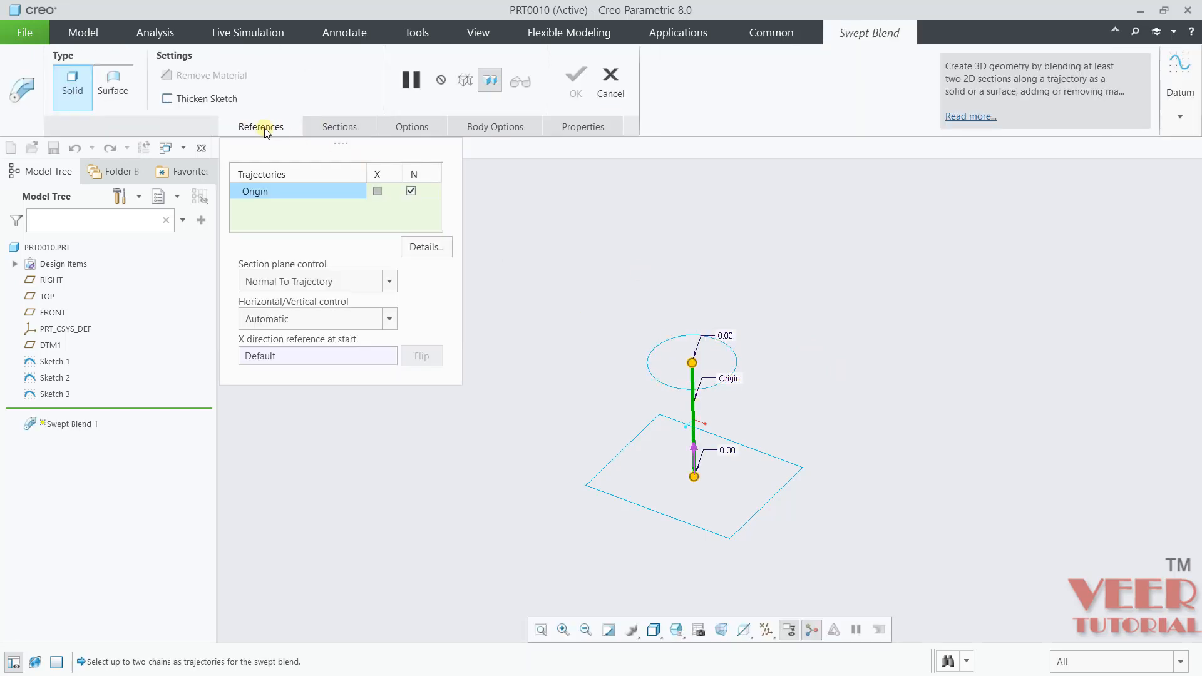
pyautogui.click(345, 128)
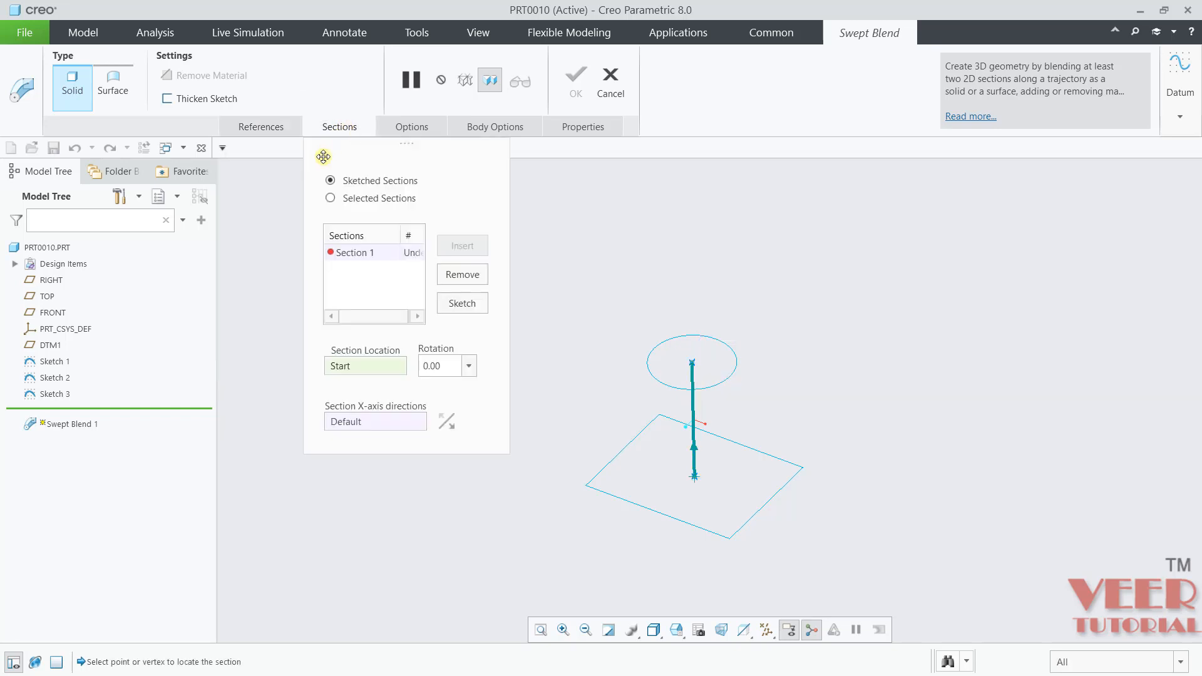
pyautogui.click(354, 198)
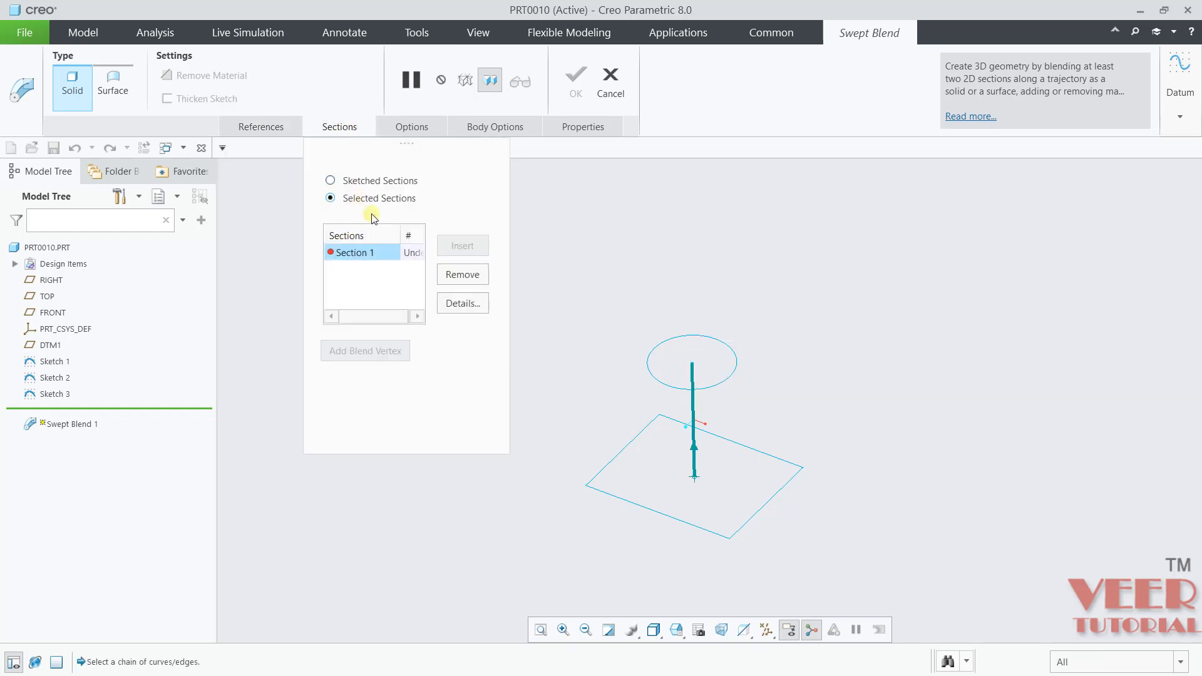
pyautogui.scroll(2, 732, 536)
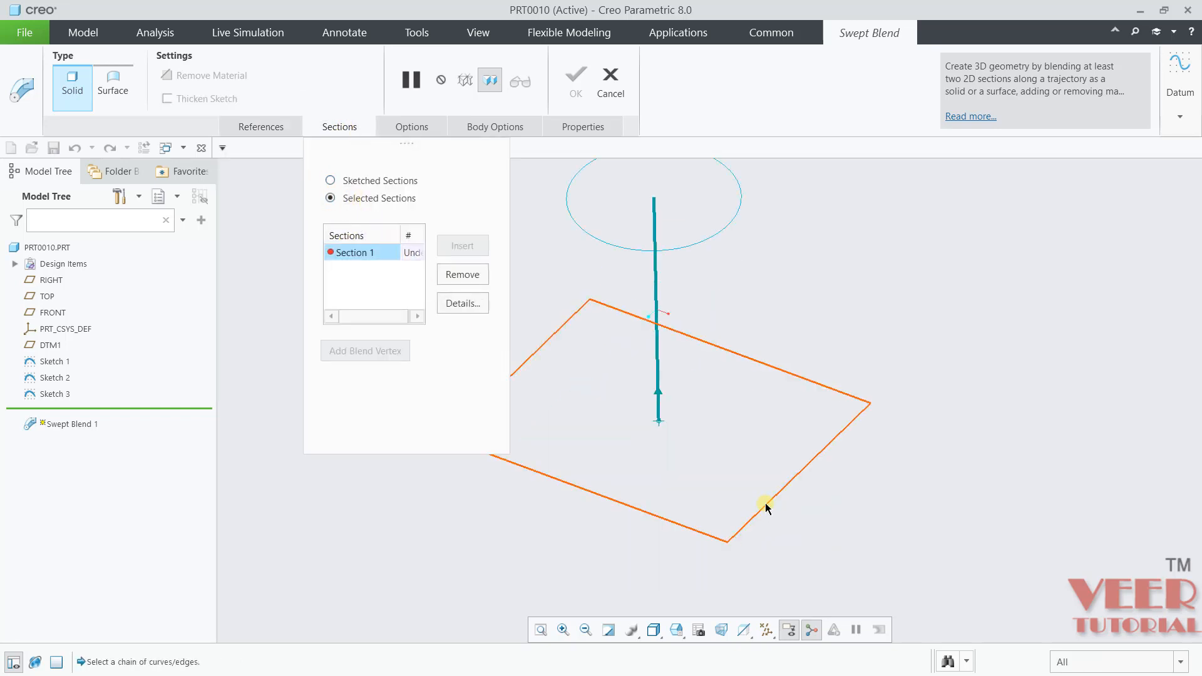
pyautogui.click(765, 501)
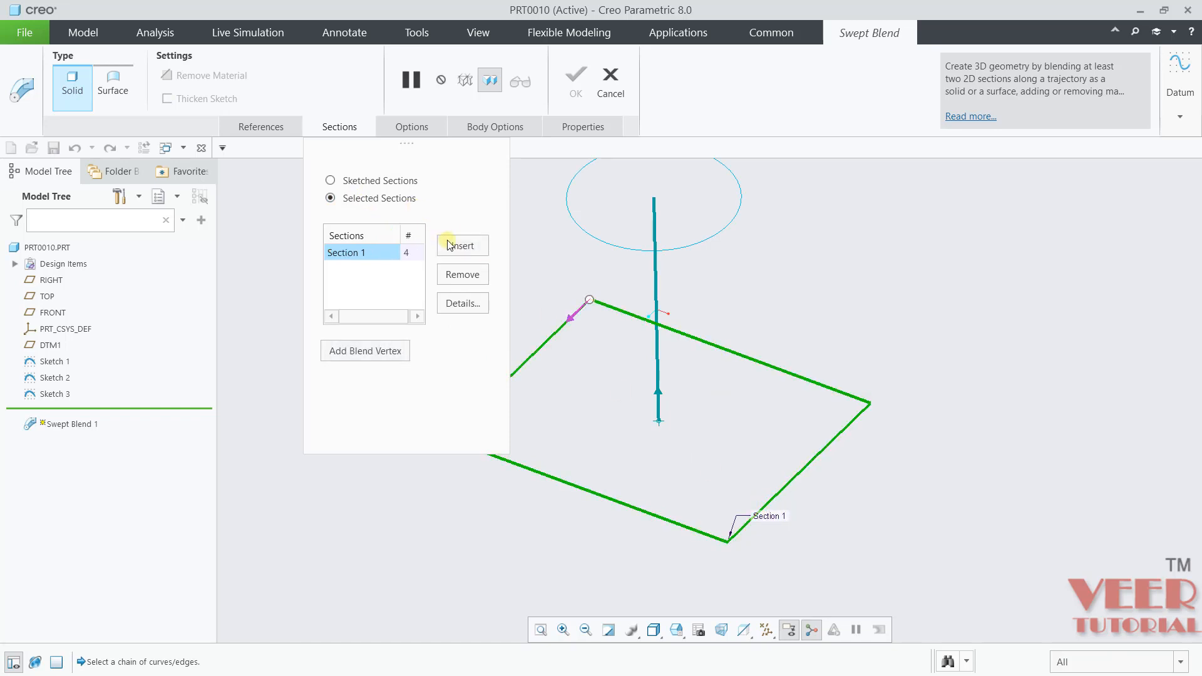
# Step: Insert a second section in the swept blend and select the upper circle for it
pyautogui.click(452, 247)
pyautogui.click(703, 241)
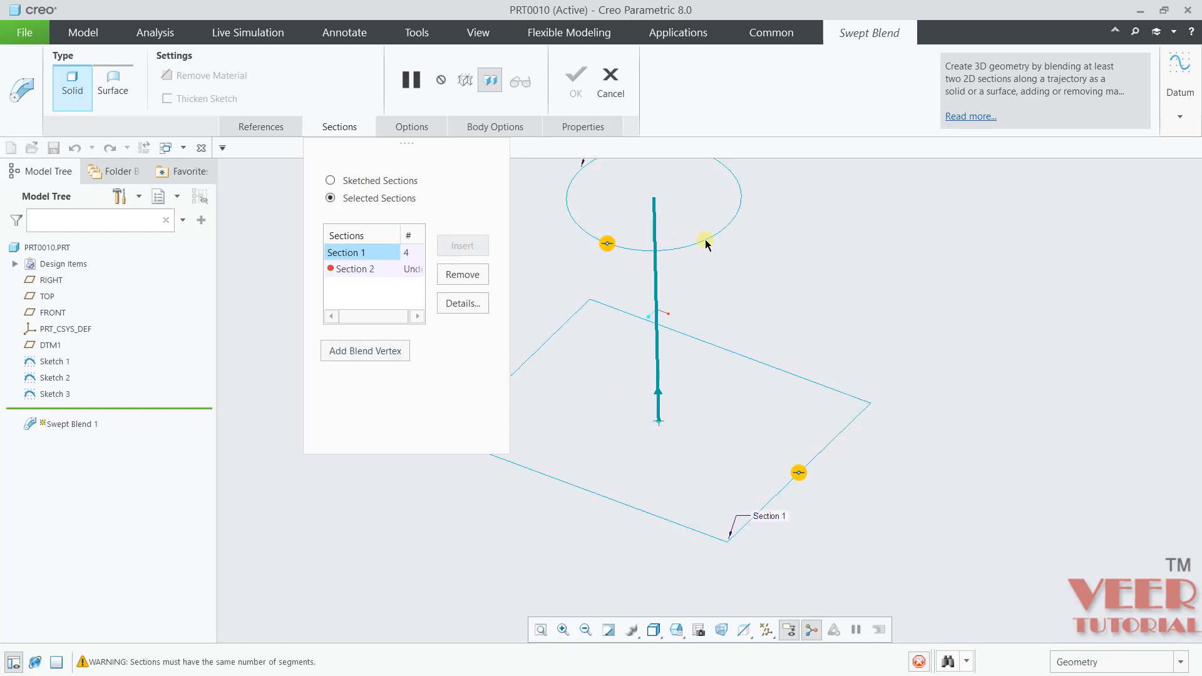
pyautogui.scroll(1, 667, 494)
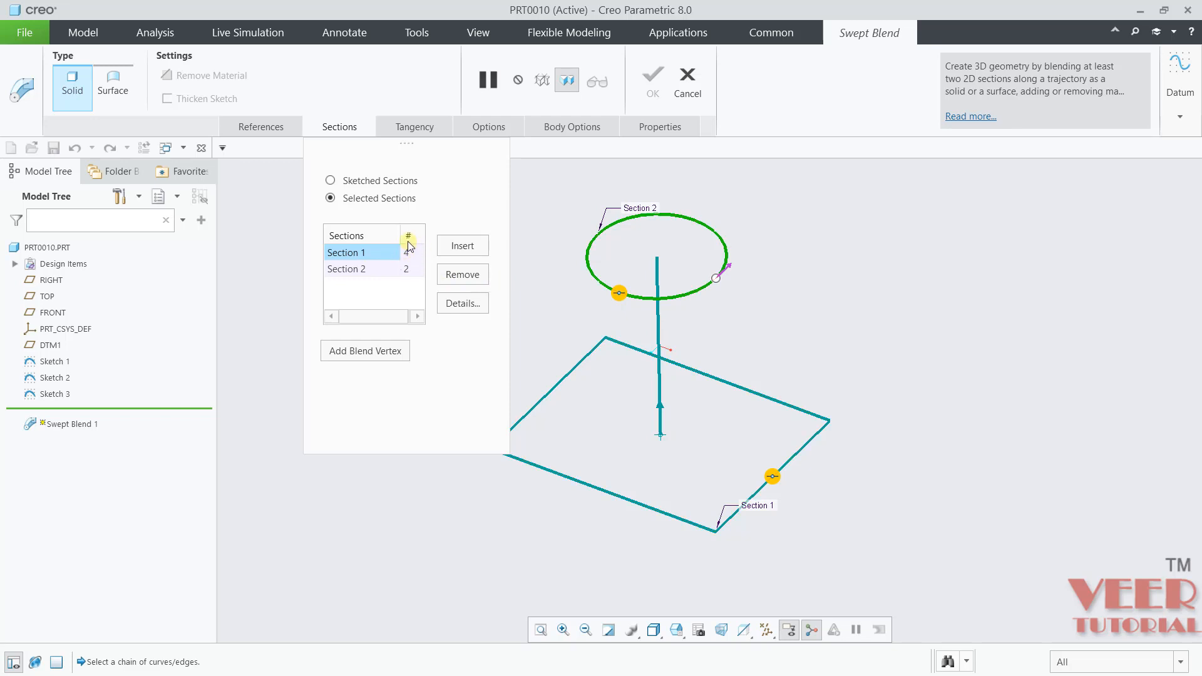
# Step: Add two blend vertices to Section 2 so its segment count matches the rectangle's four
pyautogui.click(379, 270)
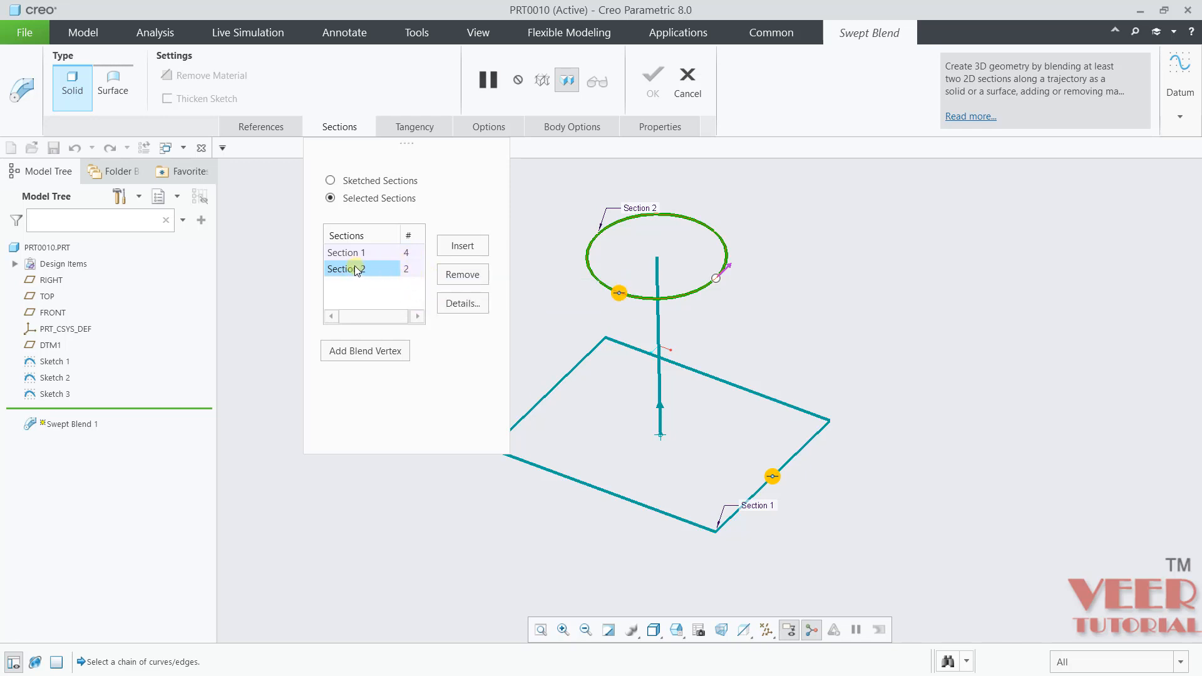
pyautogui.click(382, 360)
pyautogui.click(376, 354)
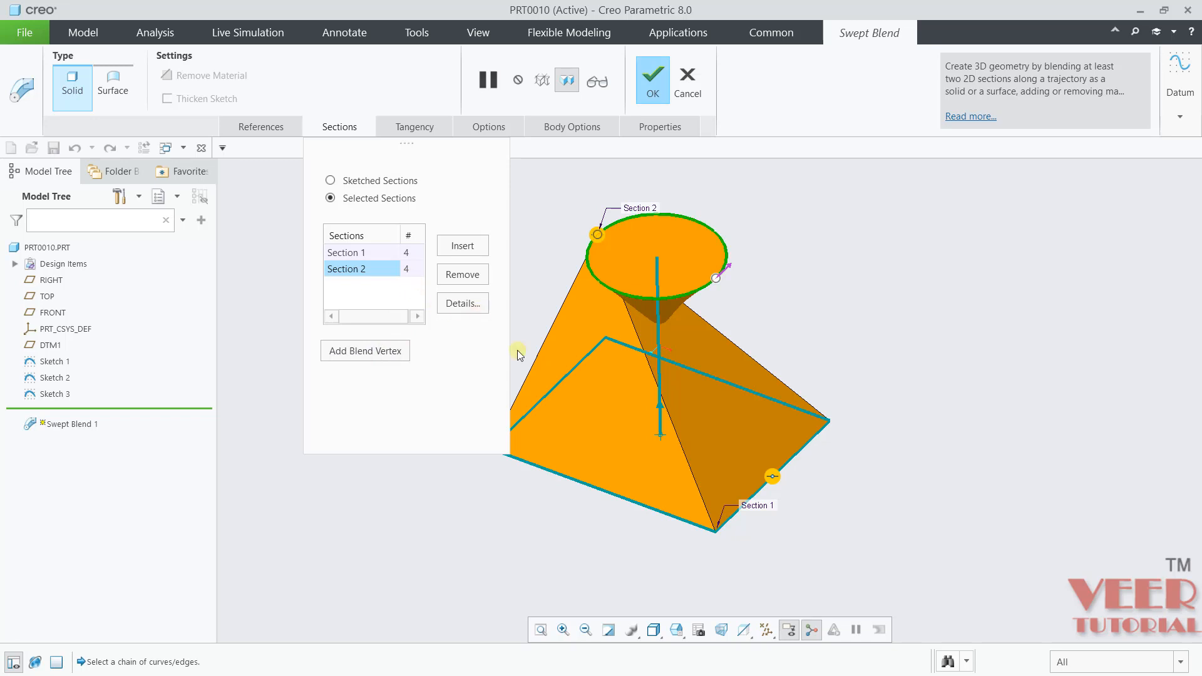
# Step: Move the start point of Section 2 around the circle to its opposite side to untwist the blend
pyautogui.scroll(-3, 732, 441)
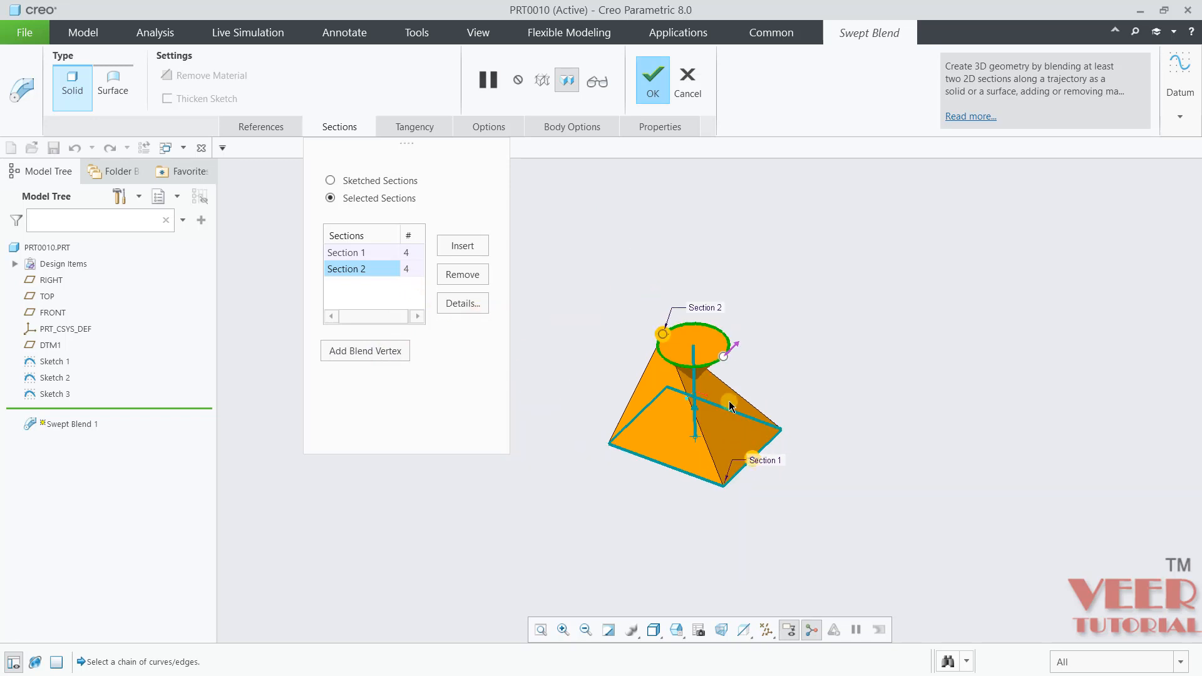
pyautogui.scroll(4, 730, 401)
pyautogui.moveTo(682, 378); pyautogui.dragTo(753, 369, button='middle')
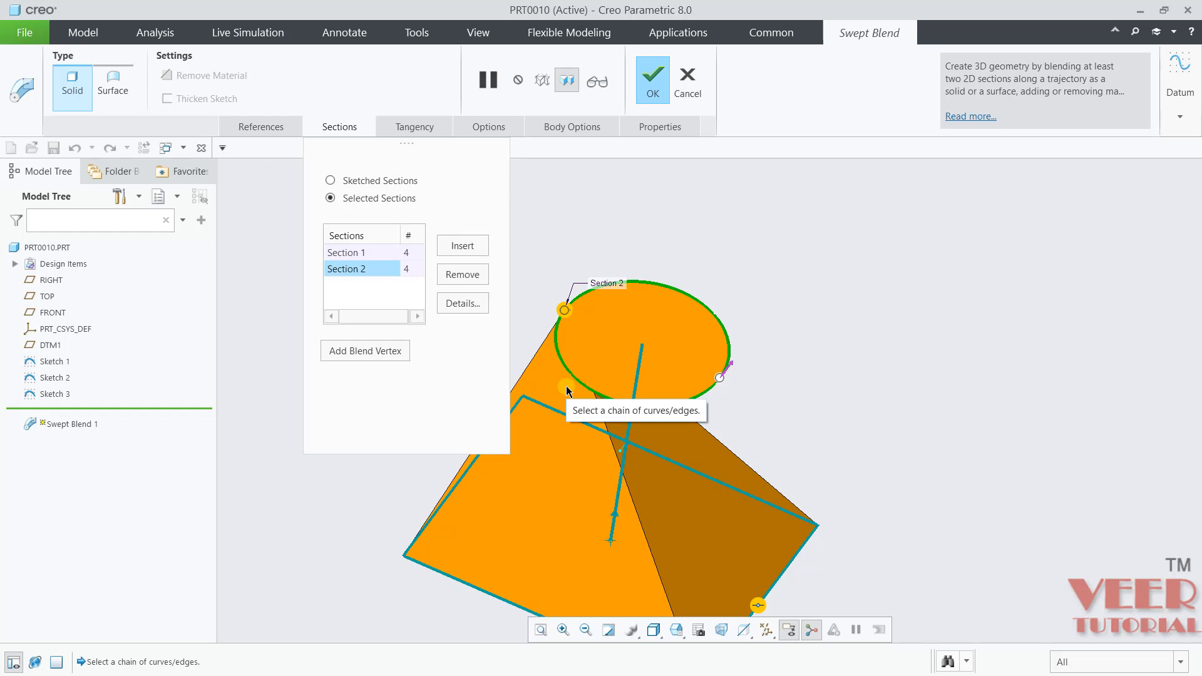
pyautogui.scroll(-5, 543, 338)
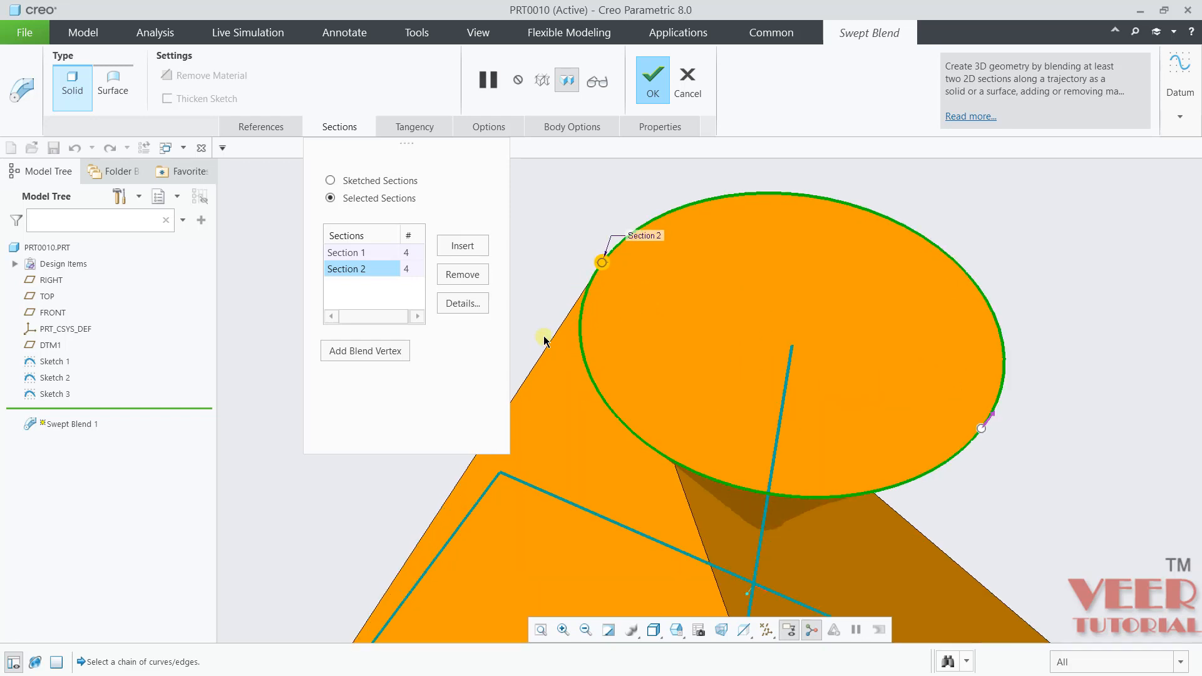
pyautogui.scroll(5, 617, 258)
pyautogui.scroll(-5, 881, 419)
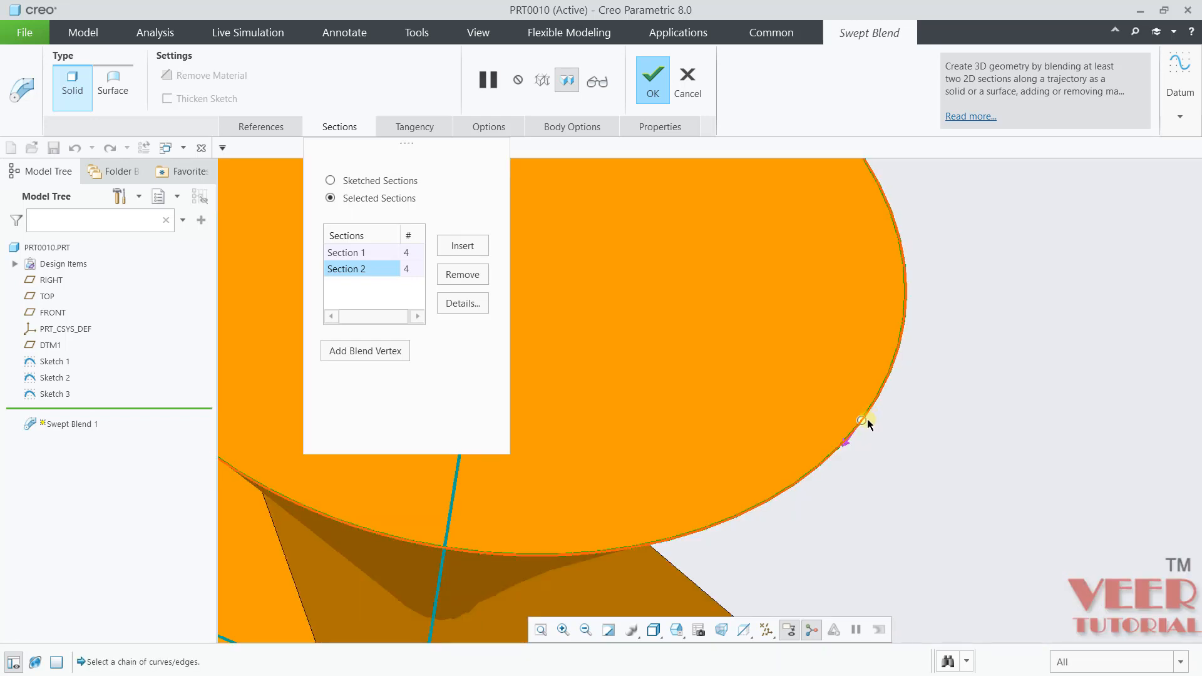
pyautogui.click(863, 421)
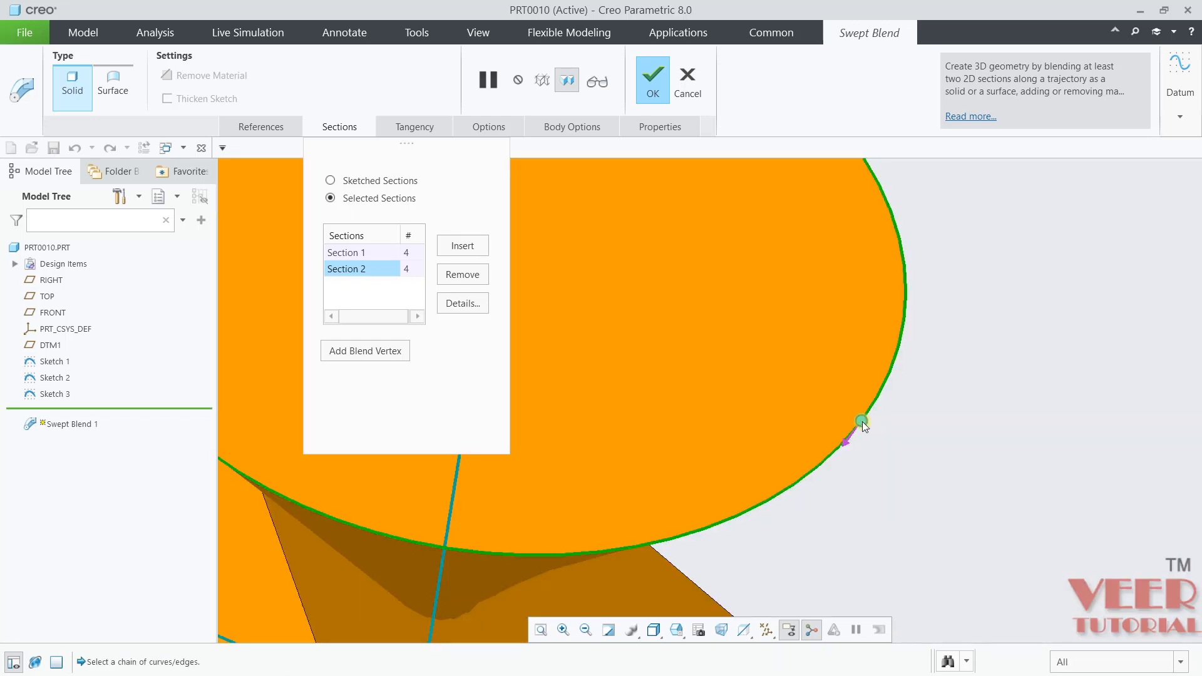
pyautogui.scroll(-3, 868, 441)
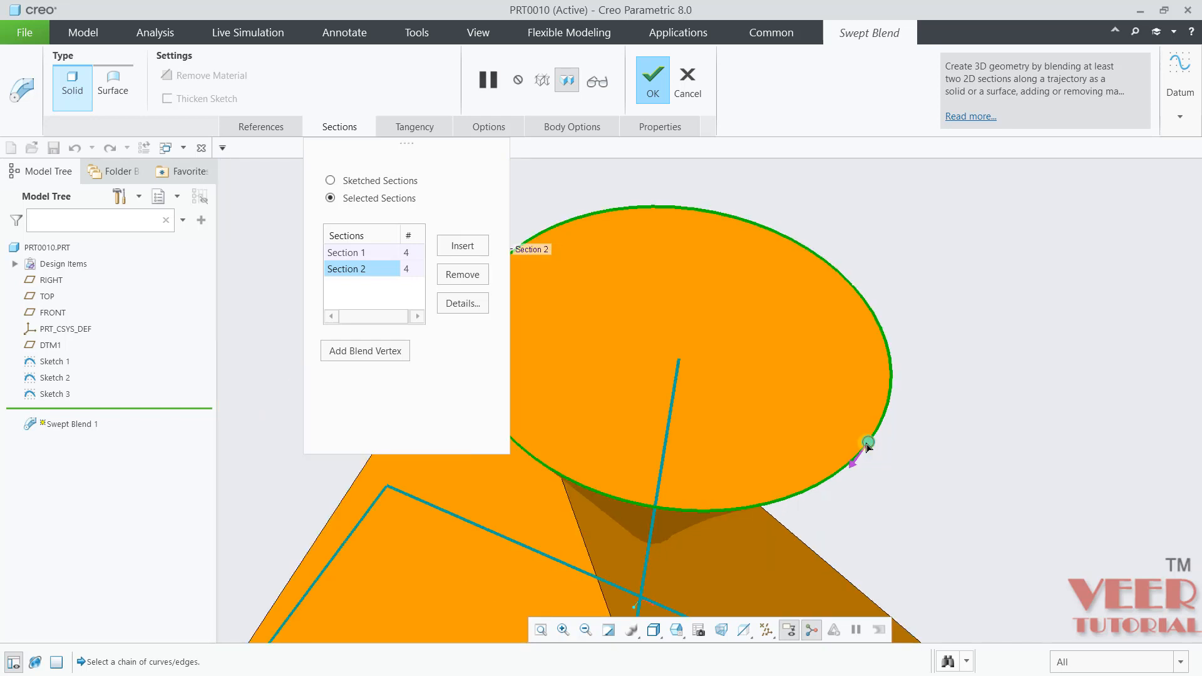
pyautogui.moveTo(867, 443); pyautogui.dragTo(514, 440)
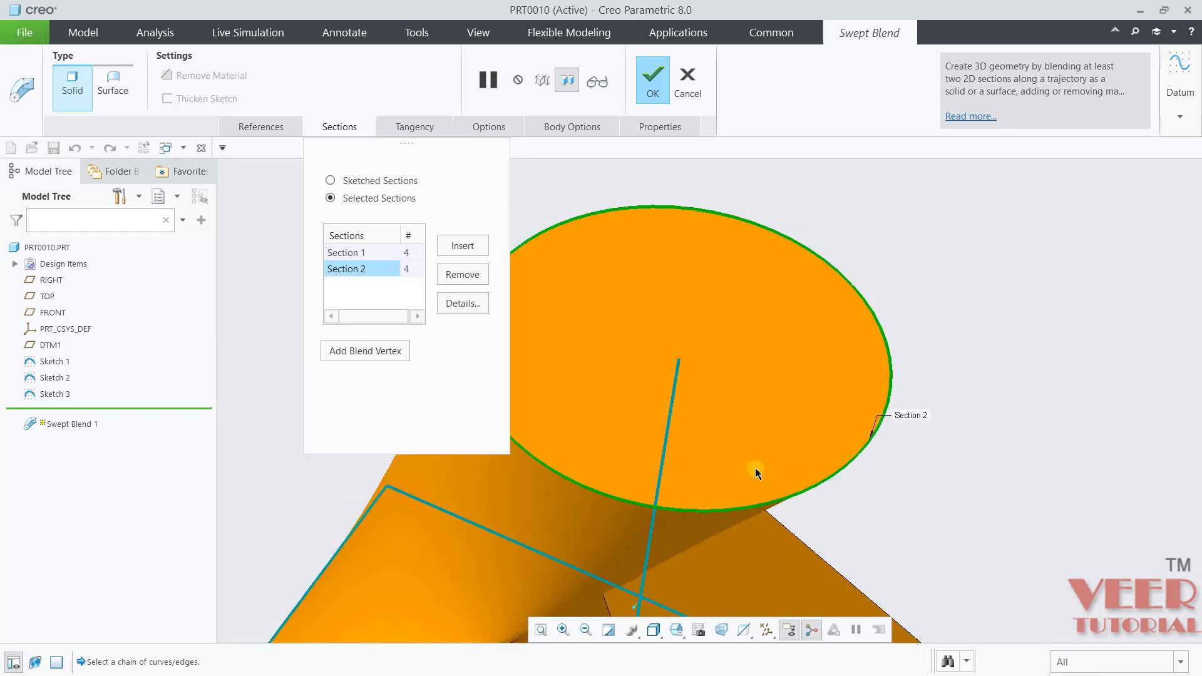
pyautogui.scroll(-5, 760, 468)
pyautogui.moveTo(674, 439); pyautogui.dragTo(642, 486, button='middle')
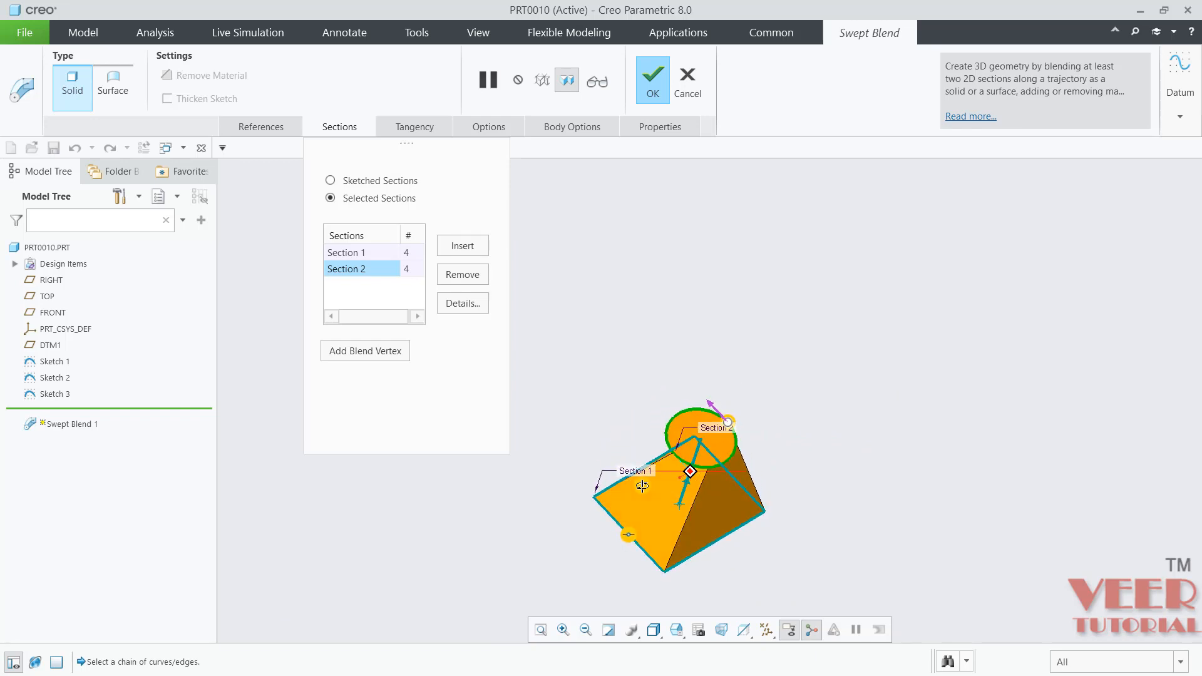
# Step: Try moving Section 1's start point to another corner of the rectangle, and cancel the swept blend
pyautogui.scroll(5, 642, 486)
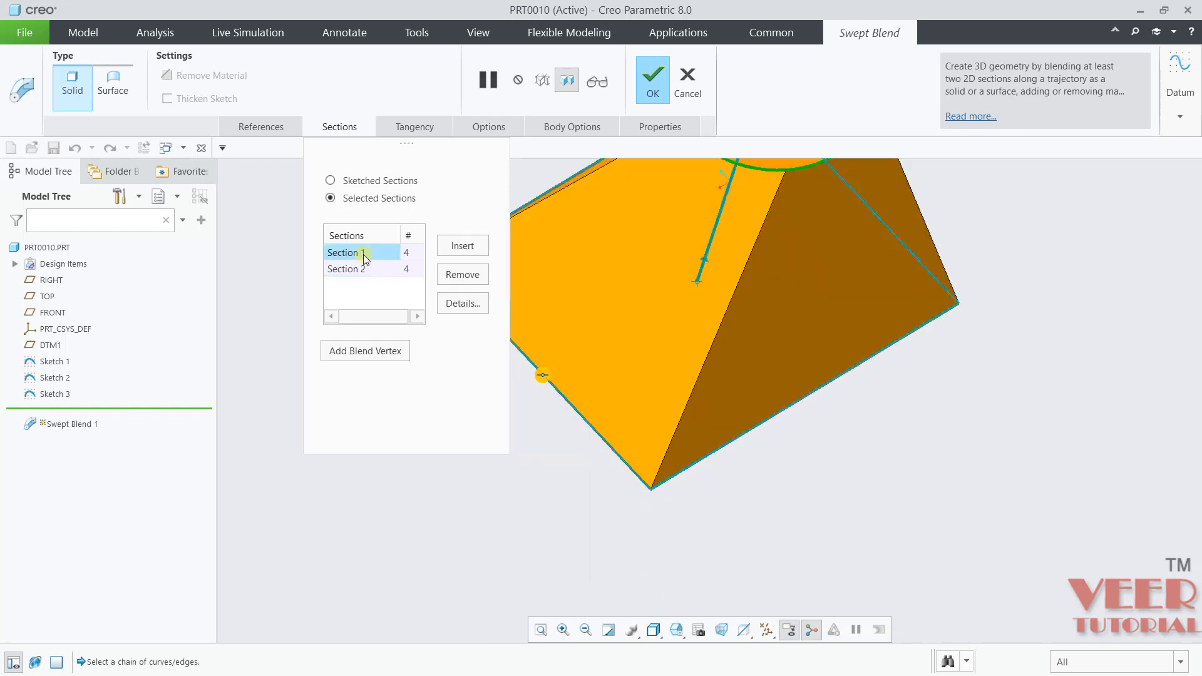
pyautogui.scroll(-3, 766, 411)
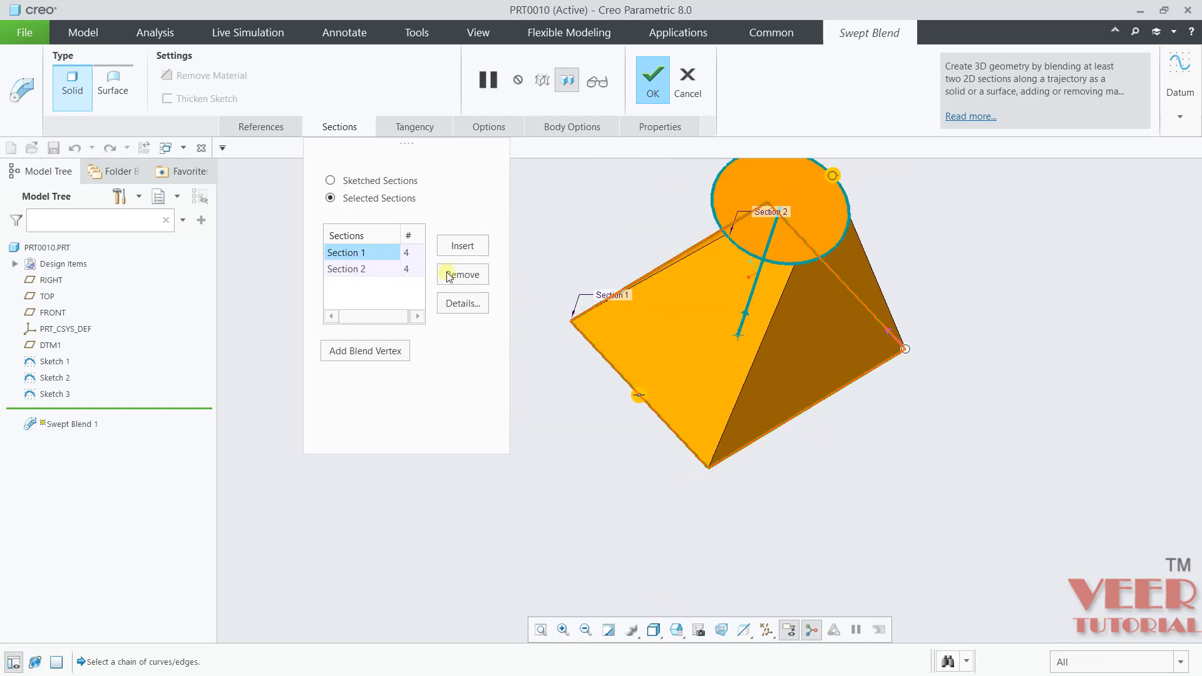
pyautogui.scroll(3, 923, 338)
pyautogui.moveTo(896, 434); pyautogui.dragTo(724, 561, button='middle')
pyautogui.scroll(2, 726, 566)
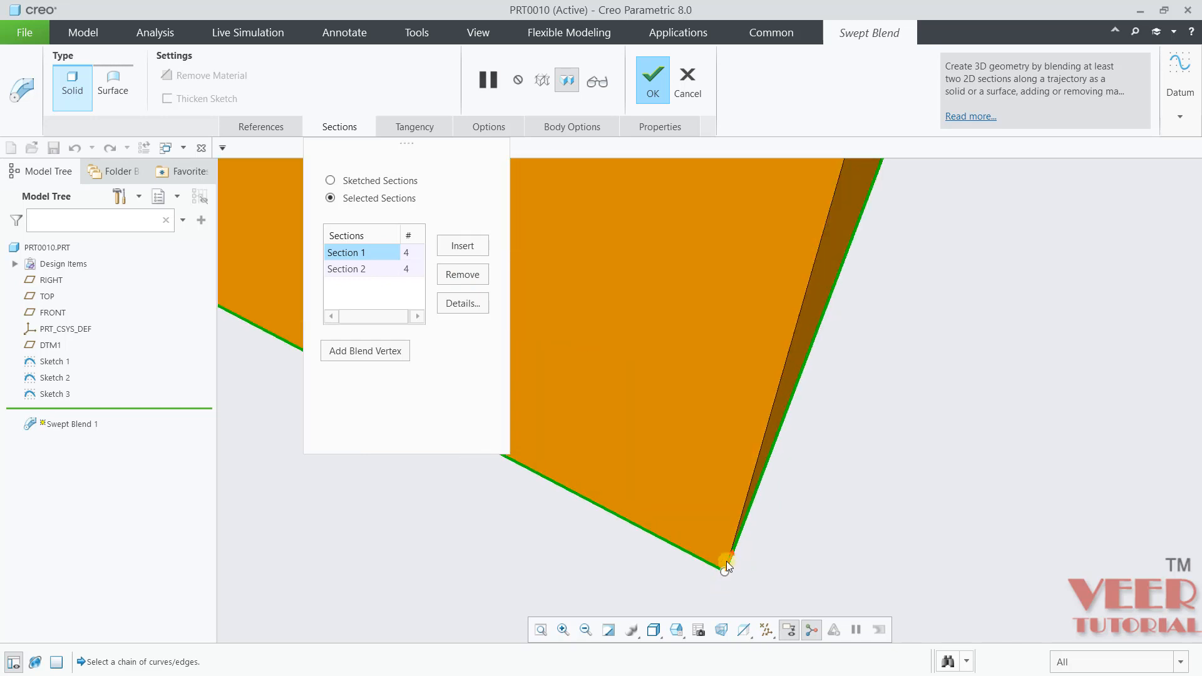
pyautogui.moveTo(726, 570)
pyautogui.mouseDown()
pyautogui.moveTo(700, 572)
pyautogui.moveTo(726, 572)
pyautogui.mouseUp()
pyautogui.scroll(-2, 837, 578)
pyautogui.scroll(2, 791, 587)
pyautogui.scroll(-3, 893, 581)
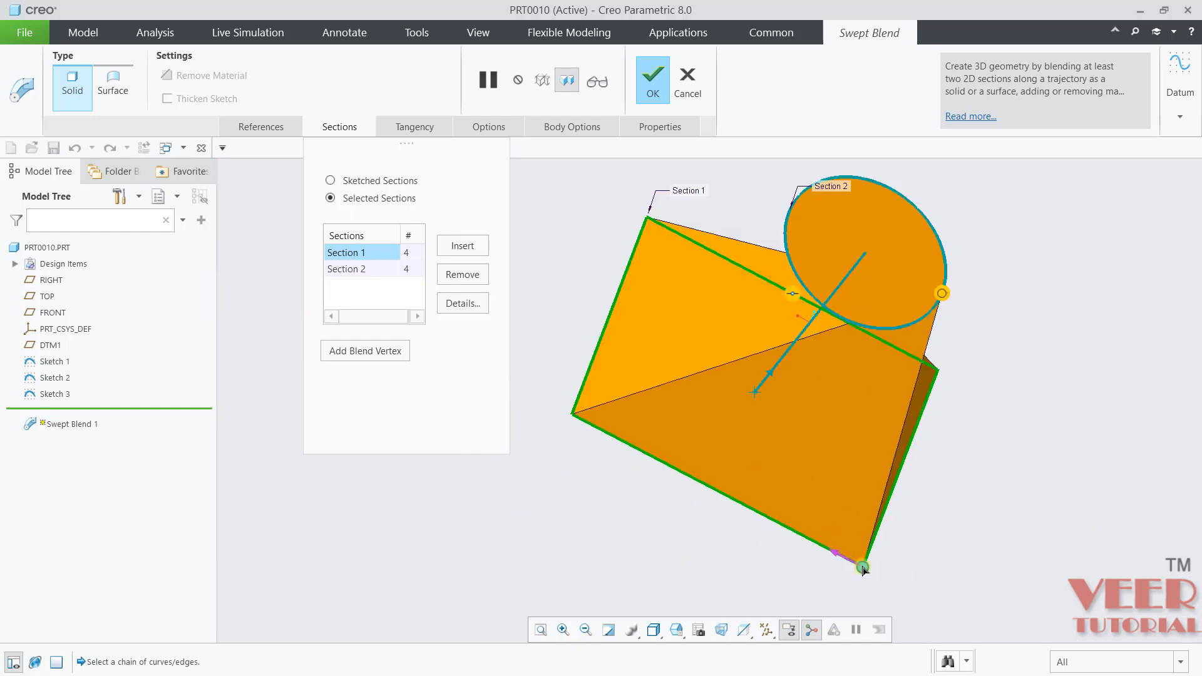
pyautogui.moveTo(862, 567); pyautogui.dragTo(574, 411)
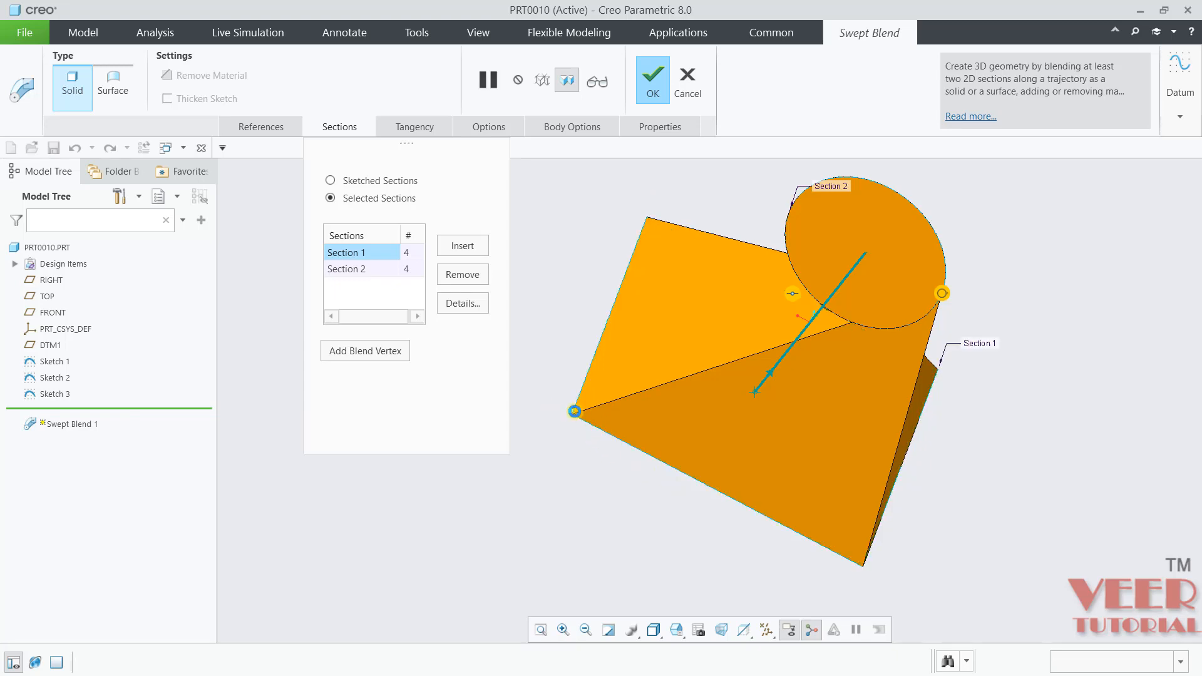
pyautogui.moveTo(801, 374); pyautogui.dragTo(937, 325, button='middle')
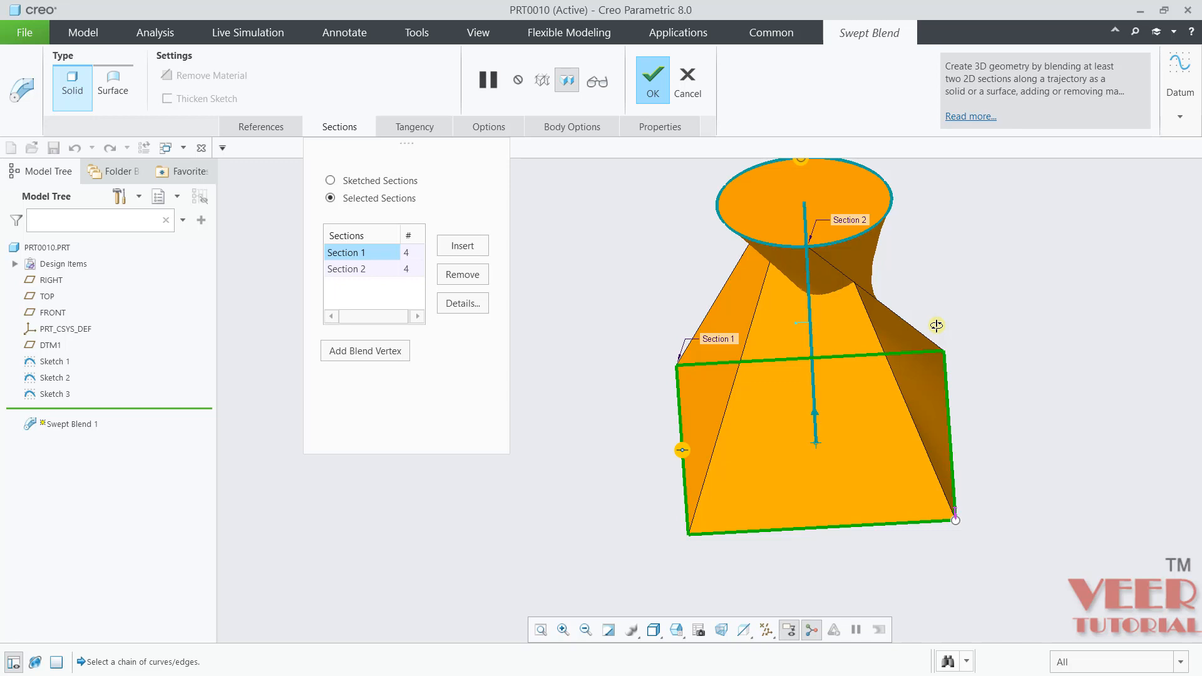
pyautogui.click(687, 85)
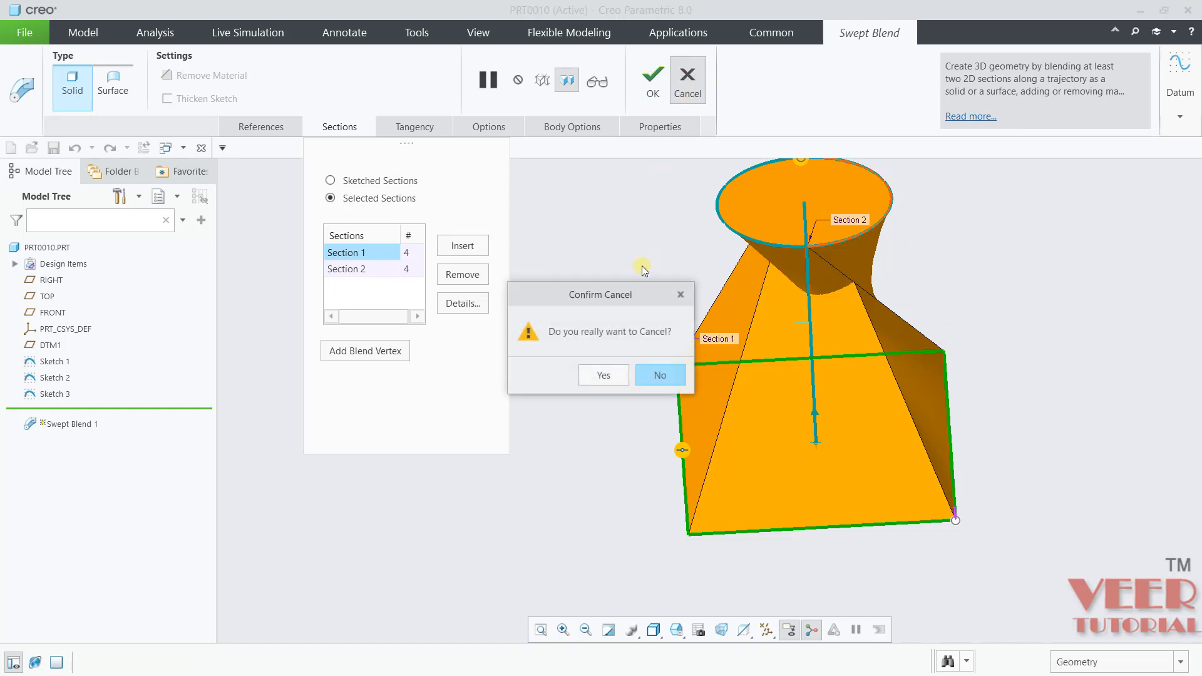
pyautogui.click(604, 375)
# Step: Open Sketch 3, the circle sketch, for redefinition and add the four sides of the rectangle as sketch references
pyautogui.click(55, 393)
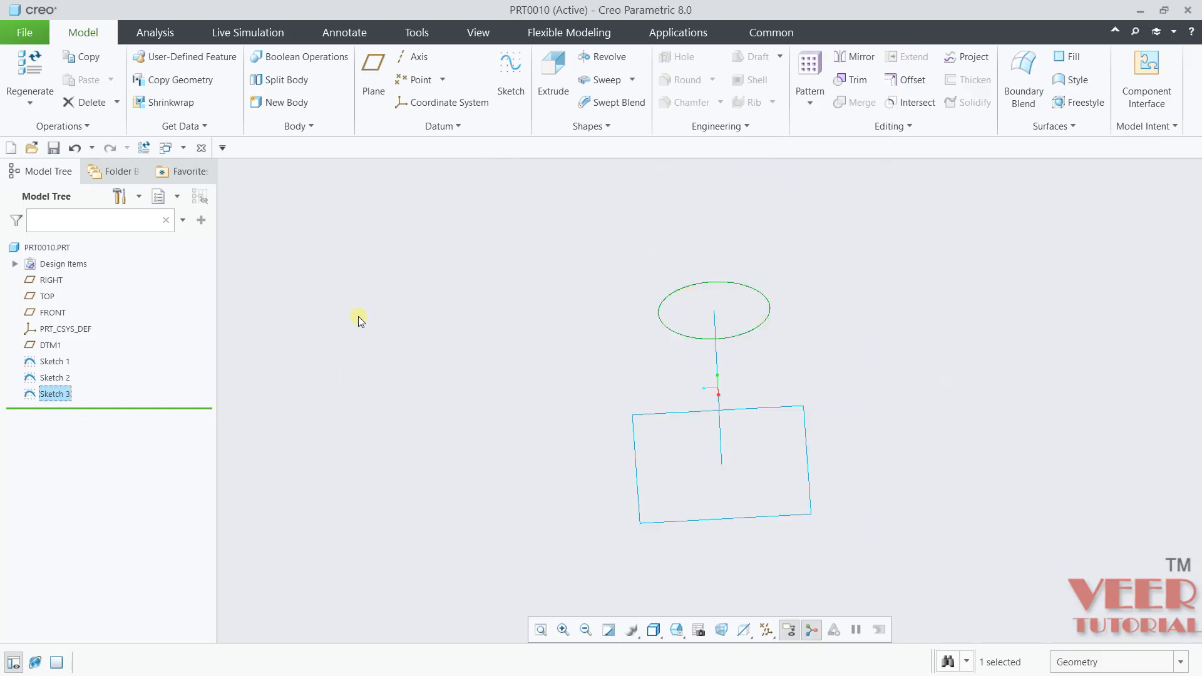
pyautogui.click(33, 395)
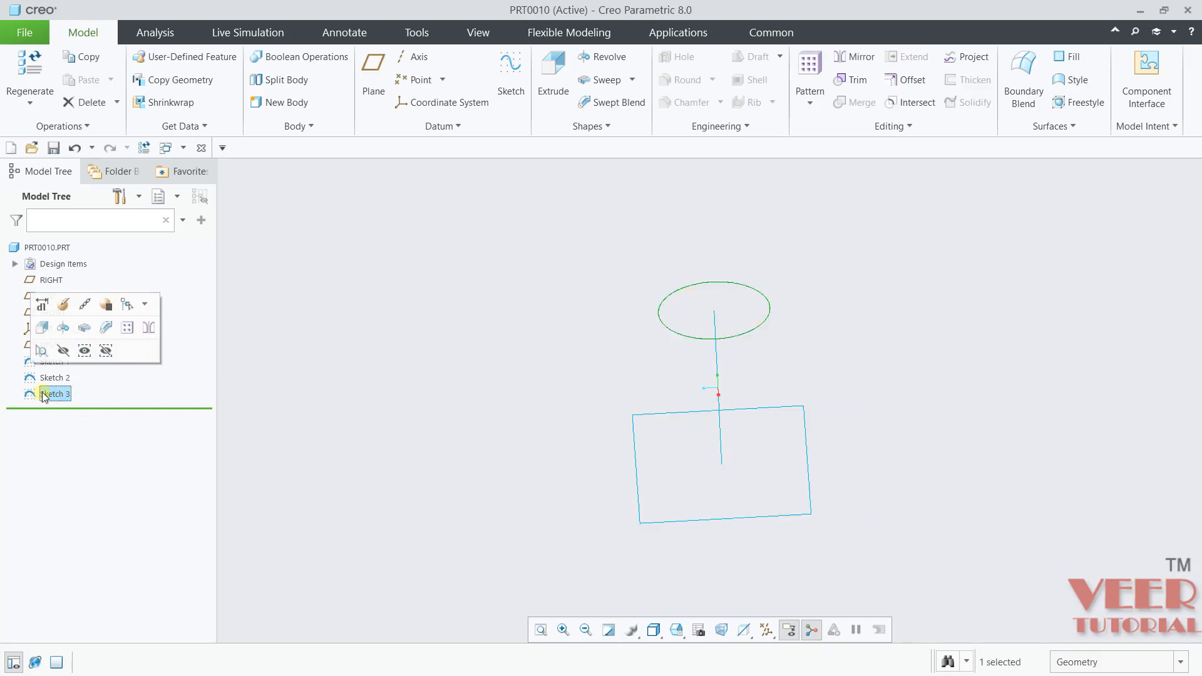
pyautogui.click(63, 304)
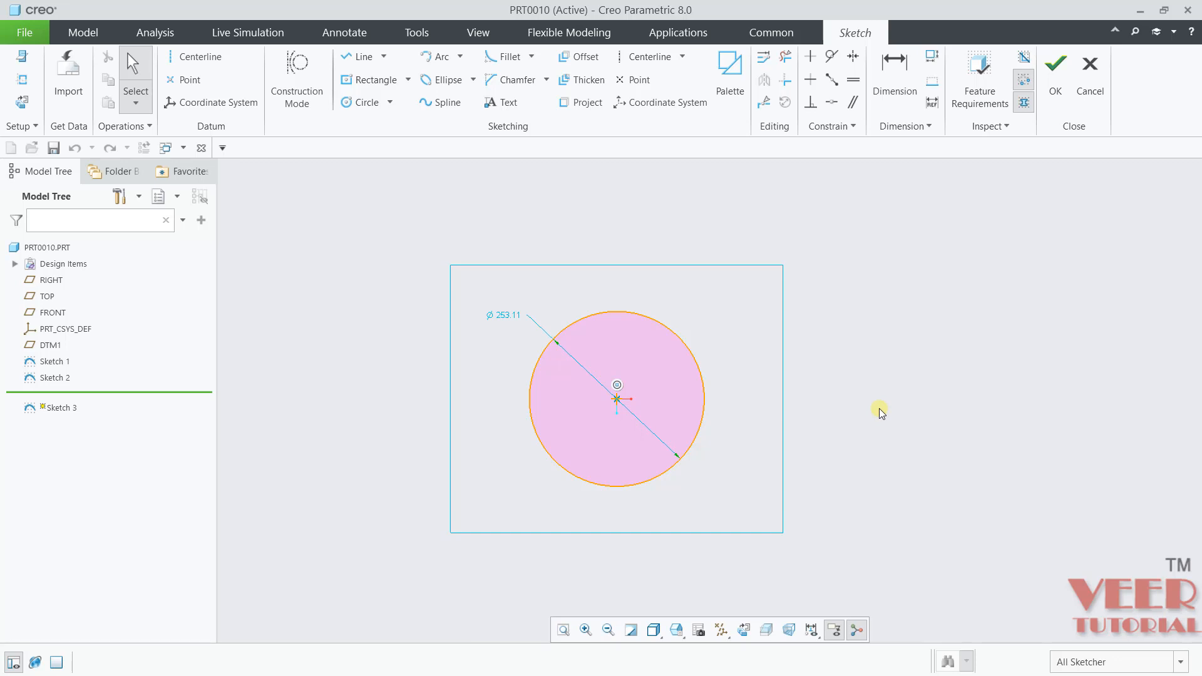
pyautogui.click(22, 80)
pyautogui.click(561, 263)
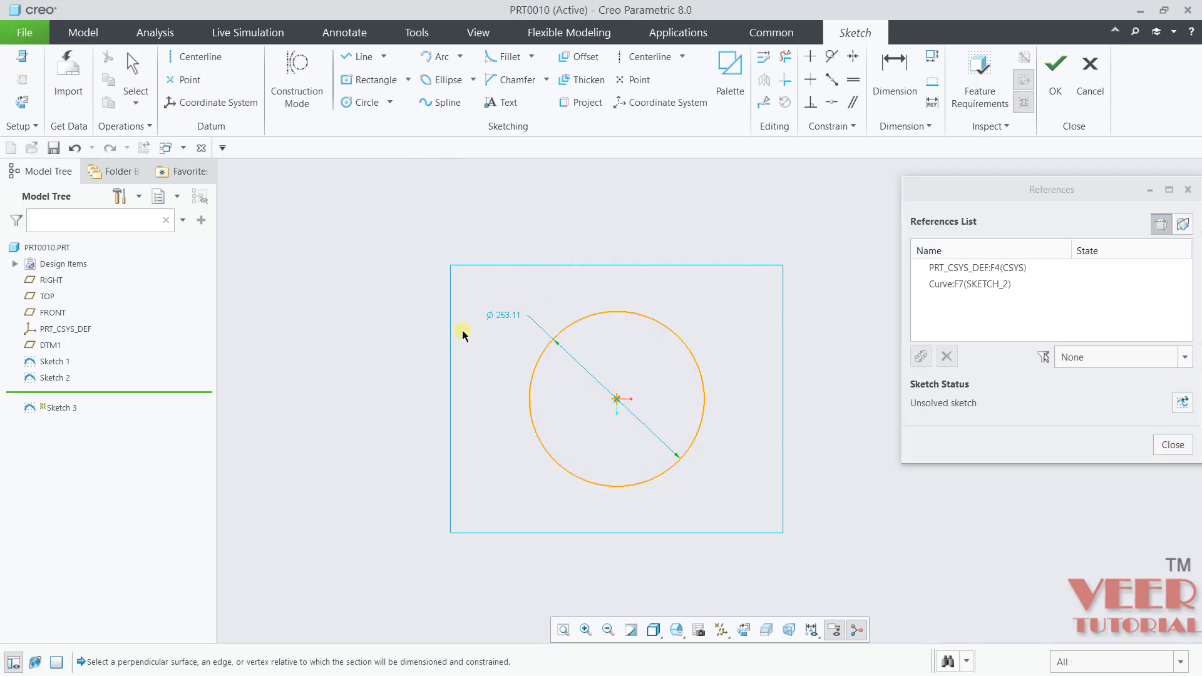
pyautogui.click(450, 354)
pyautogui.click(598, 533)
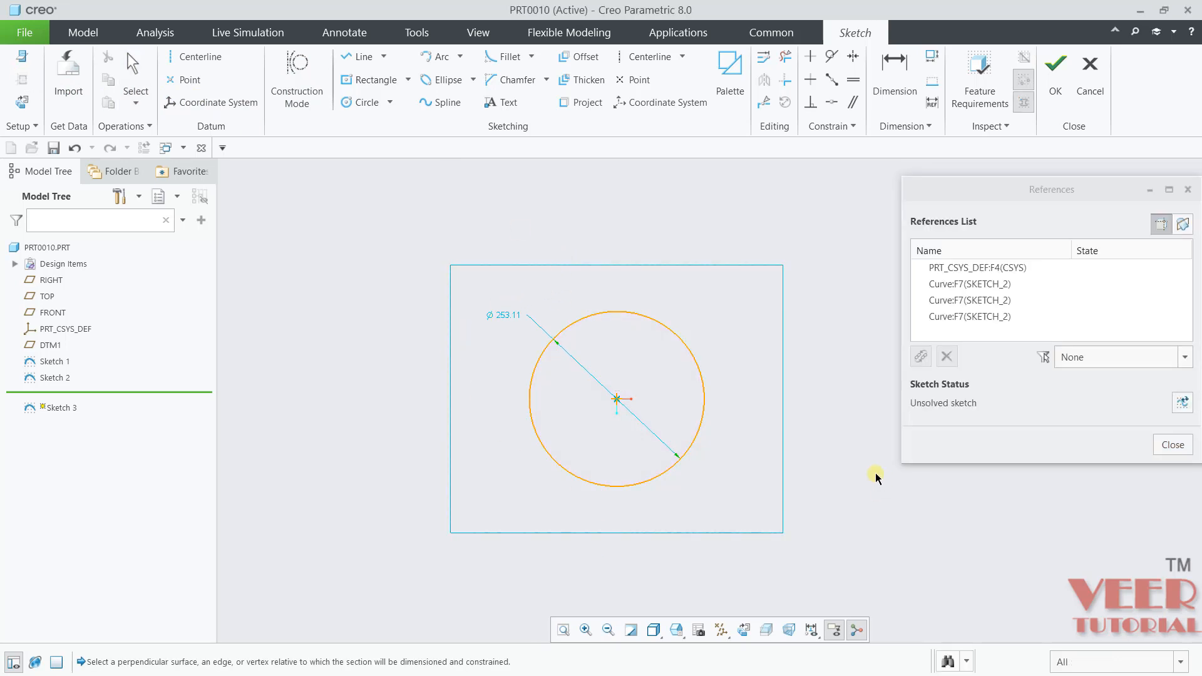
pyautogui.click(783, 461)
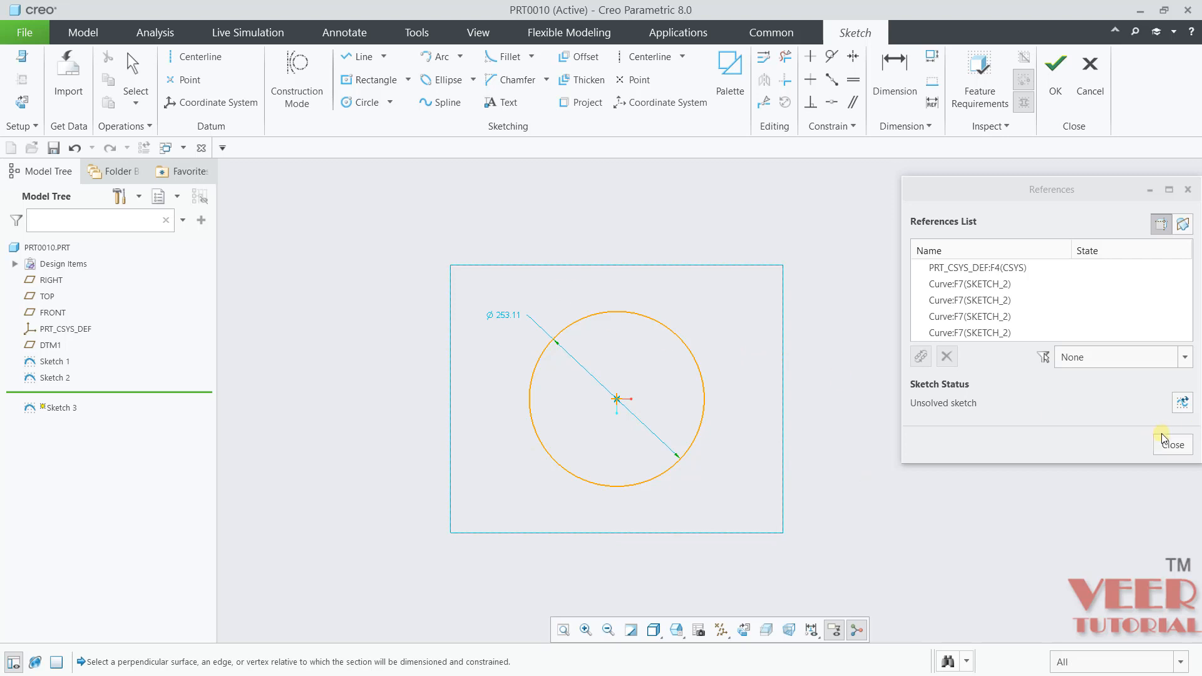
pyautogui.click(1172, 445)
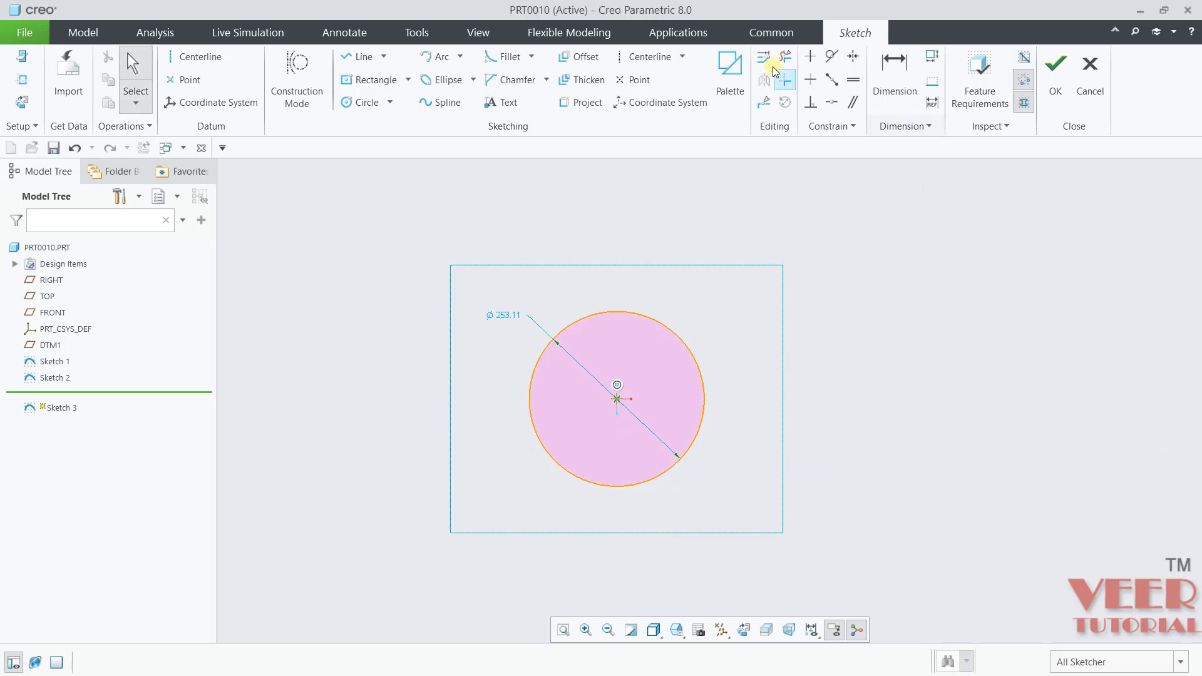
# Step: Sketch two diagonal centerlines through the opposite corners of the rectangle, crossing at the circle's center
pyautogui.click(653, 62)
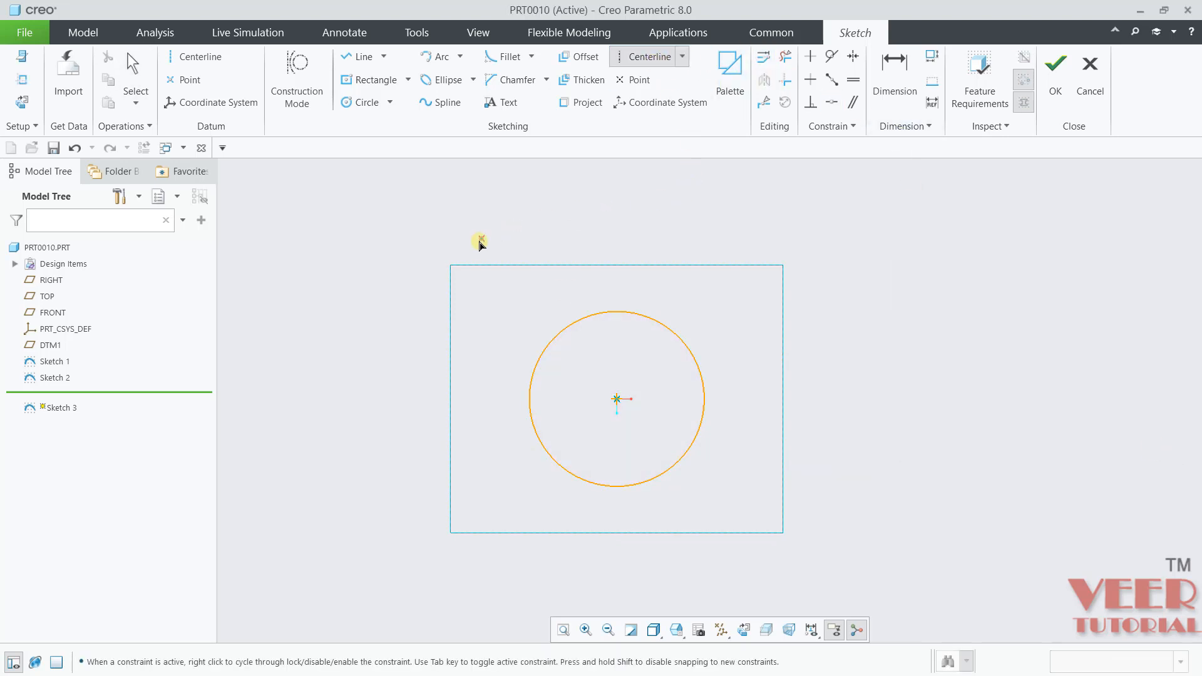
pyautogui.click(451, 266)
pyautogui.click(783, 532)
pyautogui.click(450, 532)
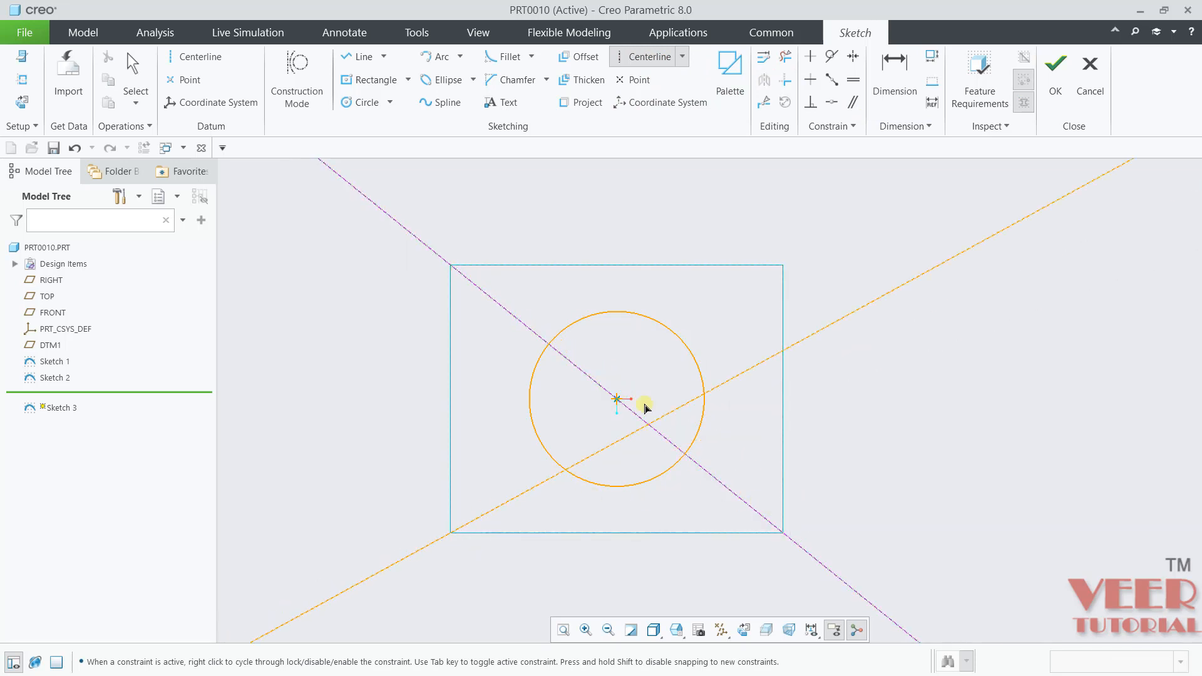
pyautogui.click(781, 266)
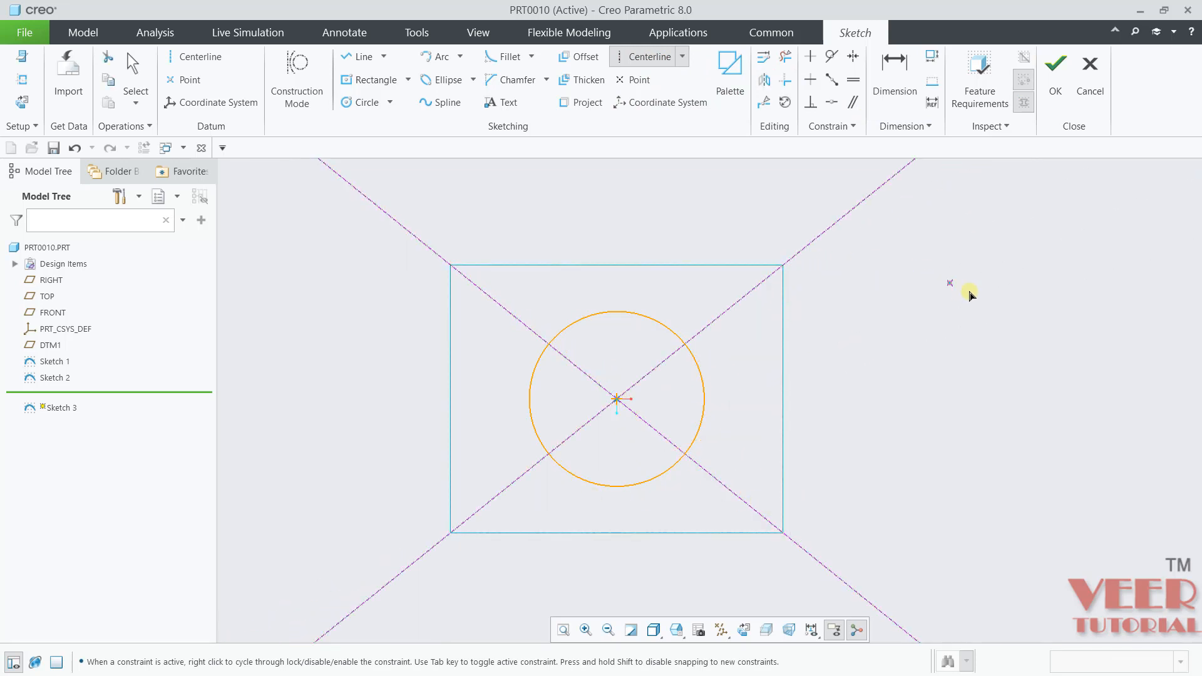
pyautogui.middleClick(974, 295)
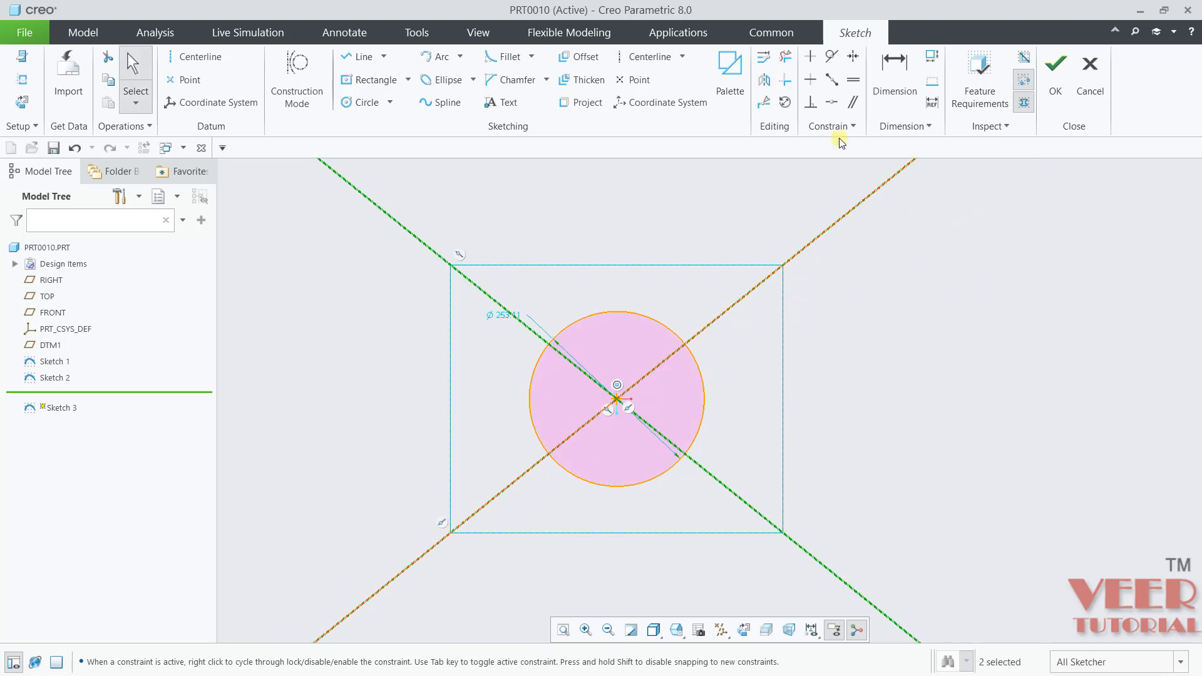
# Step: Divide the circle at its four intersections with the diagonal centerlines and finish the sketch
pyautogui.click(763, 103)
pyautogui.scroll(-2, 556, 355)
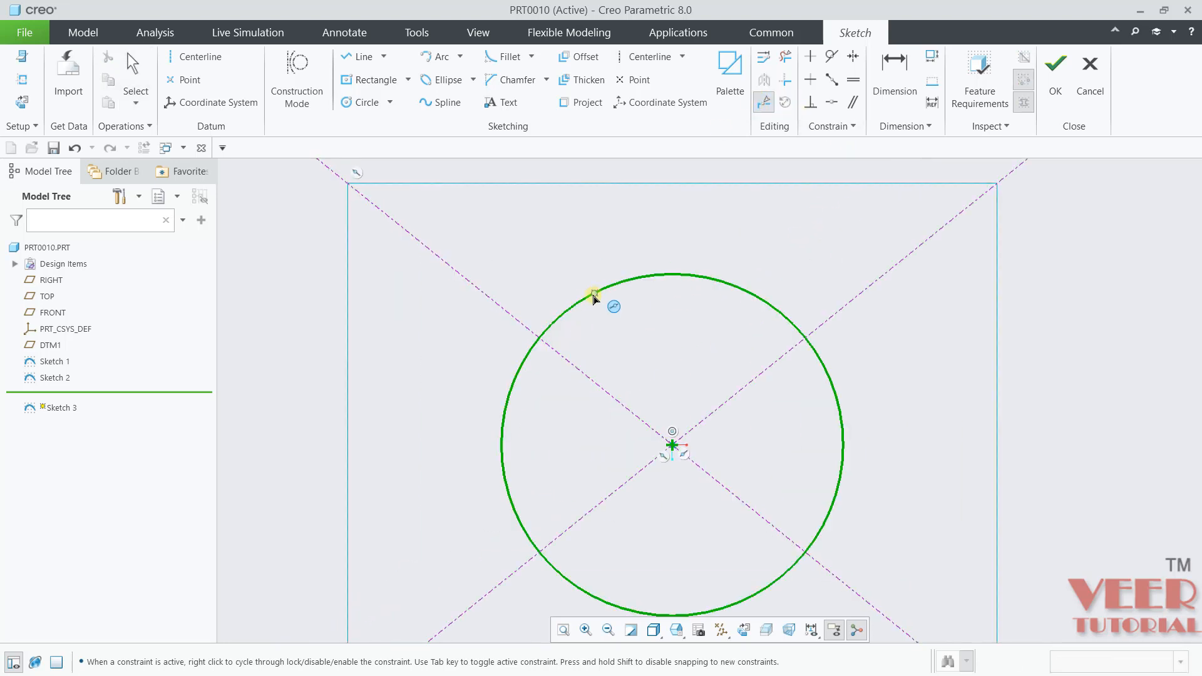
pyautogui.click(542, 340)
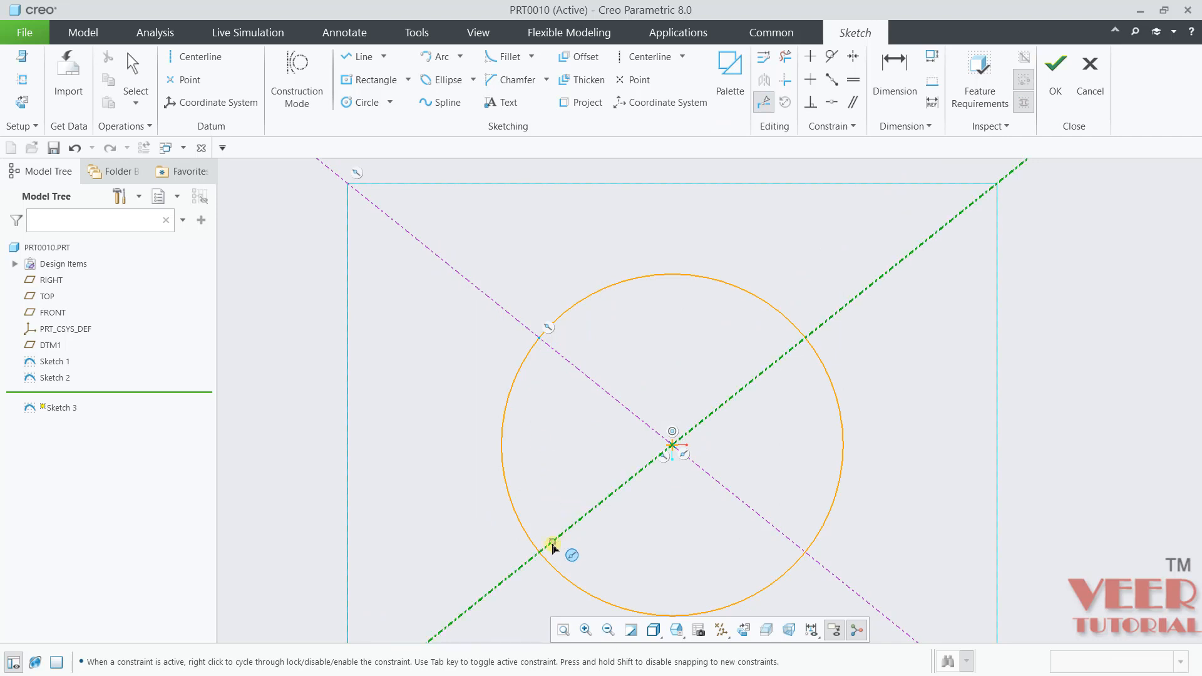
pyautogui.click(542, 550)
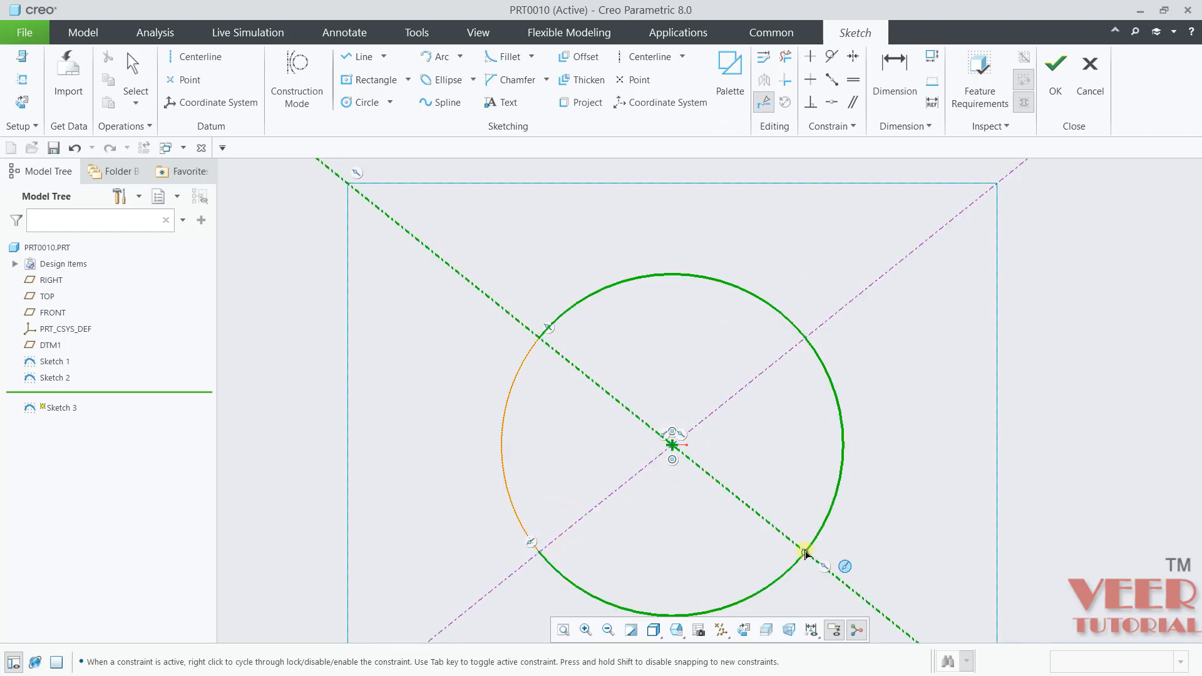
pyautogui.click(805, 551)
pyautogui.click(807, 340)
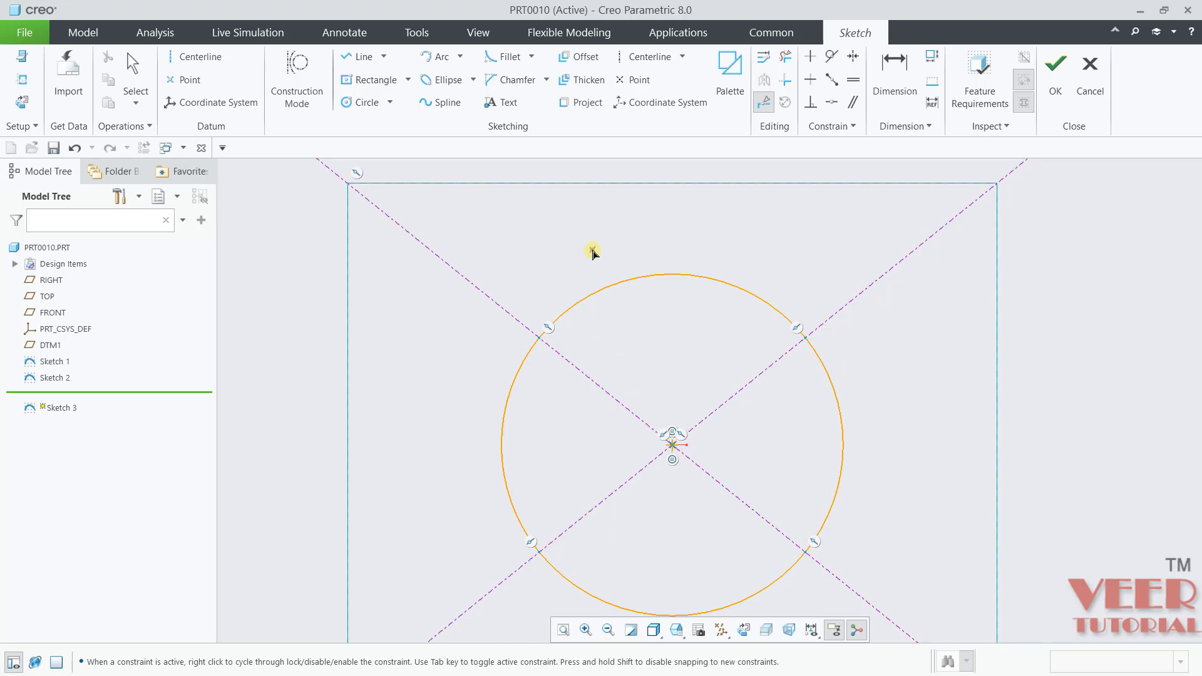
pyautogui.middleClick(593, 251)
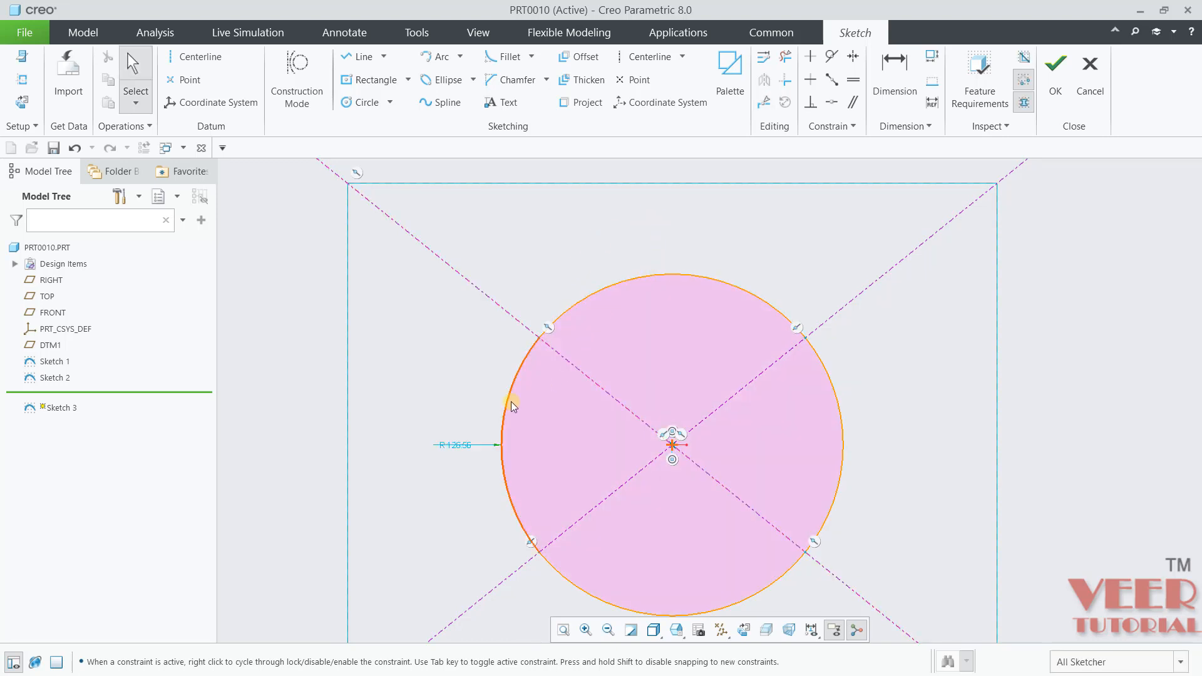
pyautogui.scroll(2, 555, 482)
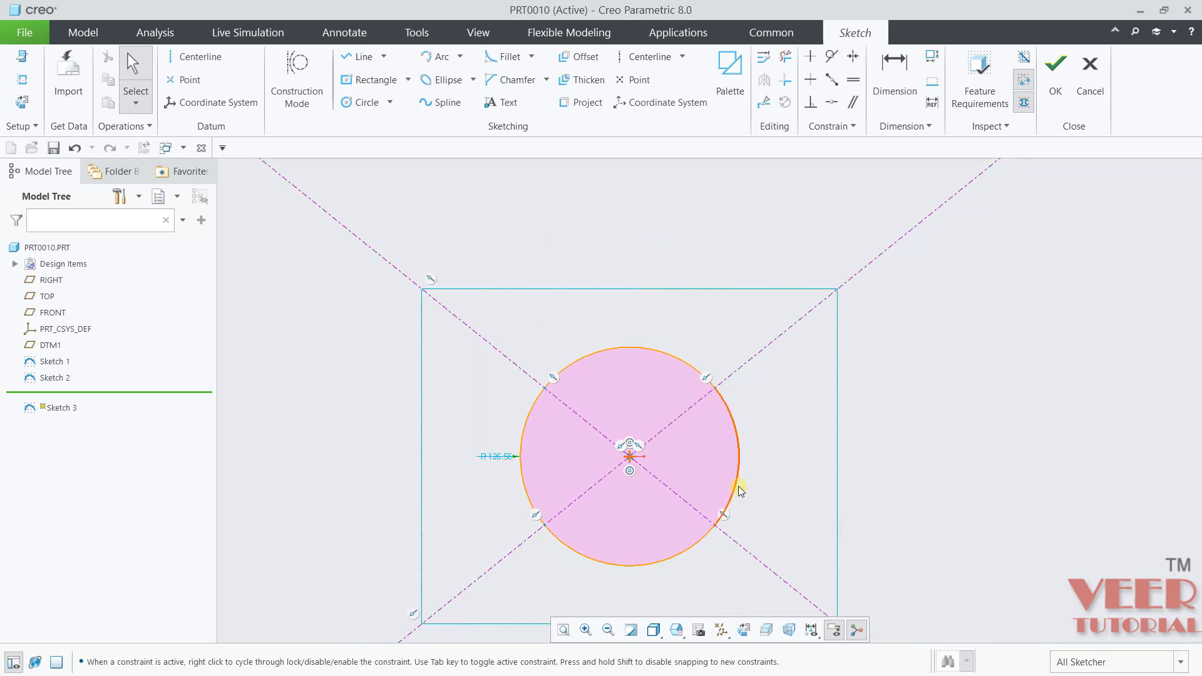
pyautogui.scroll(2, 551, 524)
pyautogui.scroll(-3, 457, 604)
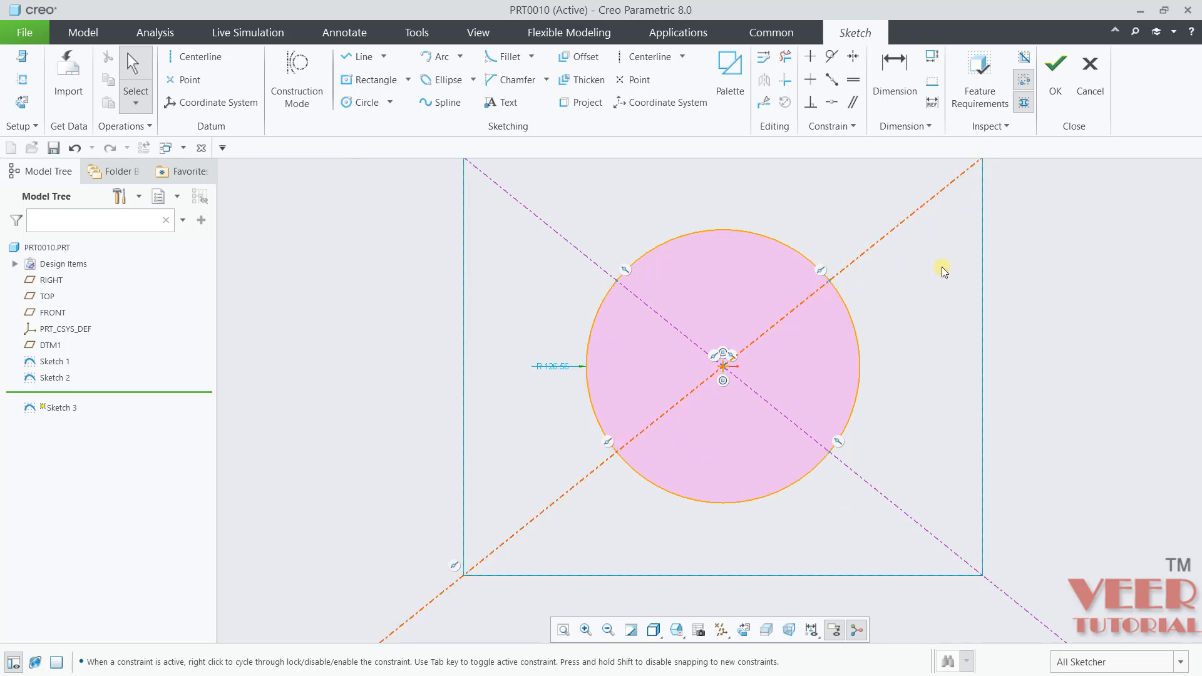
pyautogui.click(1055, 89)
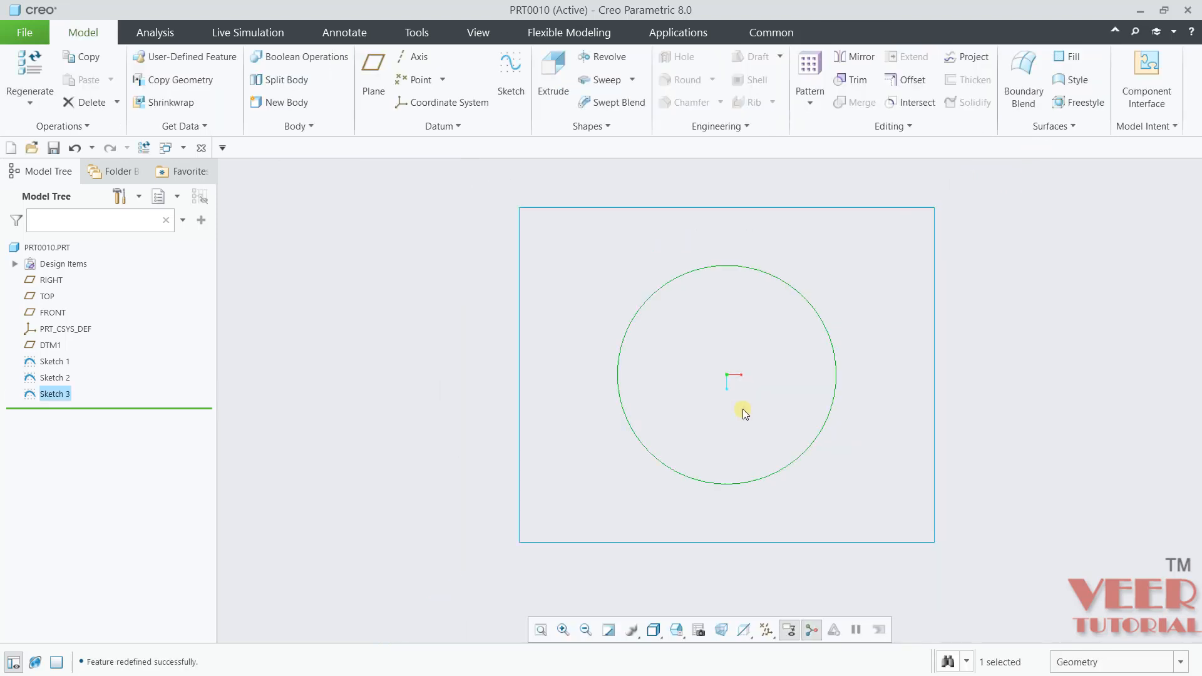
# Step: Create a new swept blend along the vertical line, using Selected Sections with the rectangle as Section 1
pyautogui.scroll(3, 732, 407)
pyautogui.moveTo(732, 407); pyautogui.dragTo(715, 383, button='middle')
pyautogui.click(538, 349)
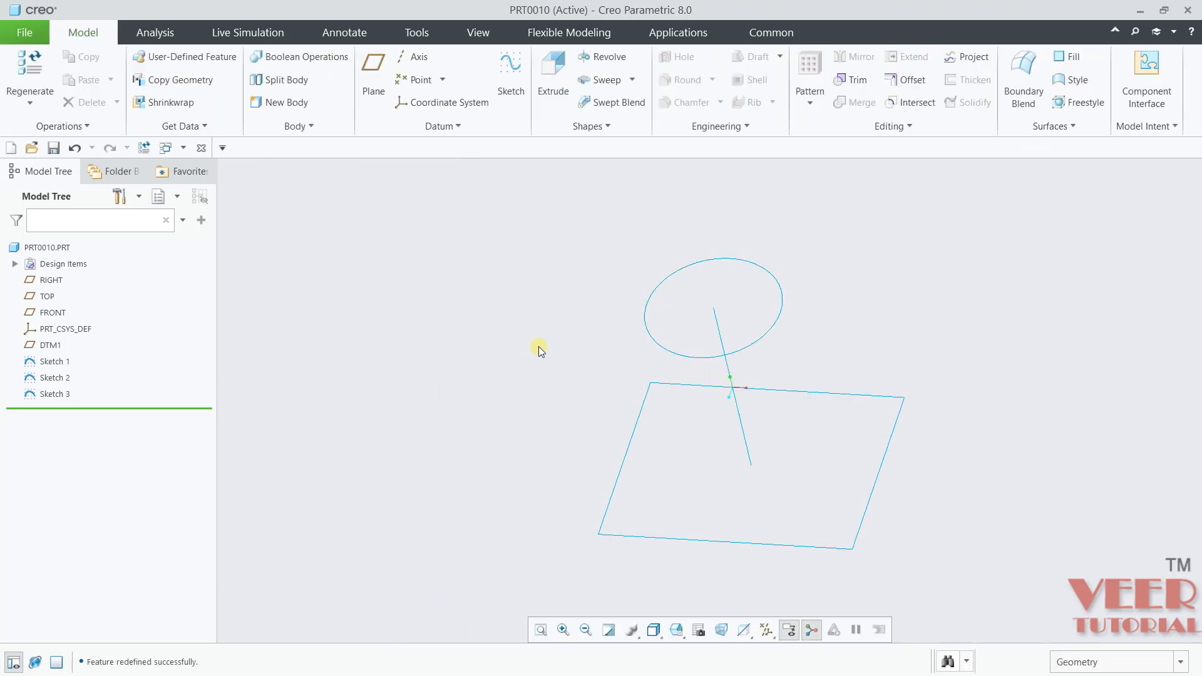
pyautogui.click(727, 369)
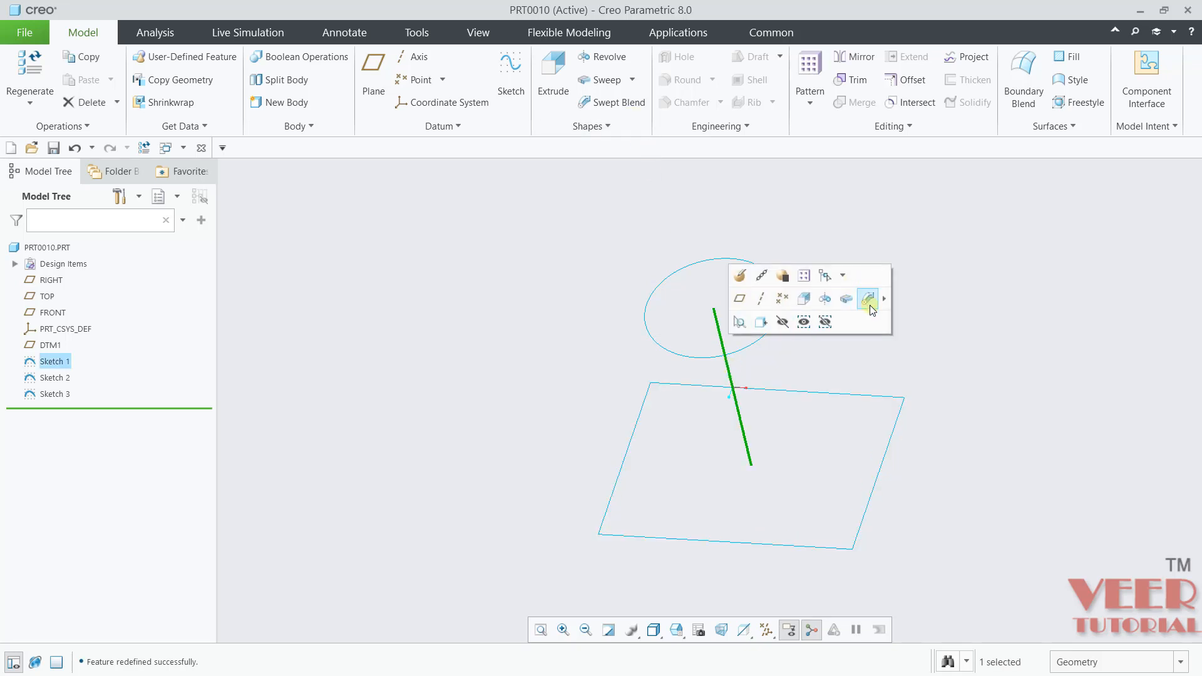
pyautogui.click(869, 301)
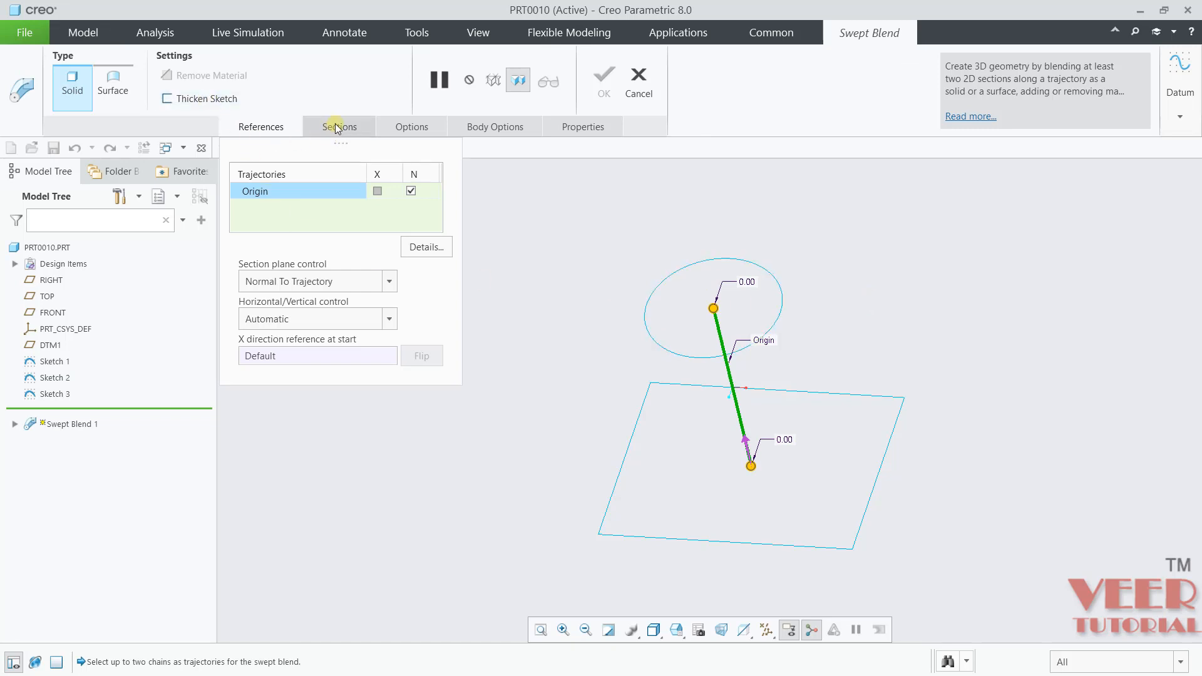
pyautogui.click(336, 127)
pyautogui.click(350, 198)
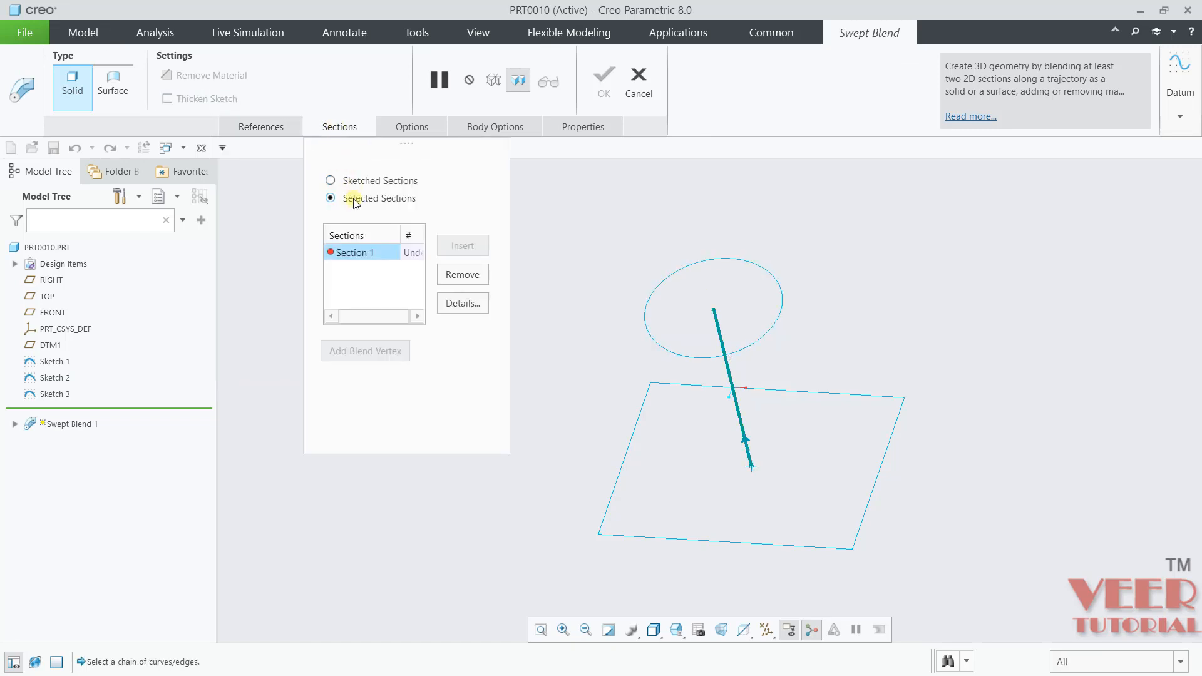
pyautogui.click(867, 394)
# Step: Insert the divided circle as Section 2 and complete the swept blend as a surface
pyautogui.click(464, 248)
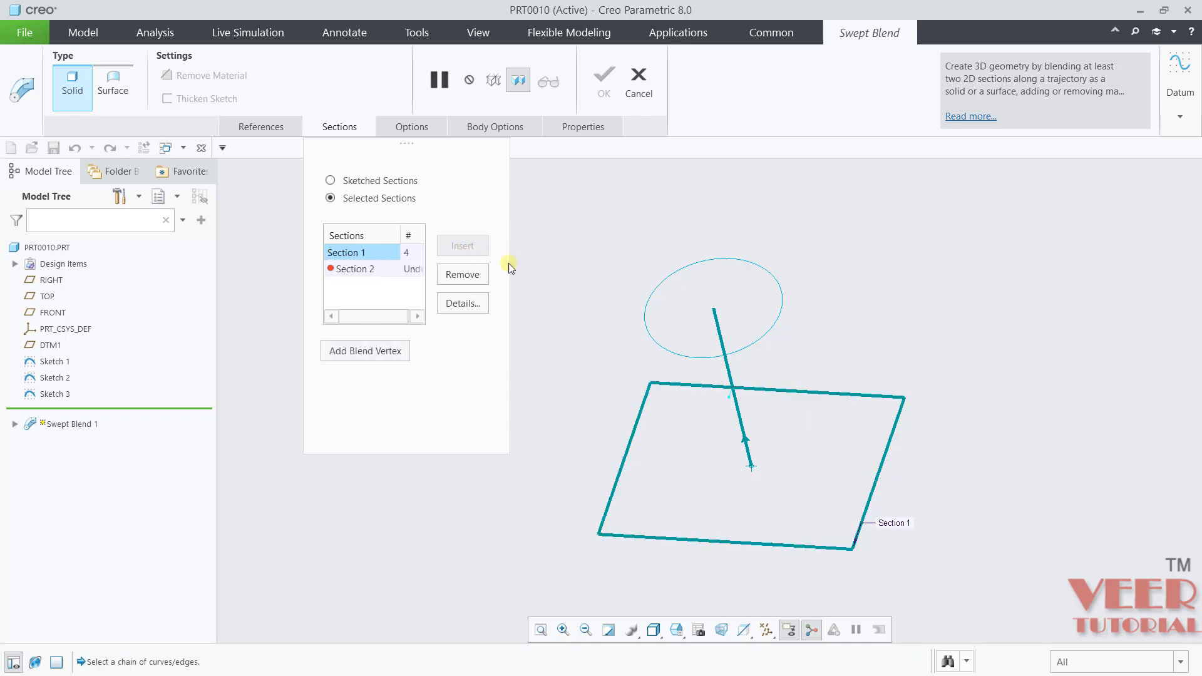
pyautogui.click(771, 329)
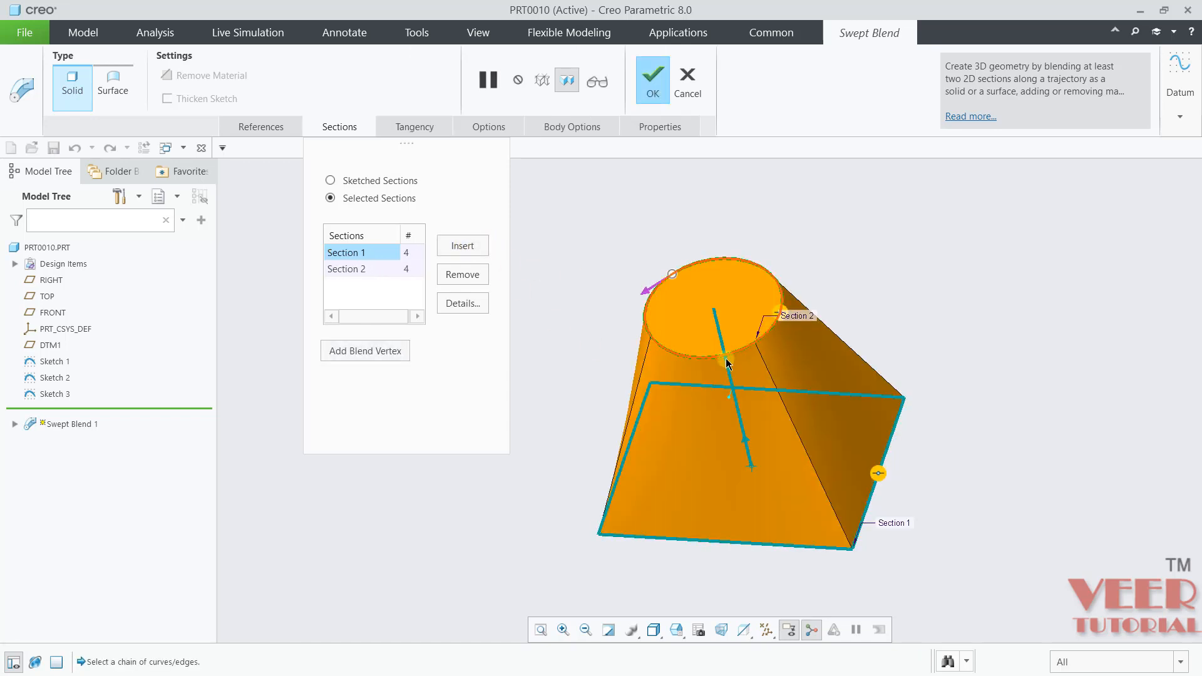
pyautogui.click(113, 84)
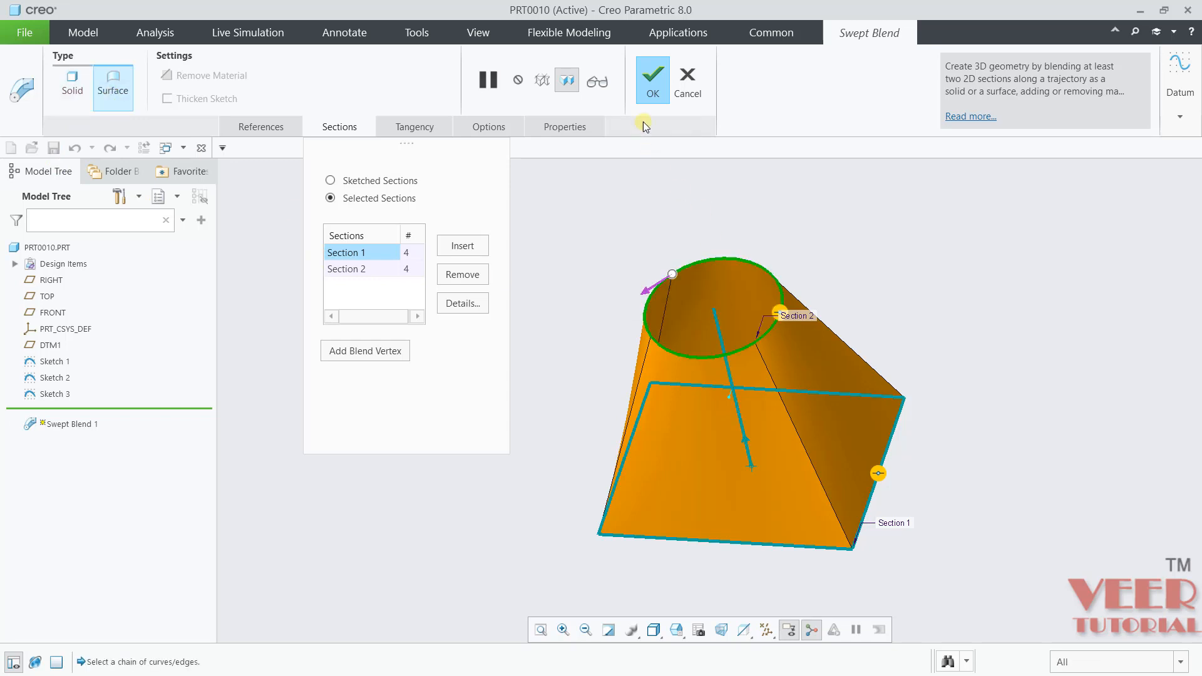
pyautogui.middleClick(877, 223)
pyautogui.moveTo(876, 223); pyautogui.dragTo(954, 275, button='middle')
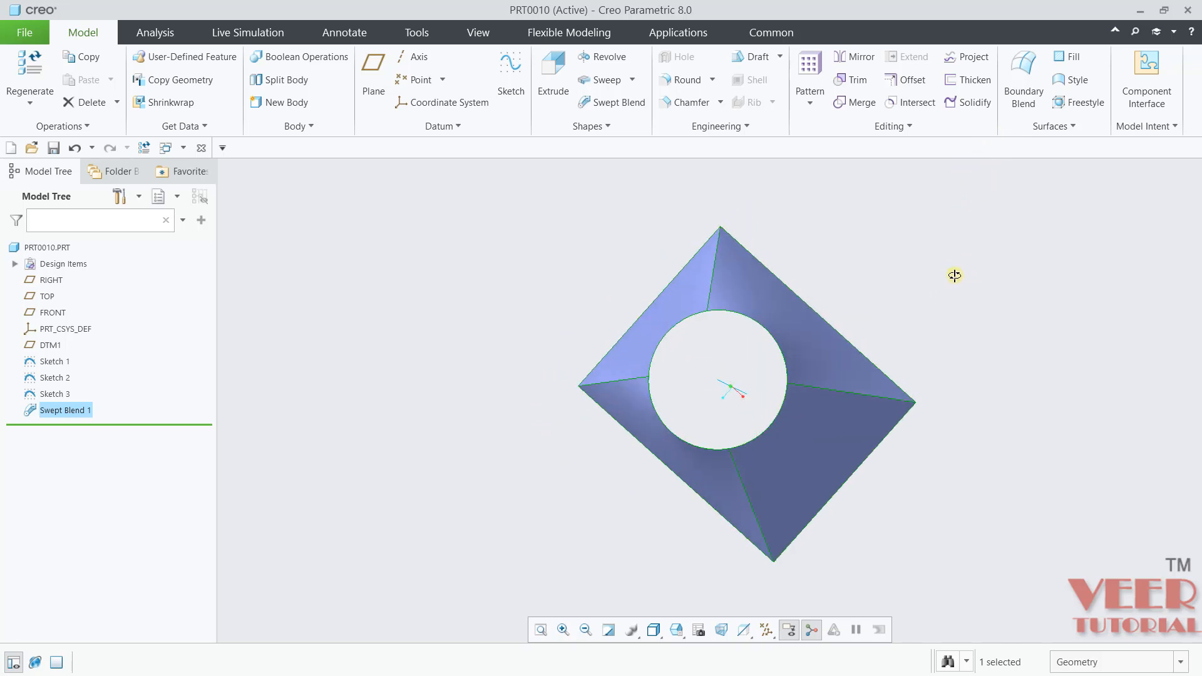